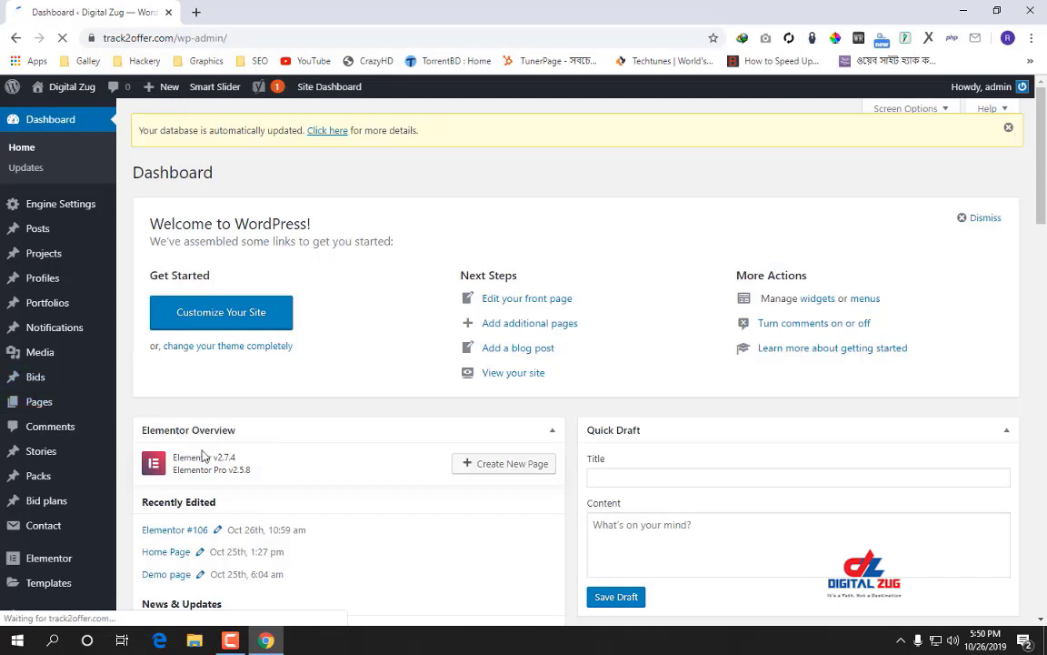
Create a new page and open it for editing with Elementor.
mouse_move(104, 401)
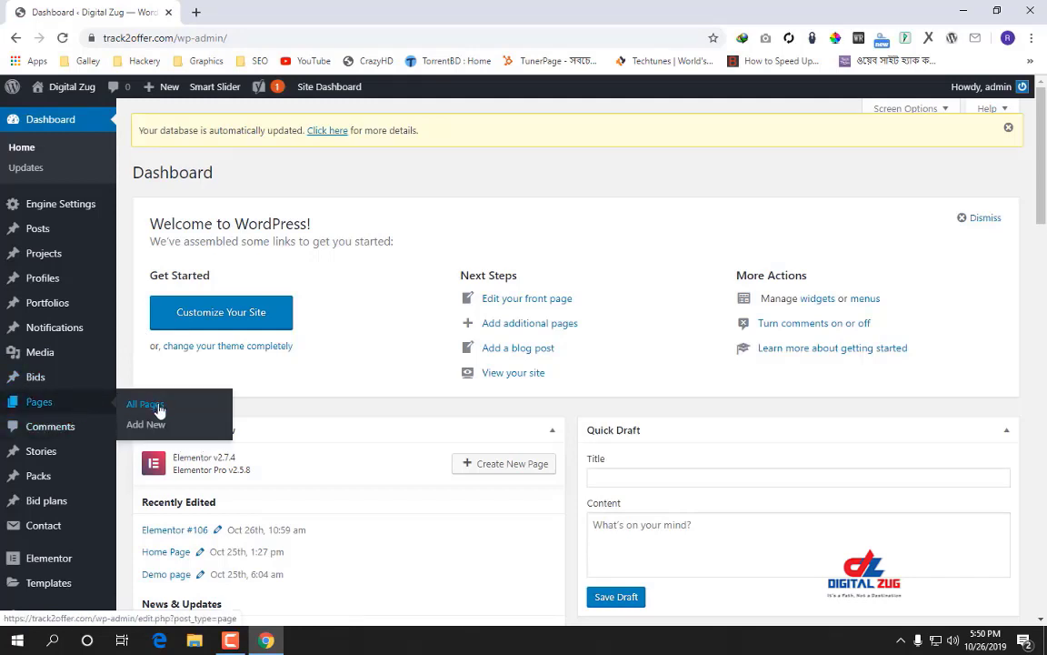
click(156, 429)
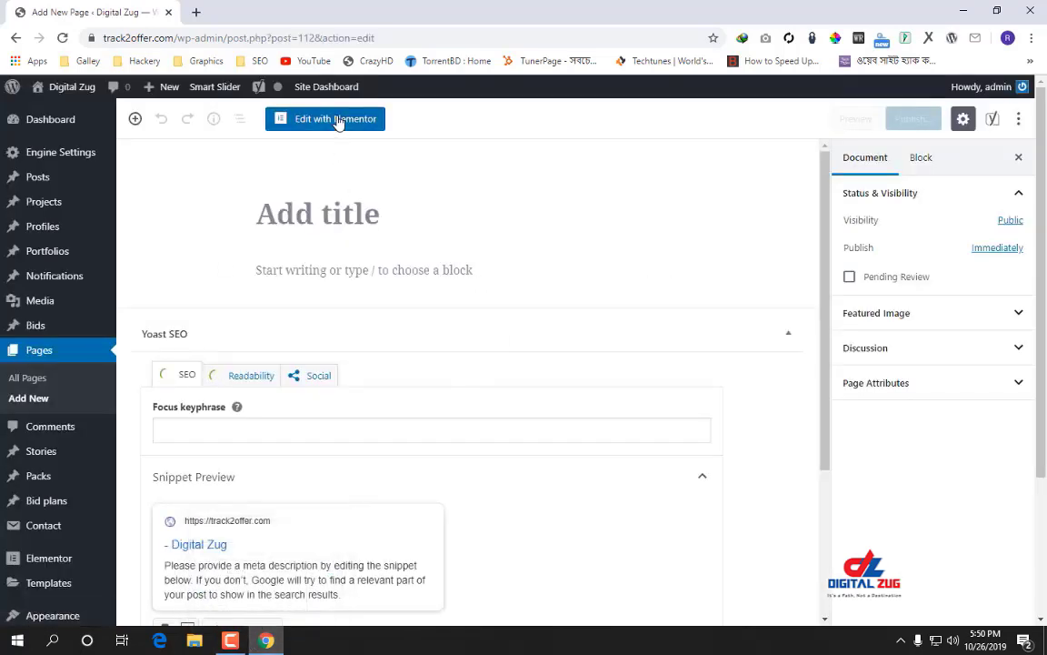
click(337, 120)
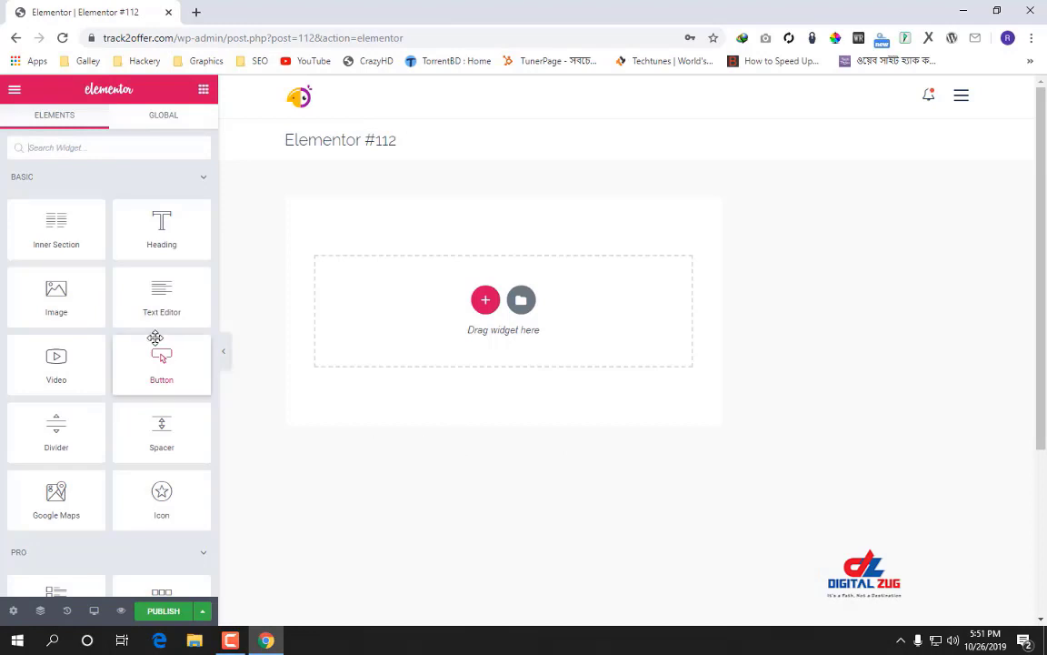
Set the page layout to Elementor Canvas in the page settings.
click(12, 610)
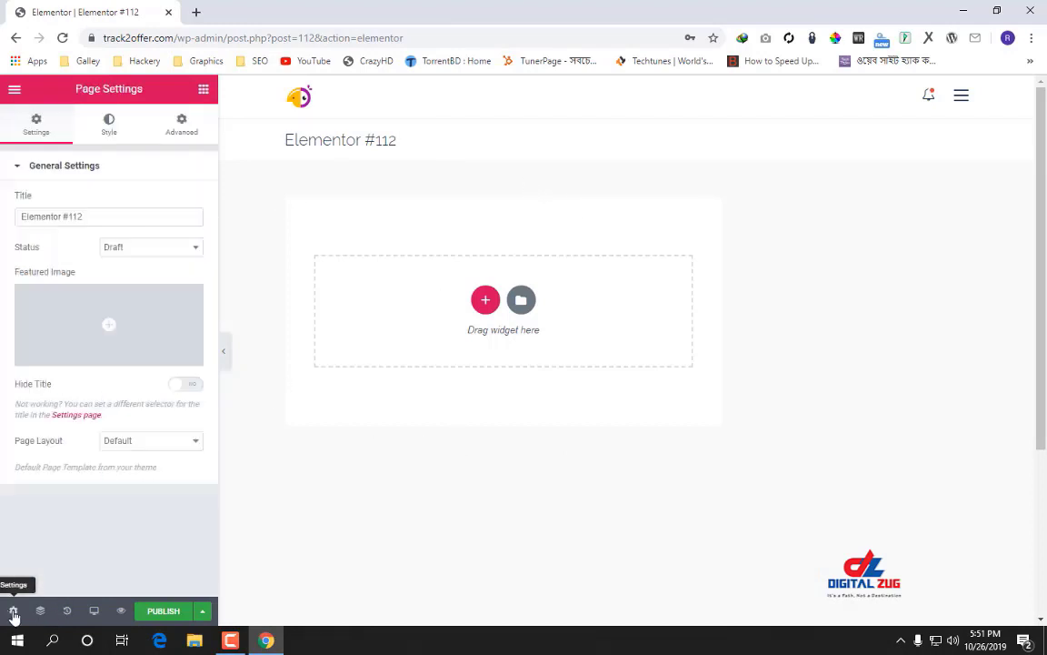
click(194, 442)
scroll(169, 280, down, 1)
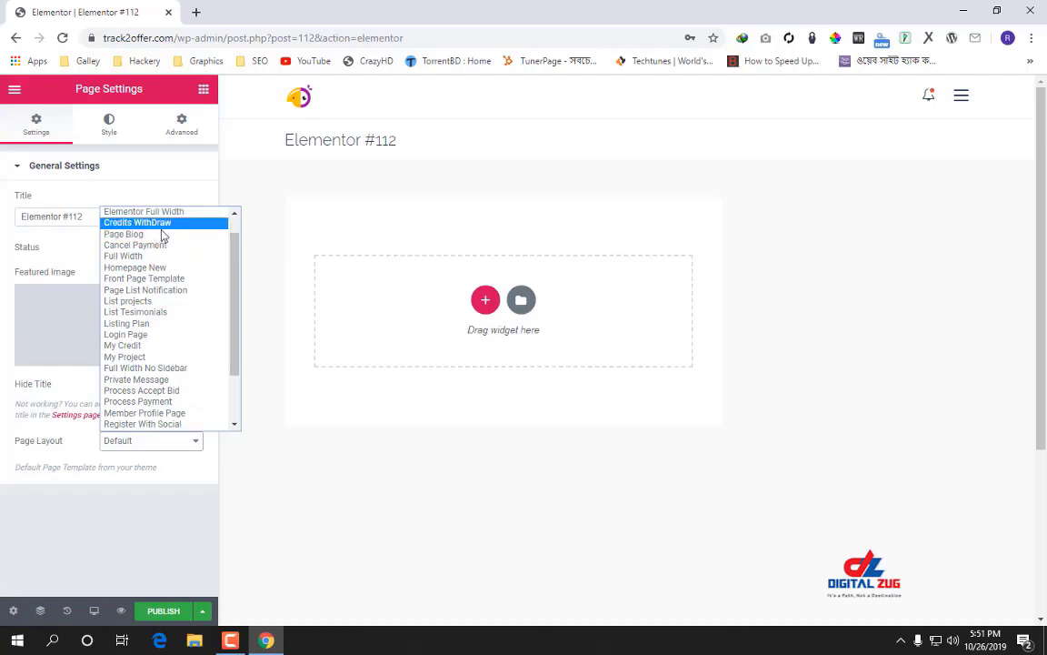
scroll(154, 241, up, 1)
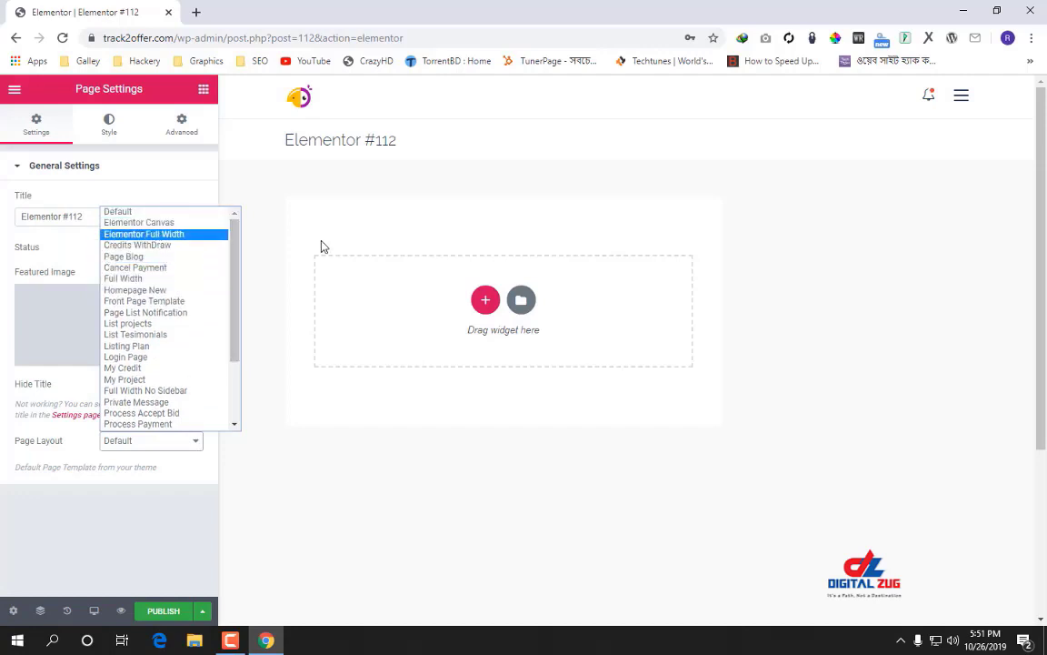
click(138, 227)
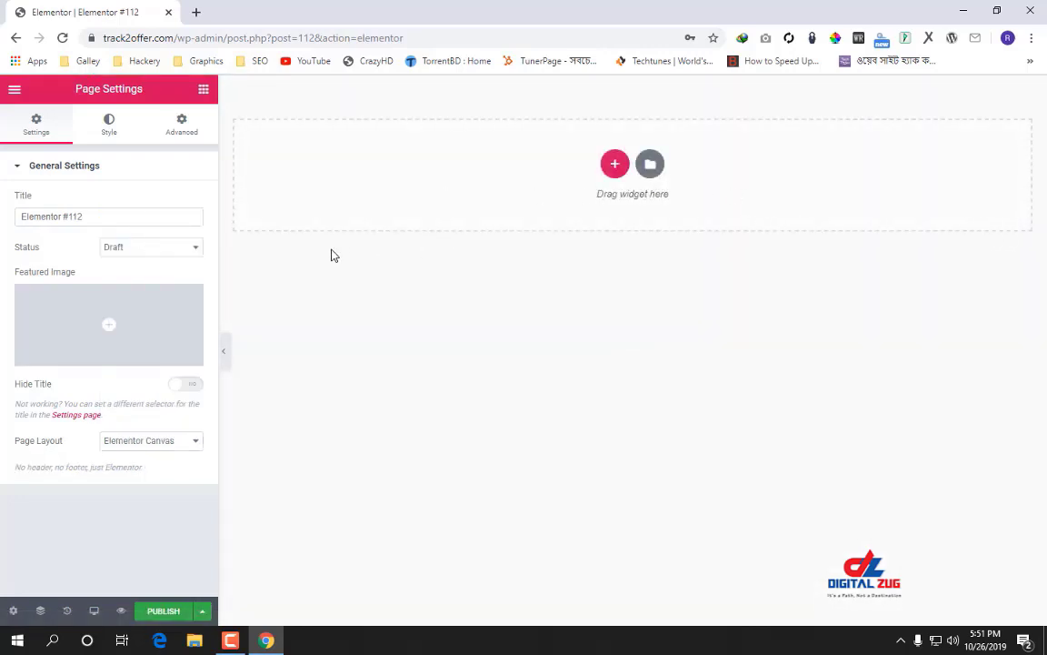
Add a section with three equal columns and place an Image widget in its middle column.
click(614, 157)
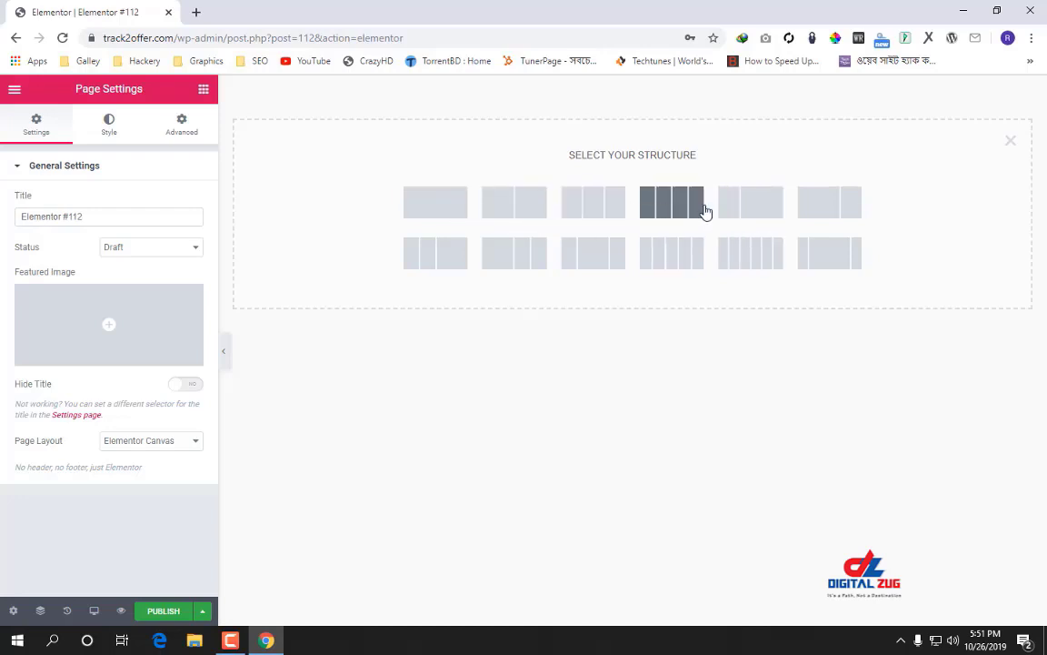
click(593, 211)
click(633, 97)
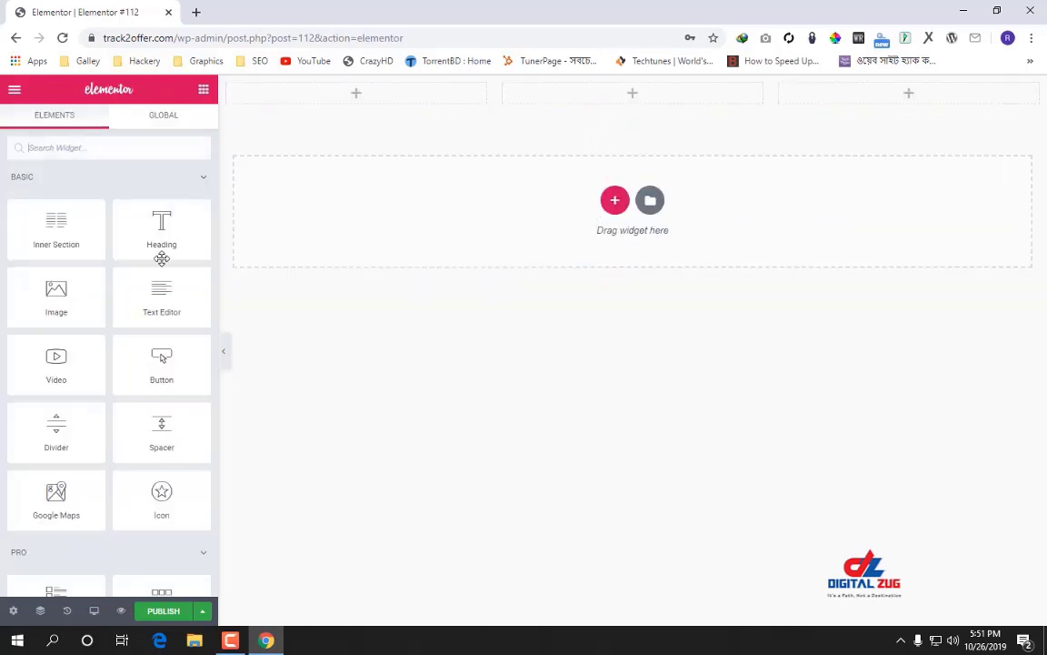
drag(57, 293, 649, 100)
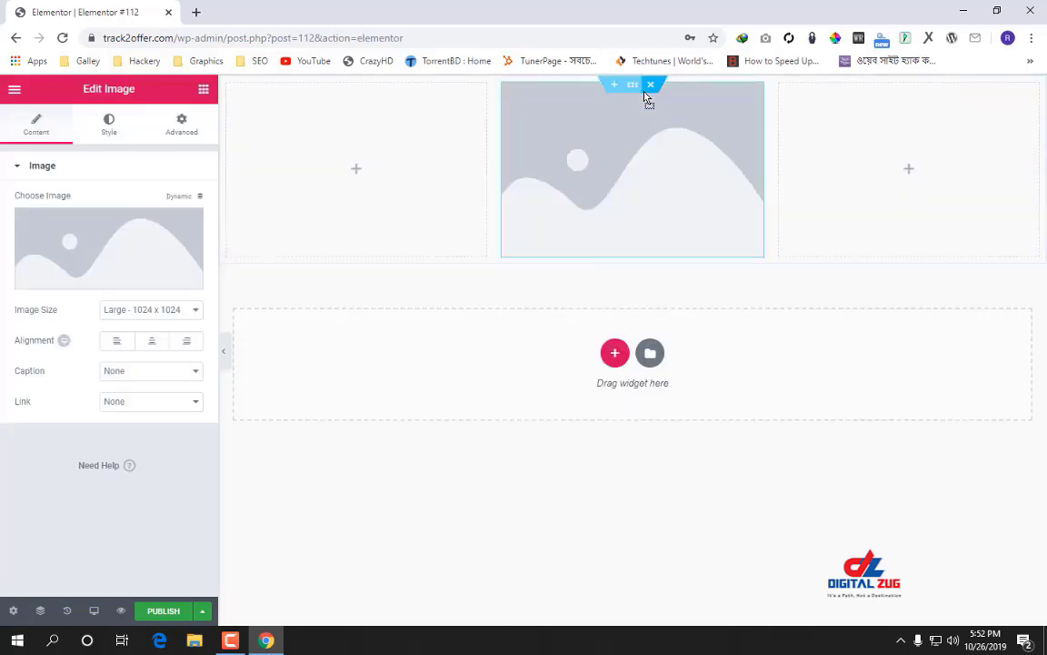
Insert logo.png from the media library as the image of the middle column's widget.
click(130, 282)
click(56, 147)
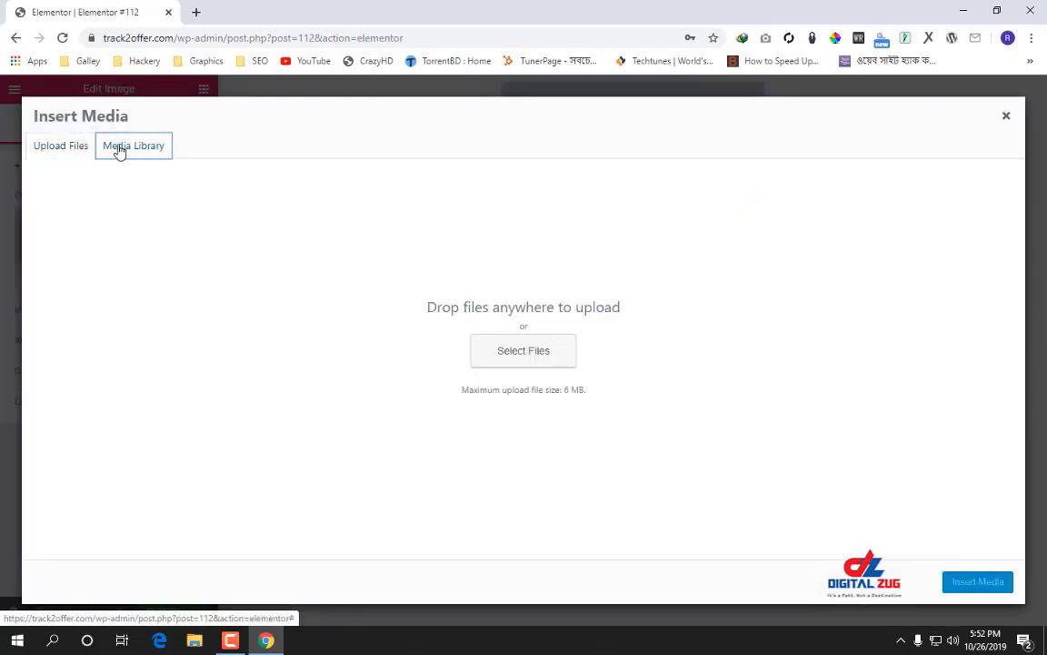
click(120, 149)
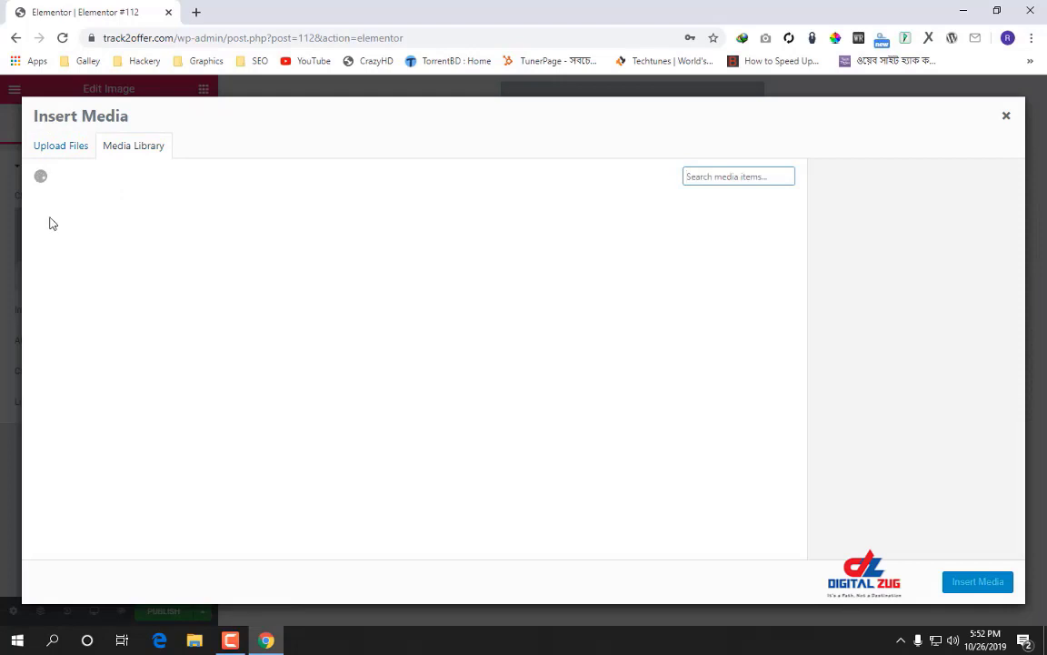
click(61, 144)
click(120, 150)
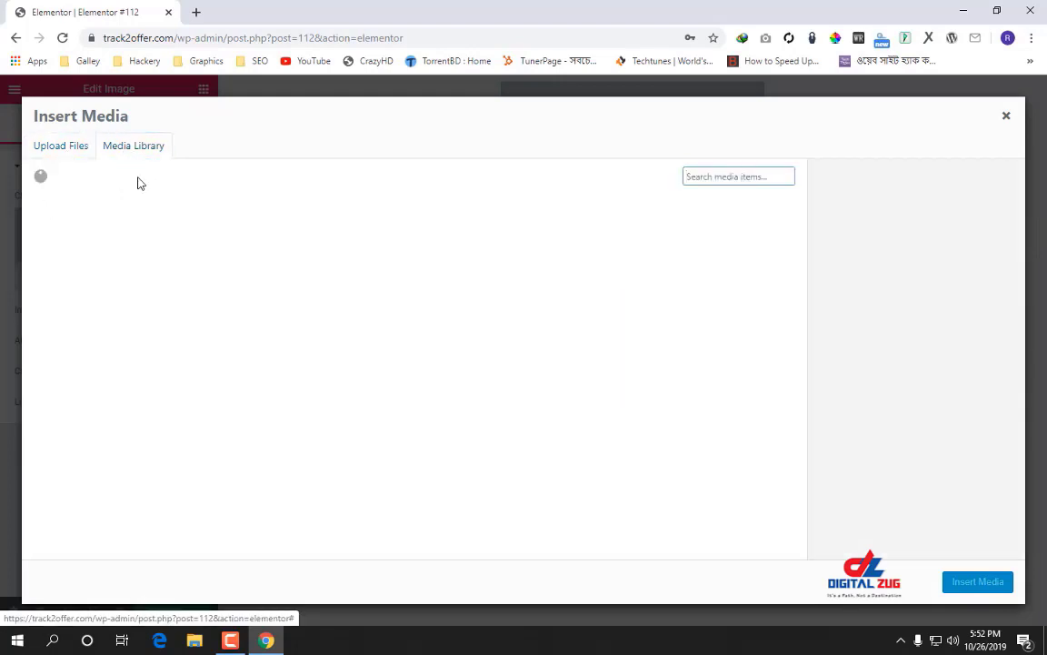
click(107, 250)
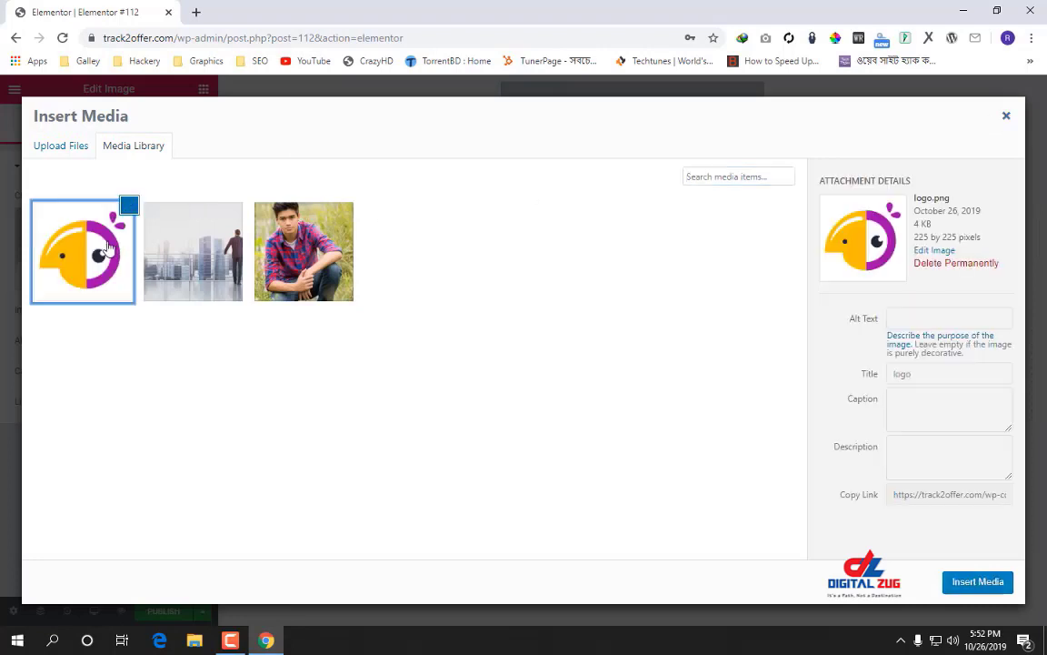
click(977, 582)
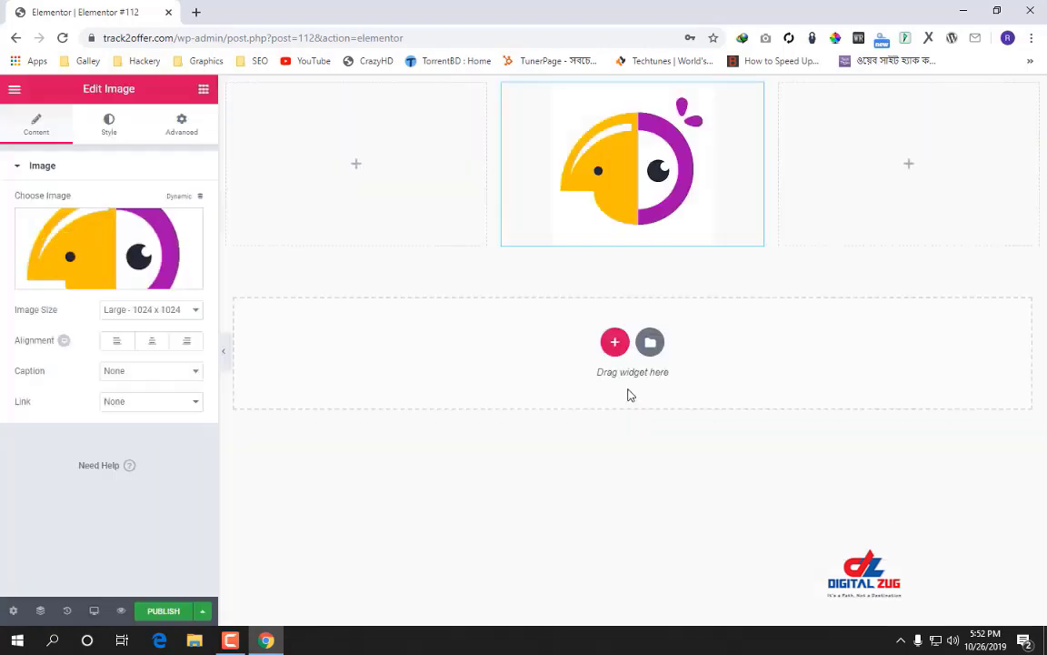
click(167, 310)
click(171, 325)
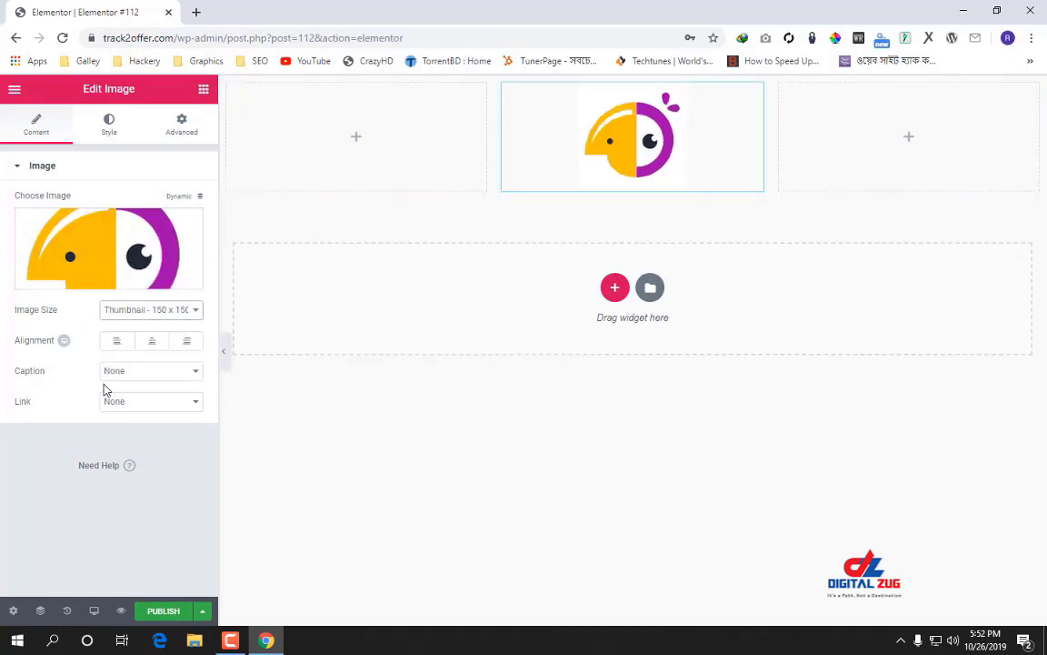
click(124, 402)
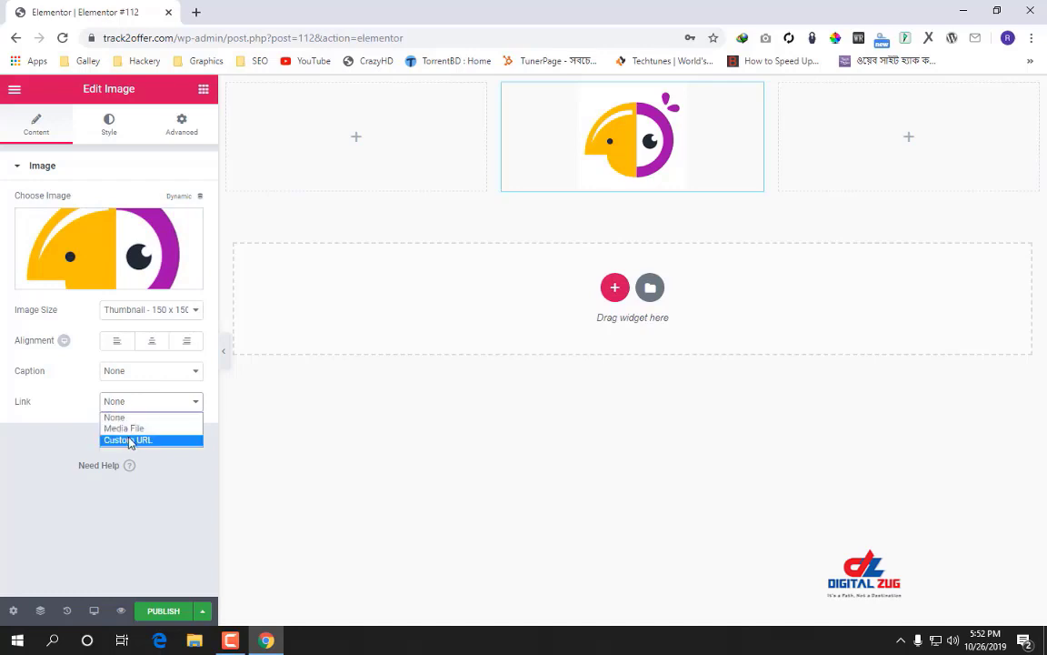
click(134, 441)
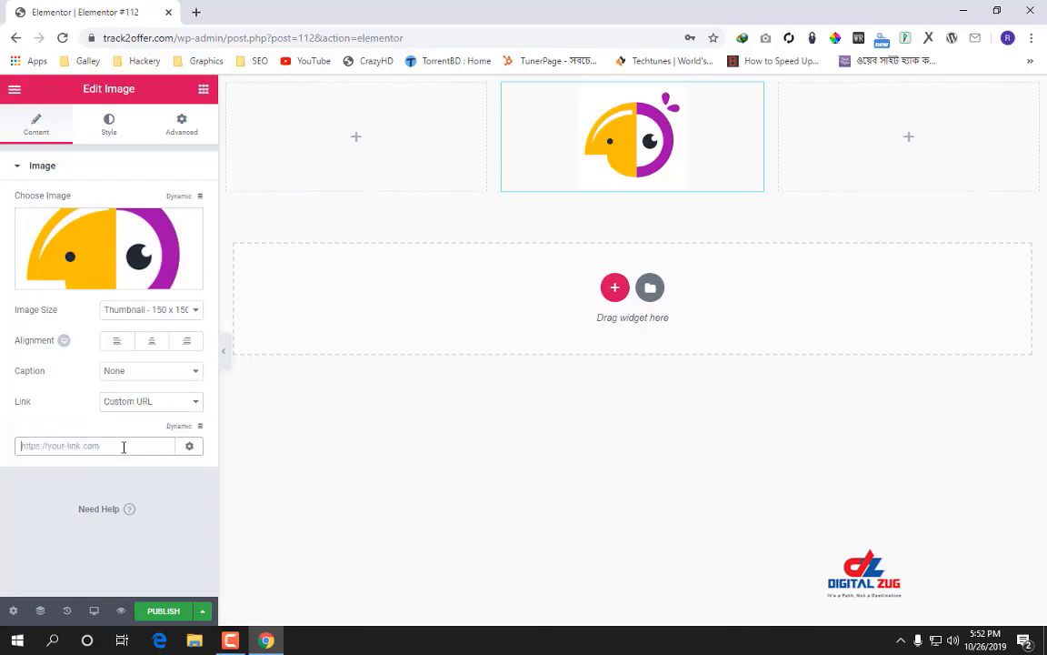
text(www.track2offer.com)
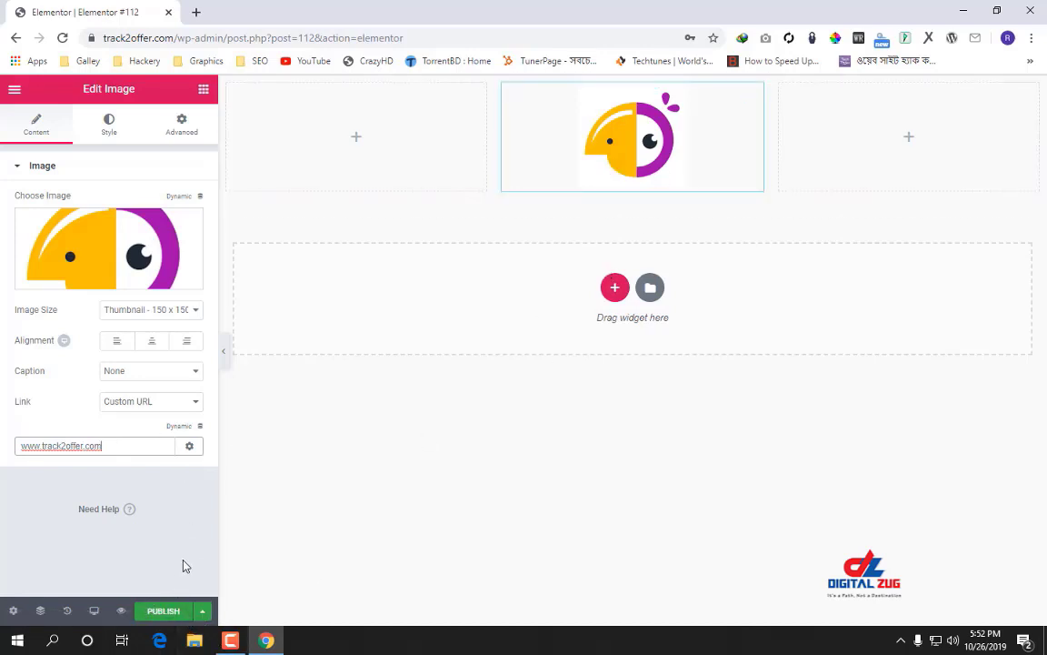
Publish the page and open its live version.
click(166, 615)
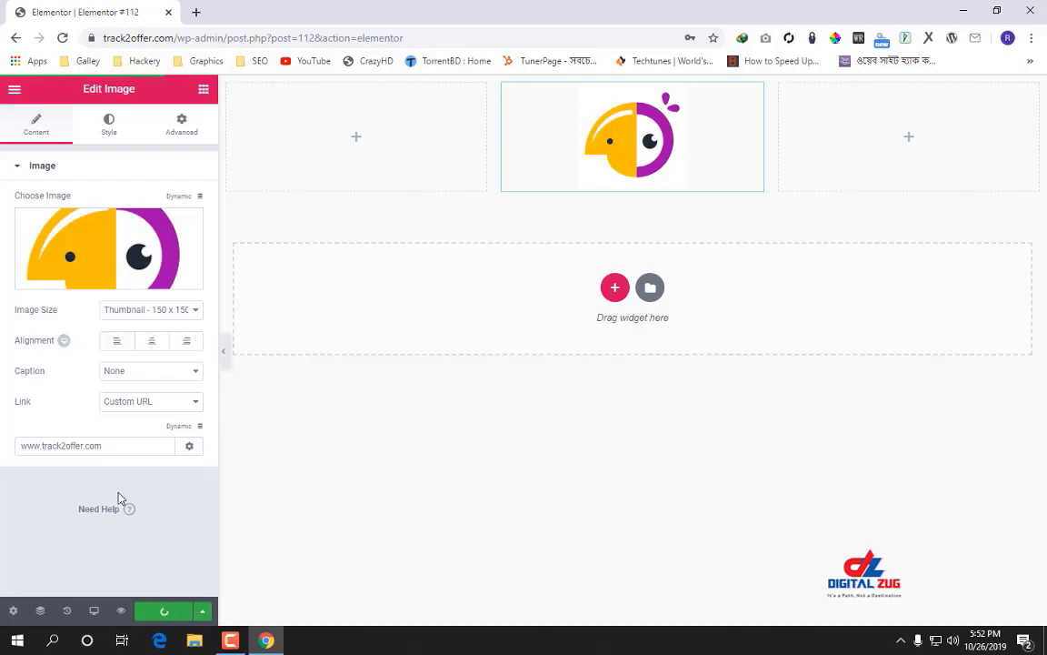
click(165, 614)
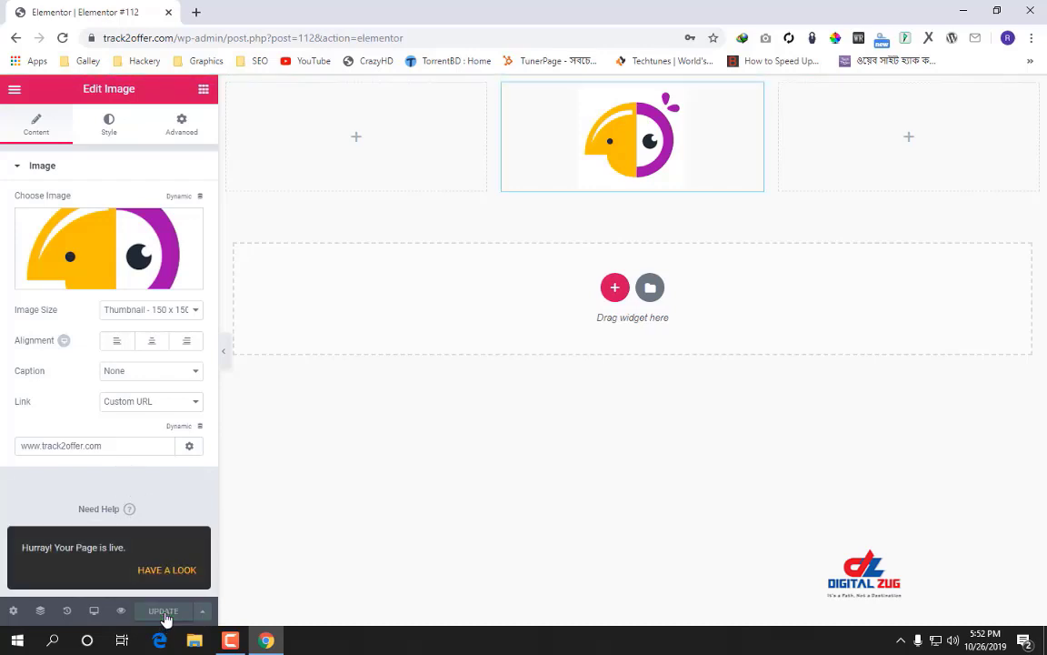
right_click(160, 570)
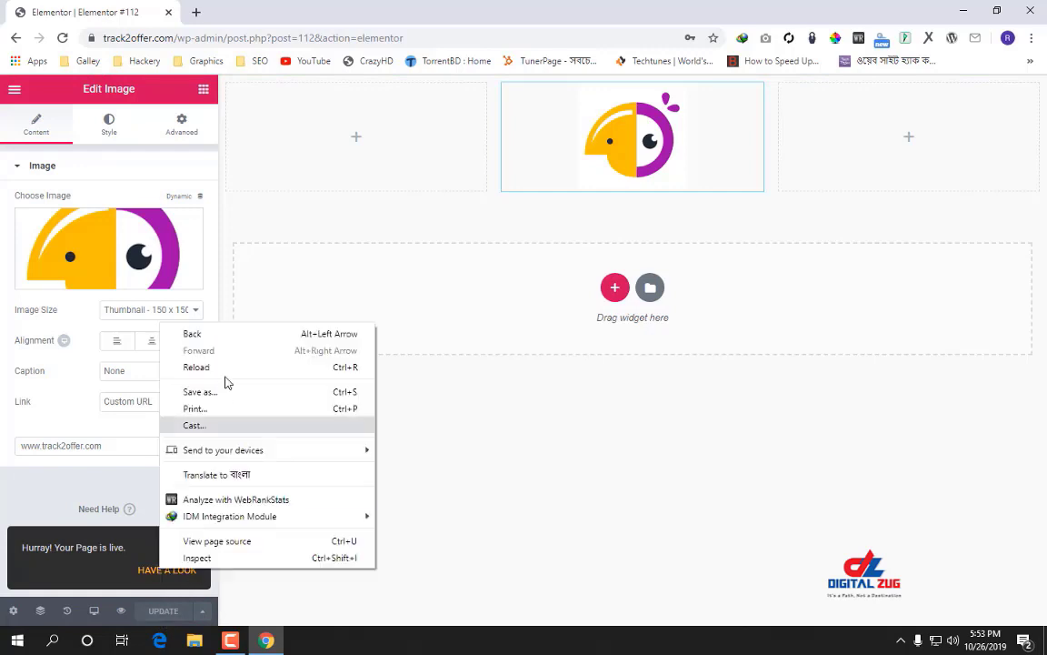
click(161, 570)
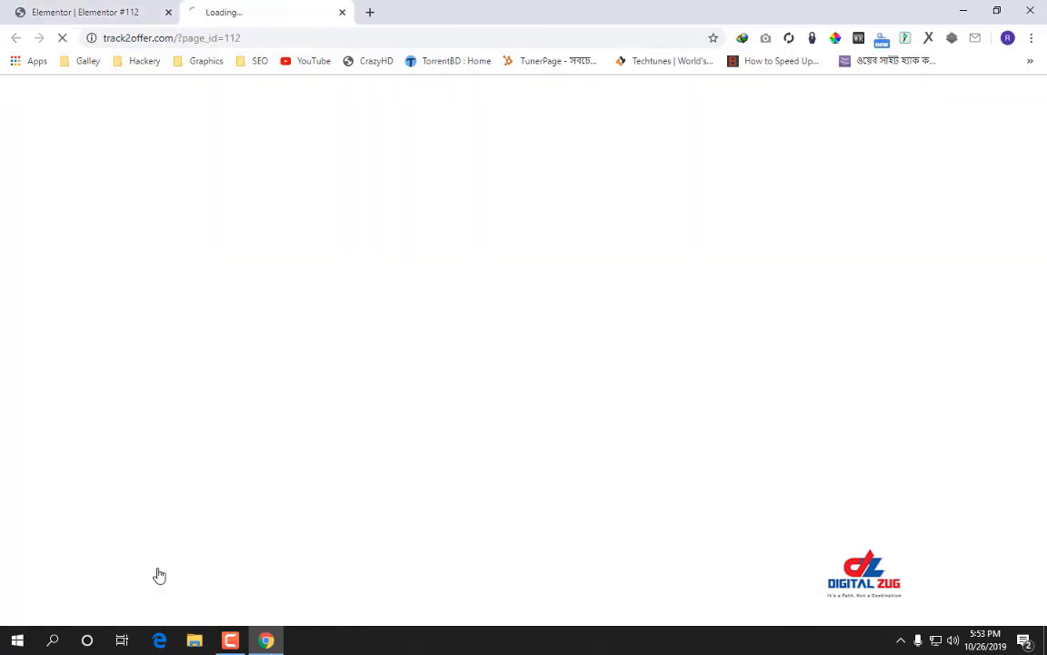
Return to the Elementor editor, set the logo image's width to 36% and update the page.
click(77, 11)
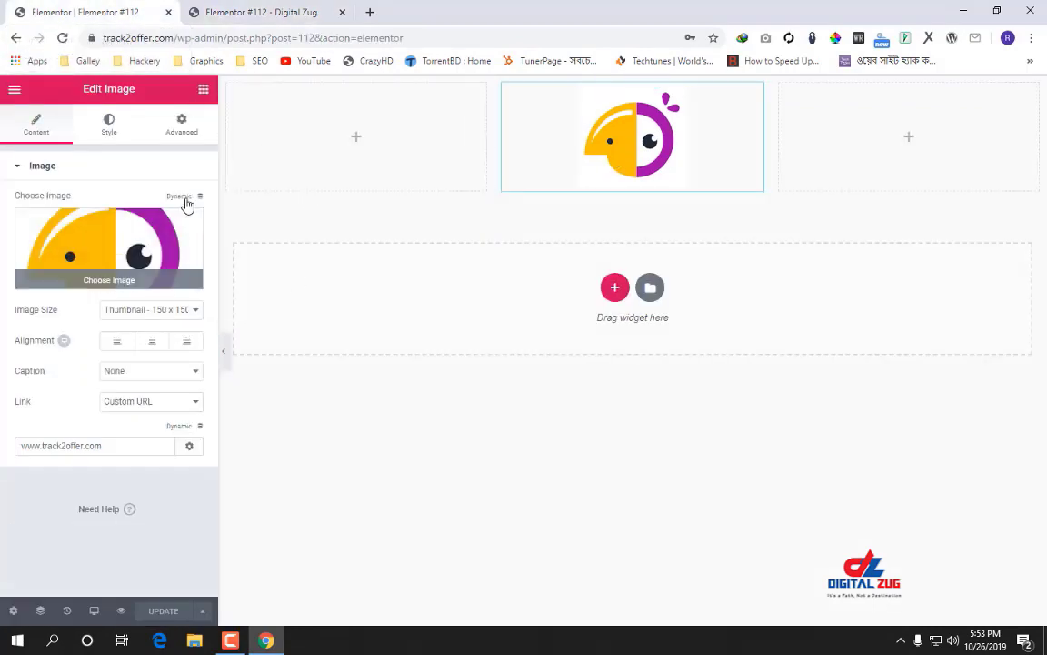
click(110, 128)
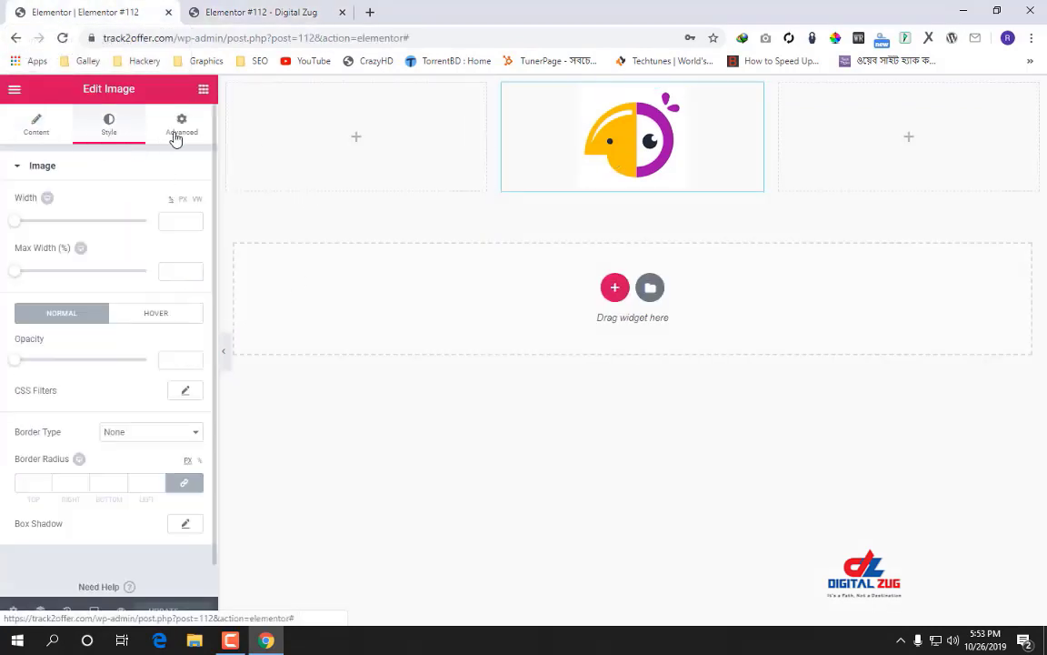
drag(20, 225, 65, 228)
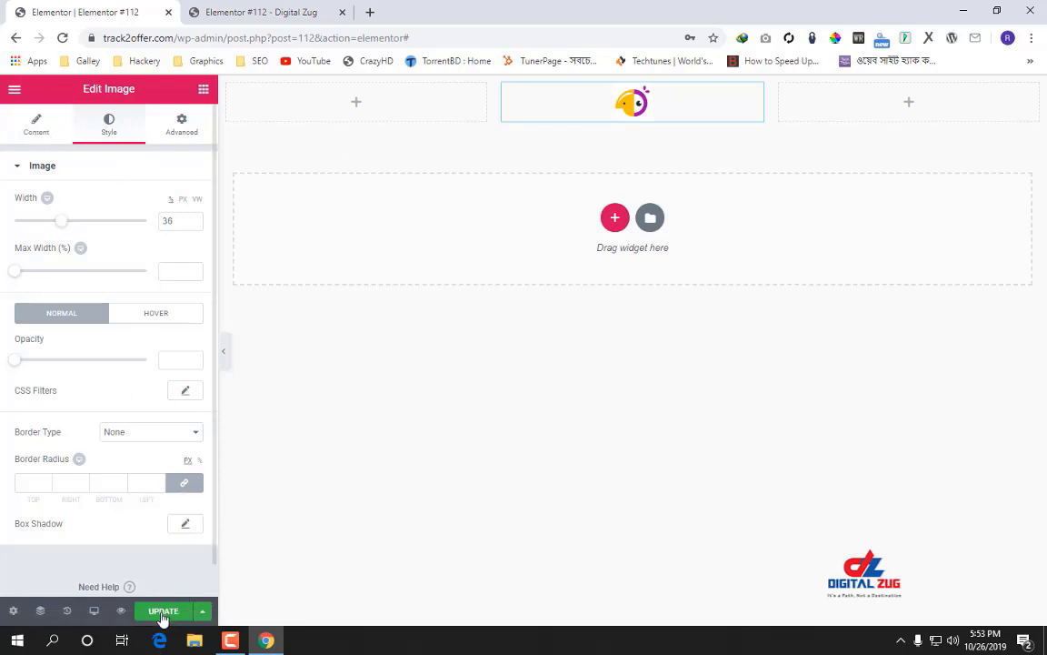
key(ctrl+s)
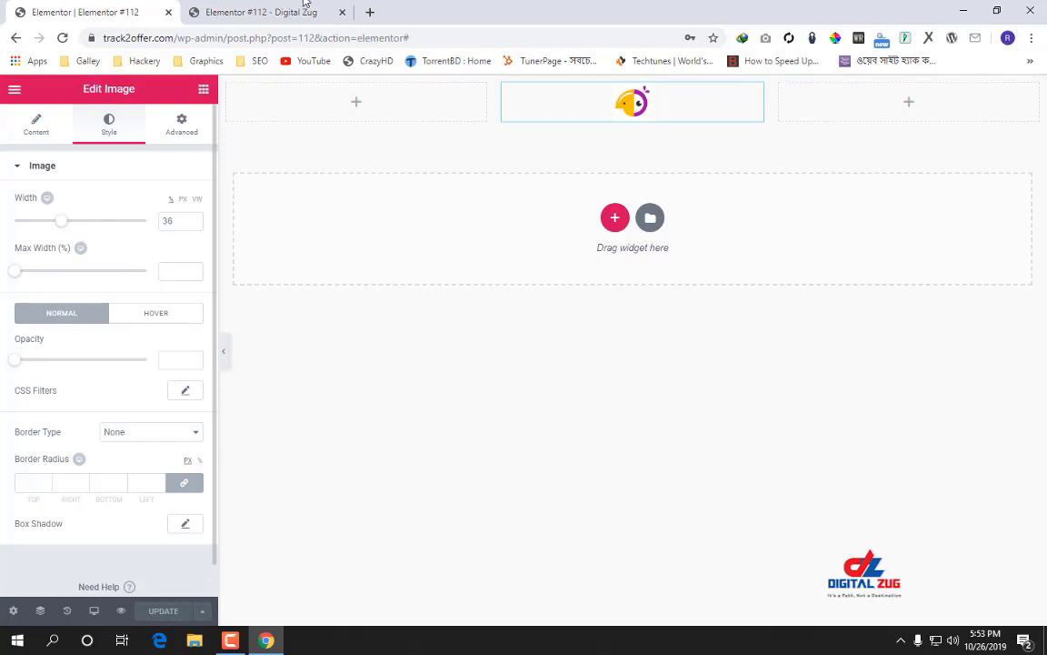
Reload the live page and compare the logo's size and position with the editor's layout.
click(275, 7)
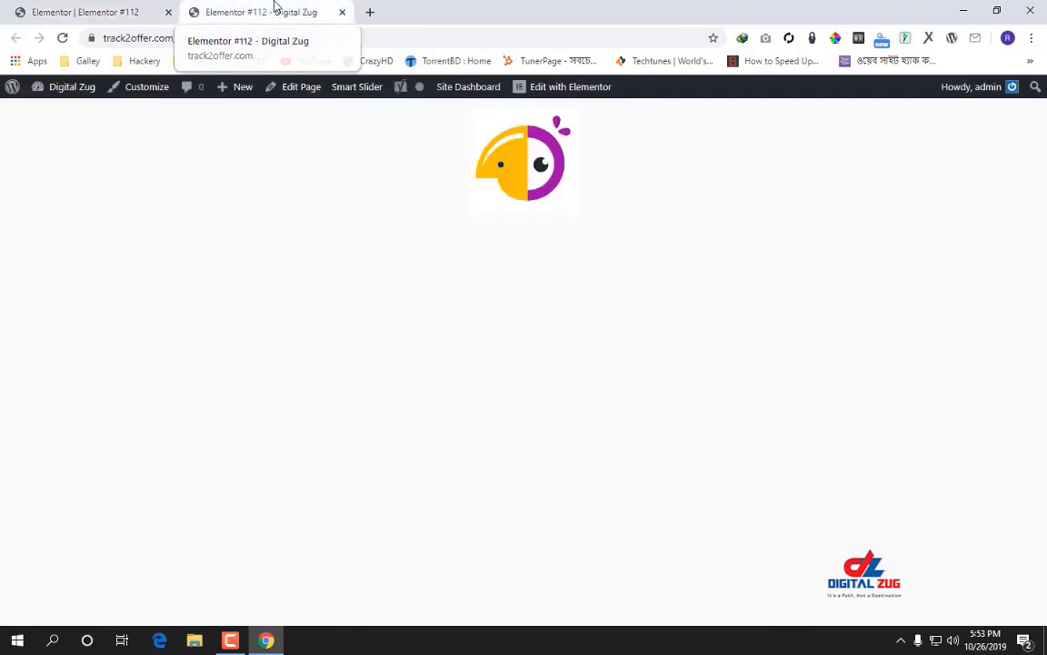
click(62, 38)
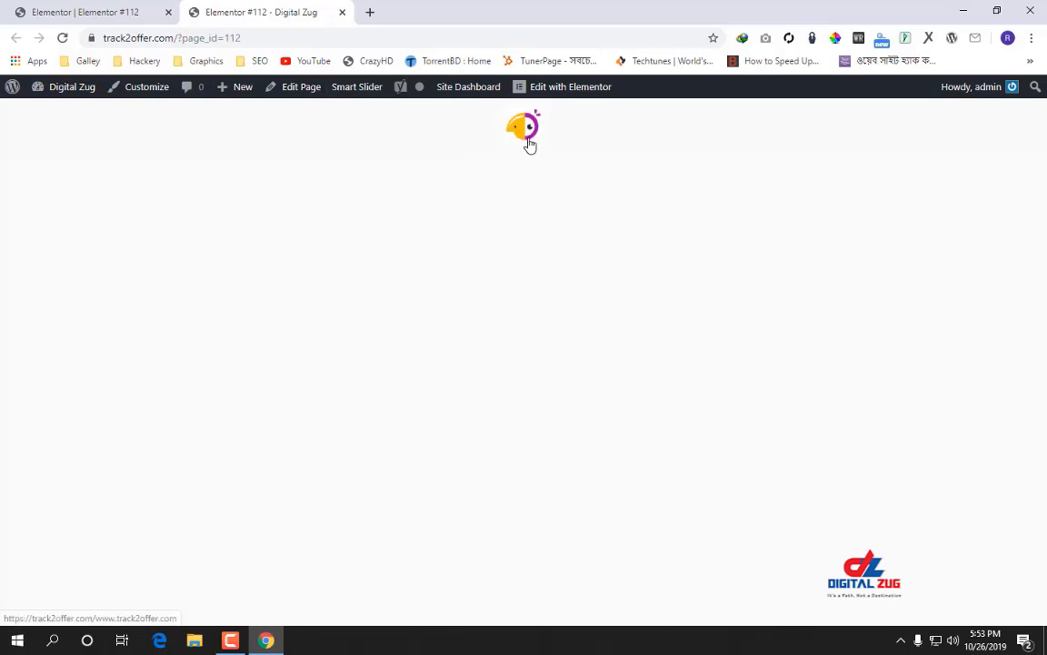
click(100, 13)
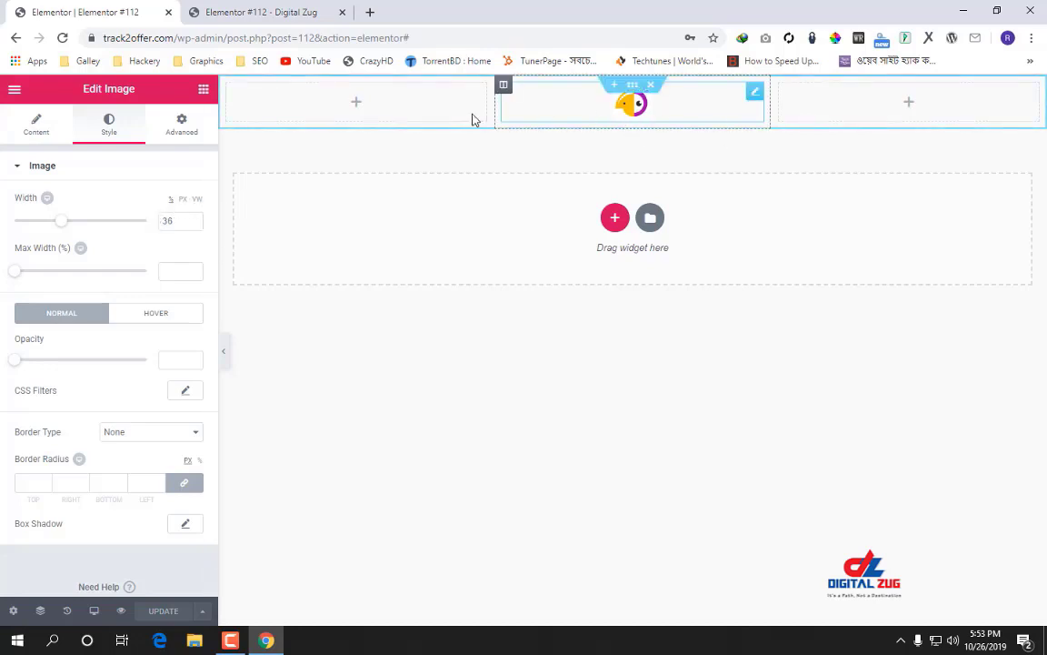
click(259, 13)
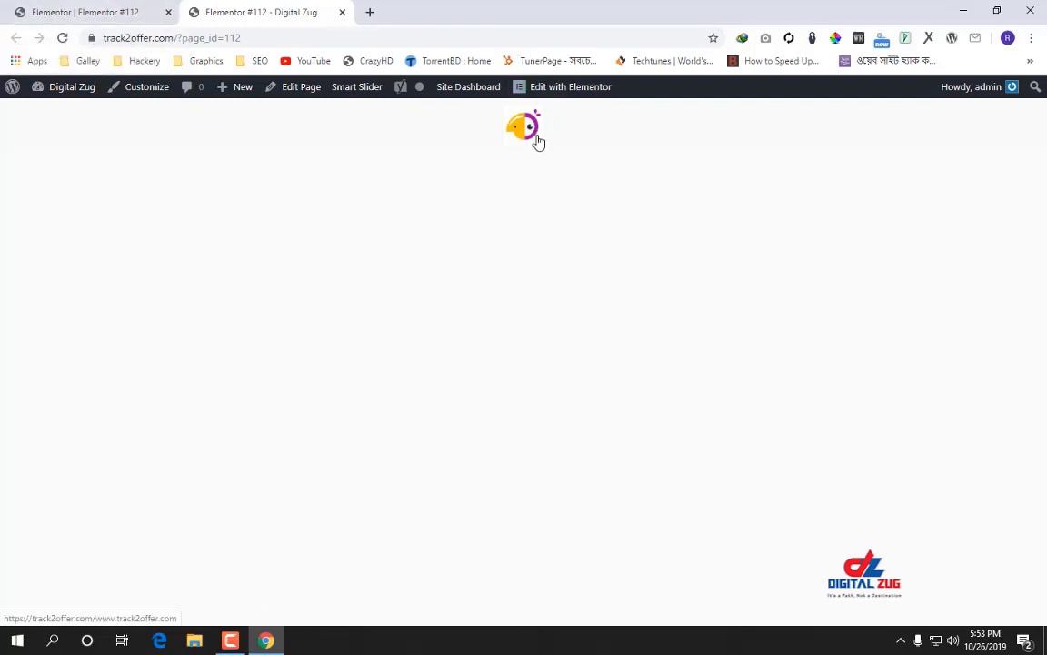
Give the header section a classic white background colour in the Elementor editor and update the page.
click(15, 9)
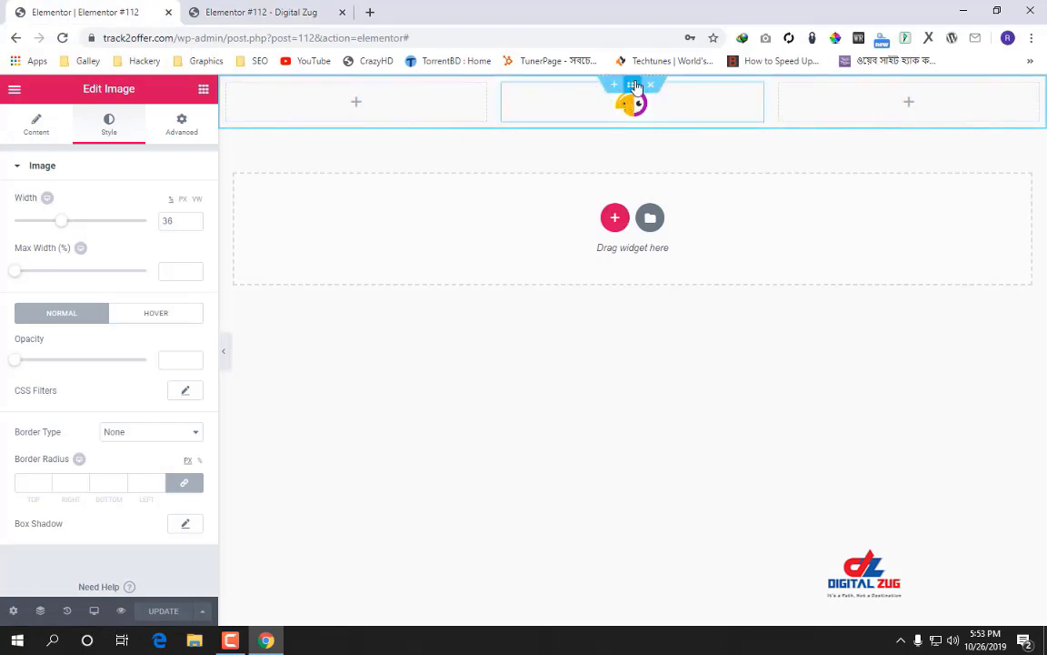
click(632, 85)
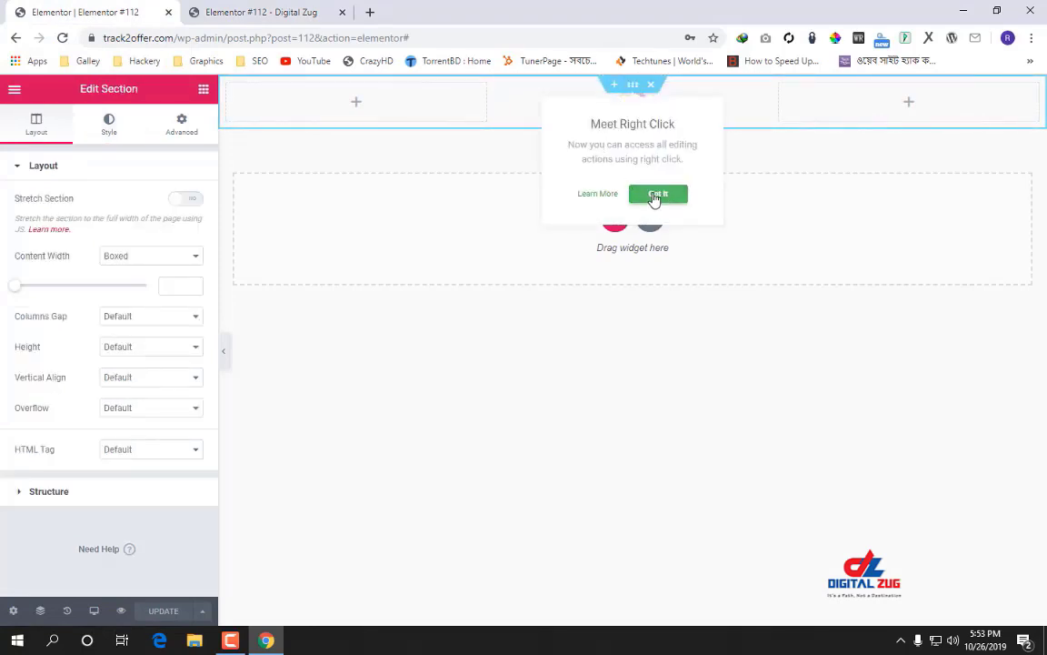
click(658, 194)
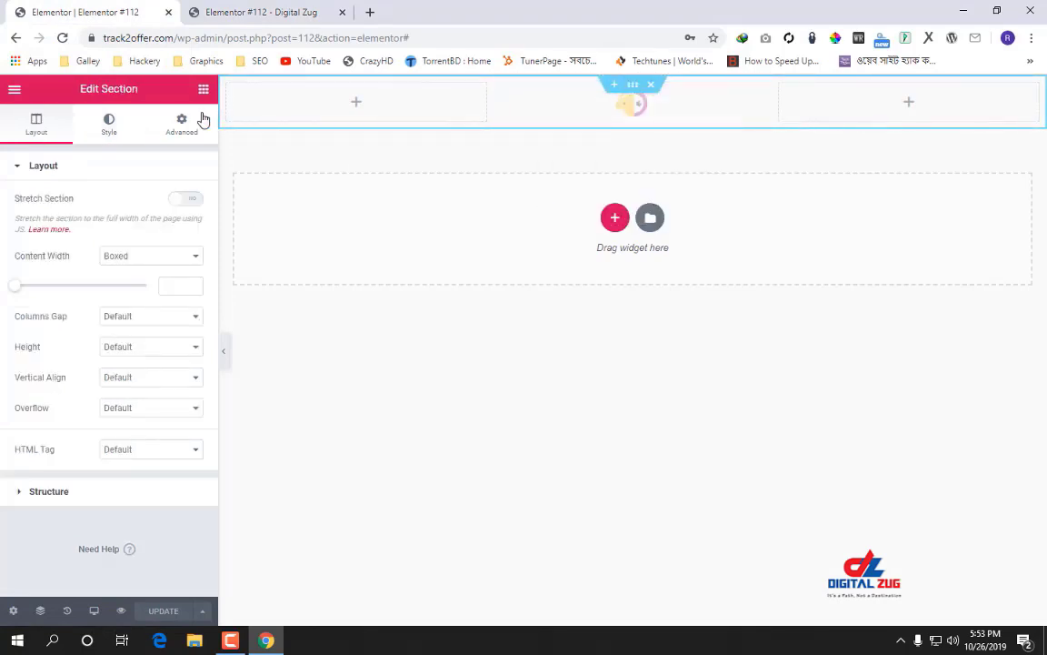
click(114, 127)
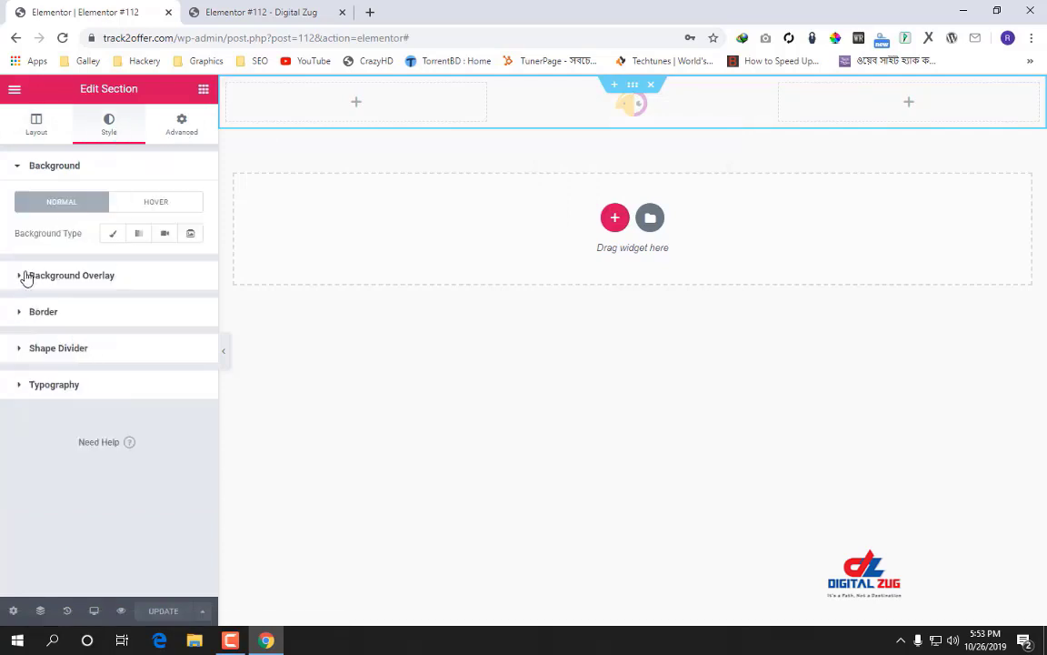
click(113, 233)
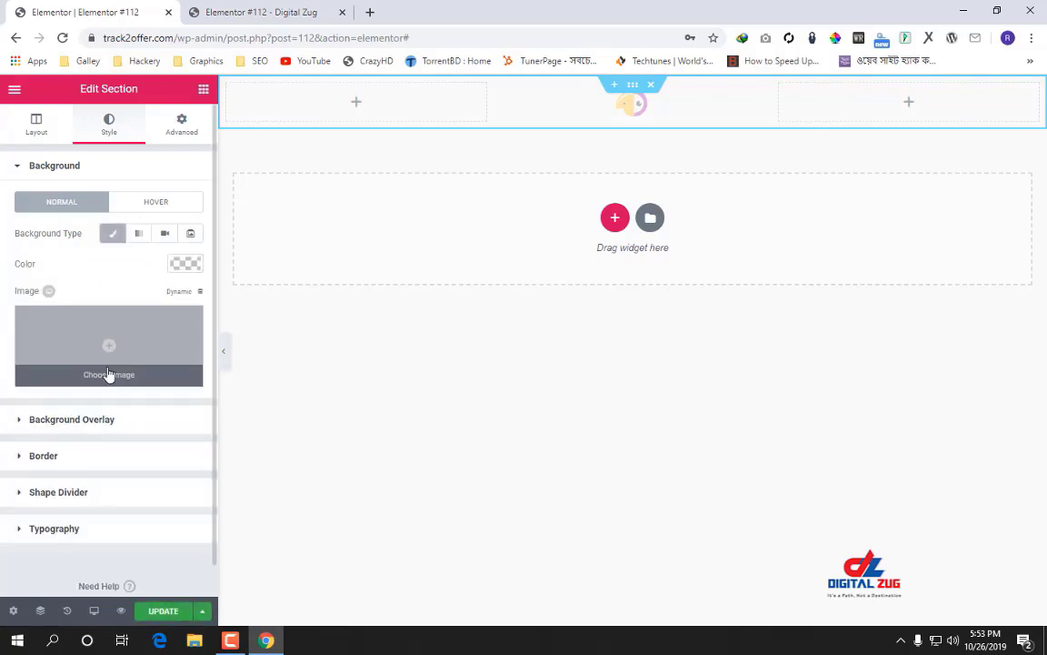
click(185, 263)
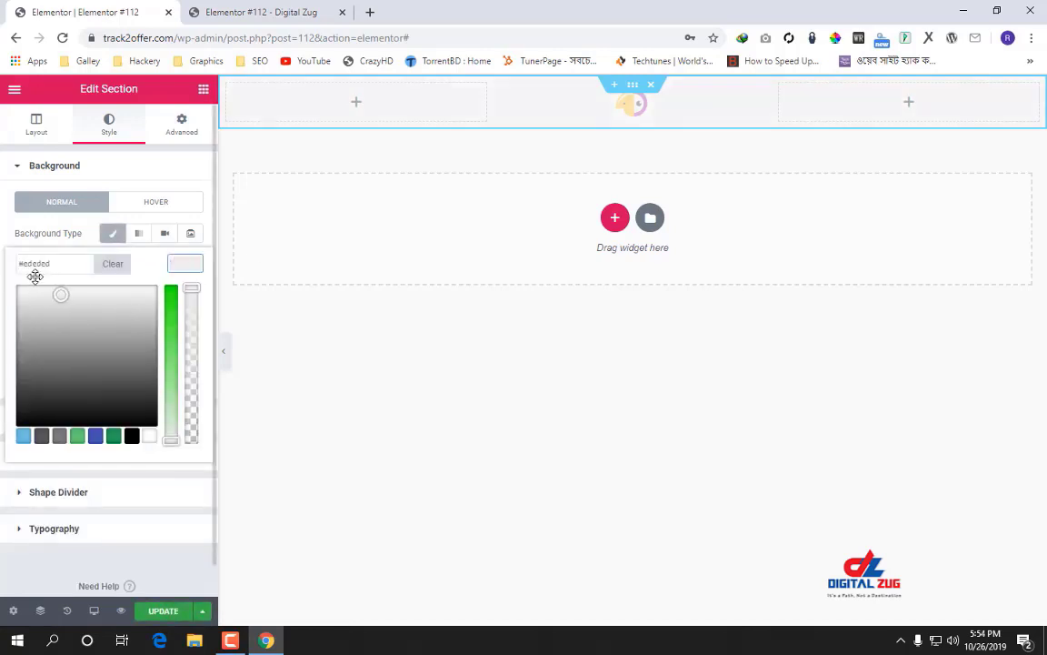
click(113, 264)
click(528, 151)
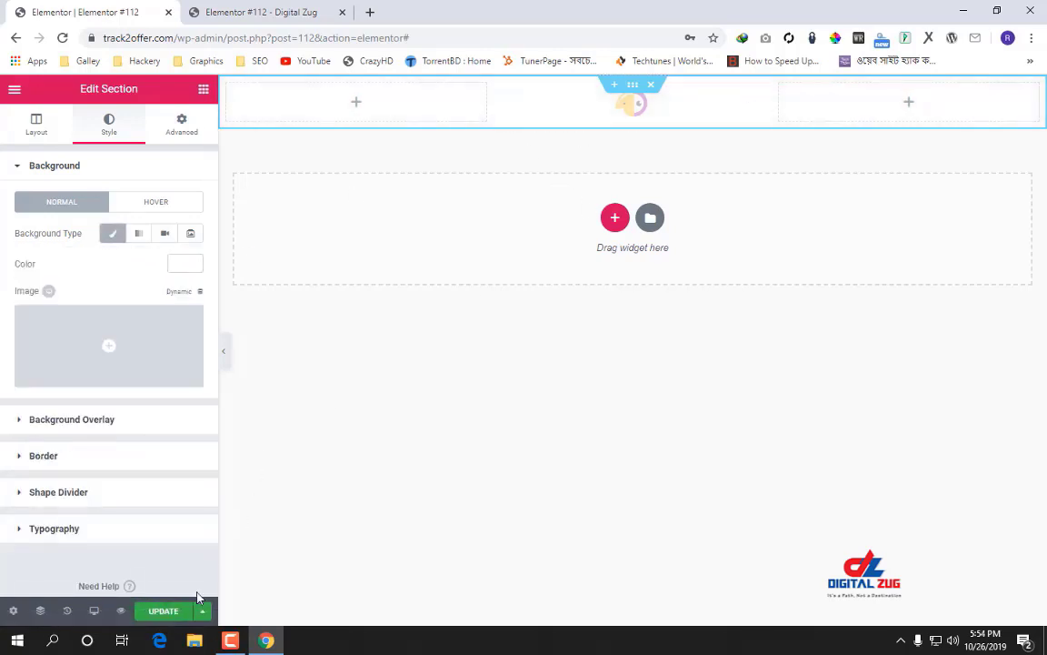
Reload the live page and check the header section's background.
click(251, 11)
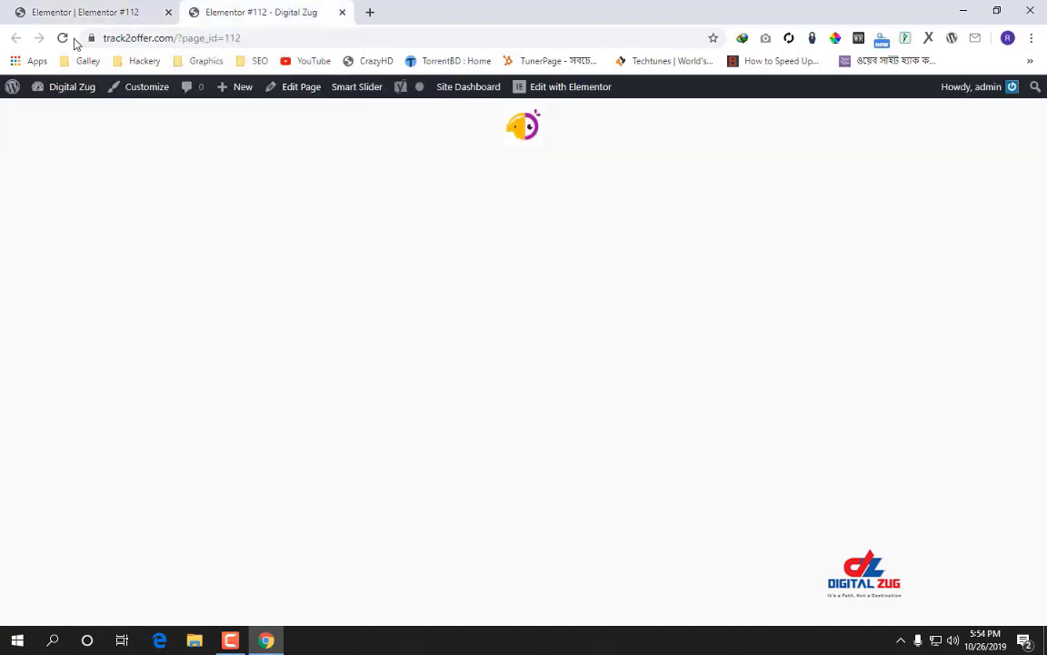
click(64, 38)
click(86, 12)
click(239, 10)
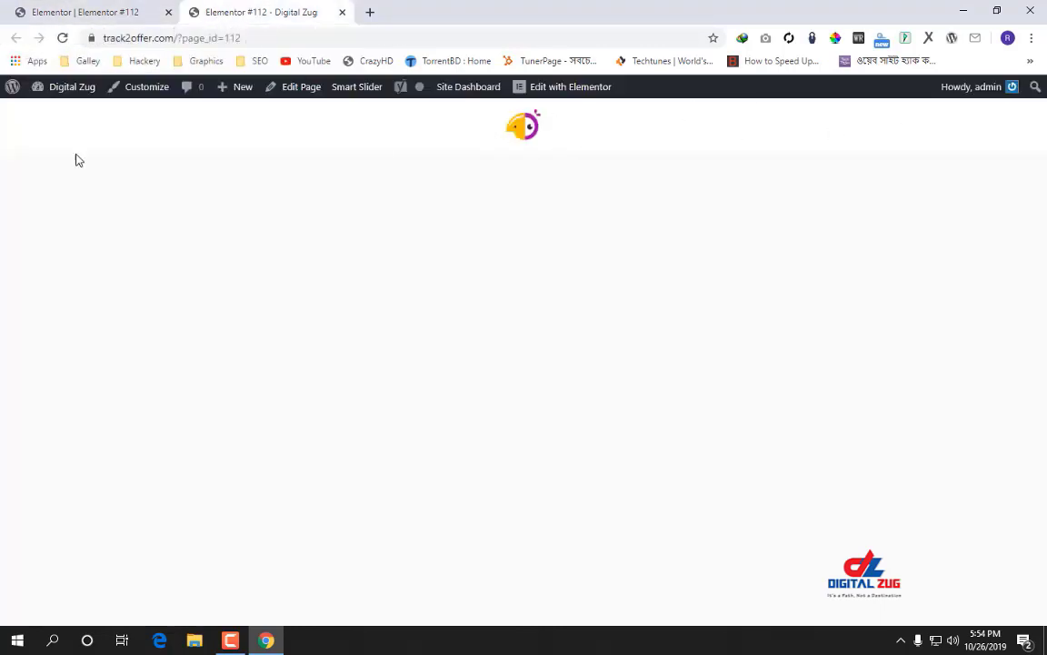
Return to the Elementor editor and add a single-column section below the header section.
click(82, 12)
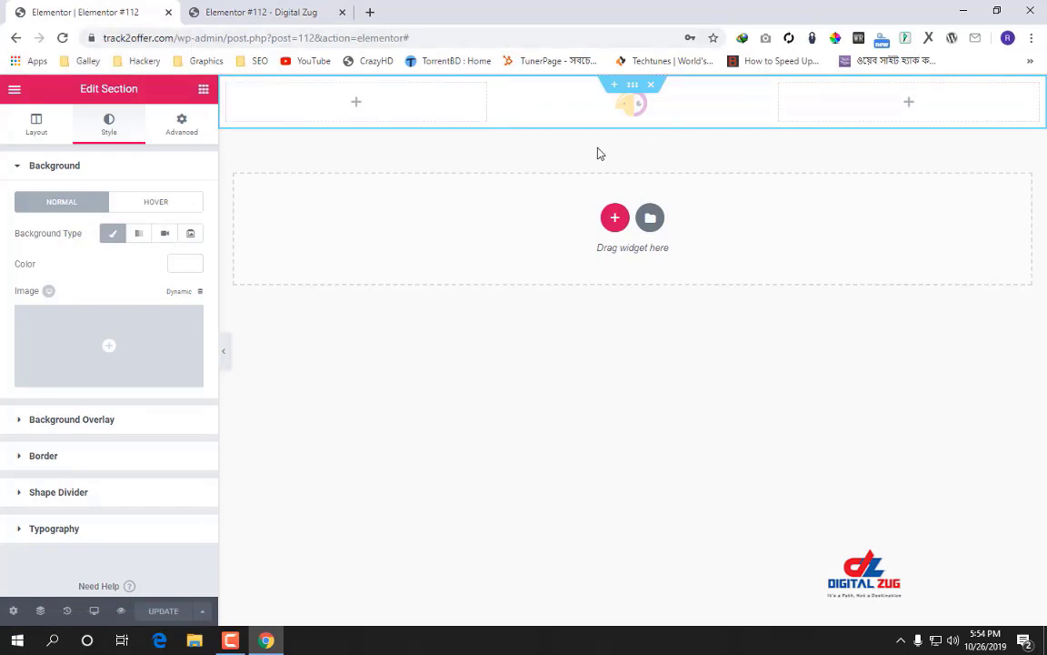
click(616, 218)
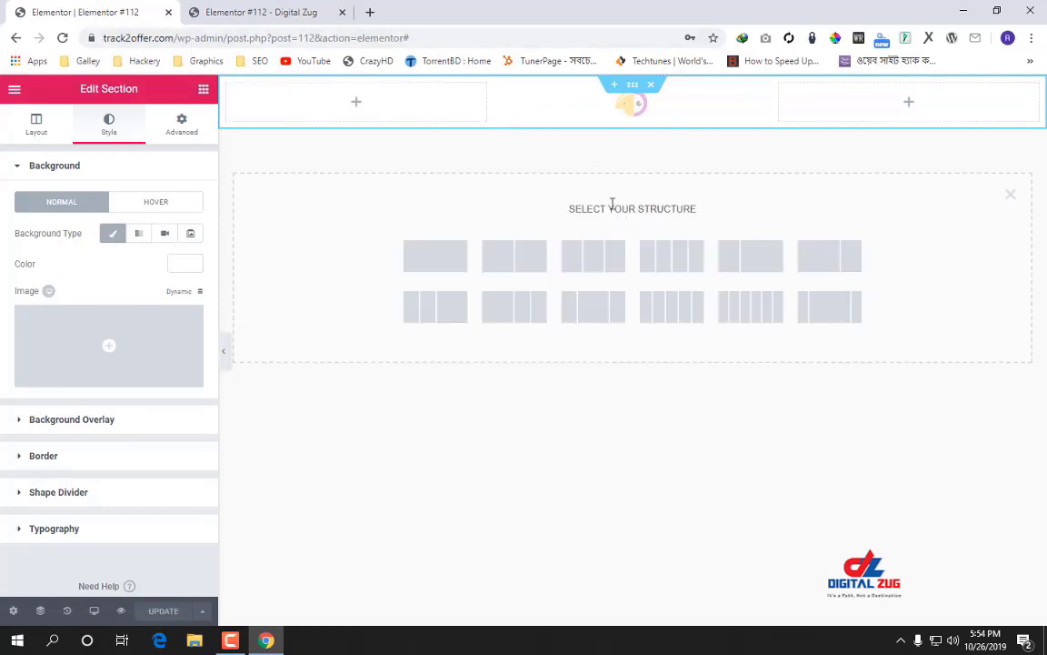
click(436, 258)
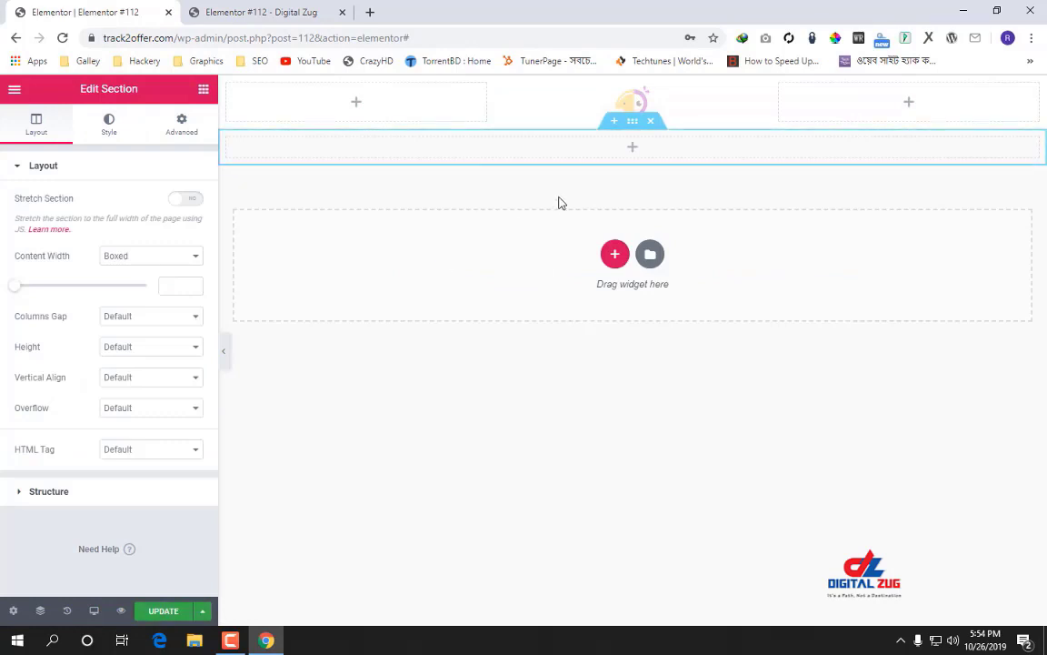
Try the WordPress Navigation Menu widget with the Corporate Menu in the new section, and delete the widget.
click(631, 152)
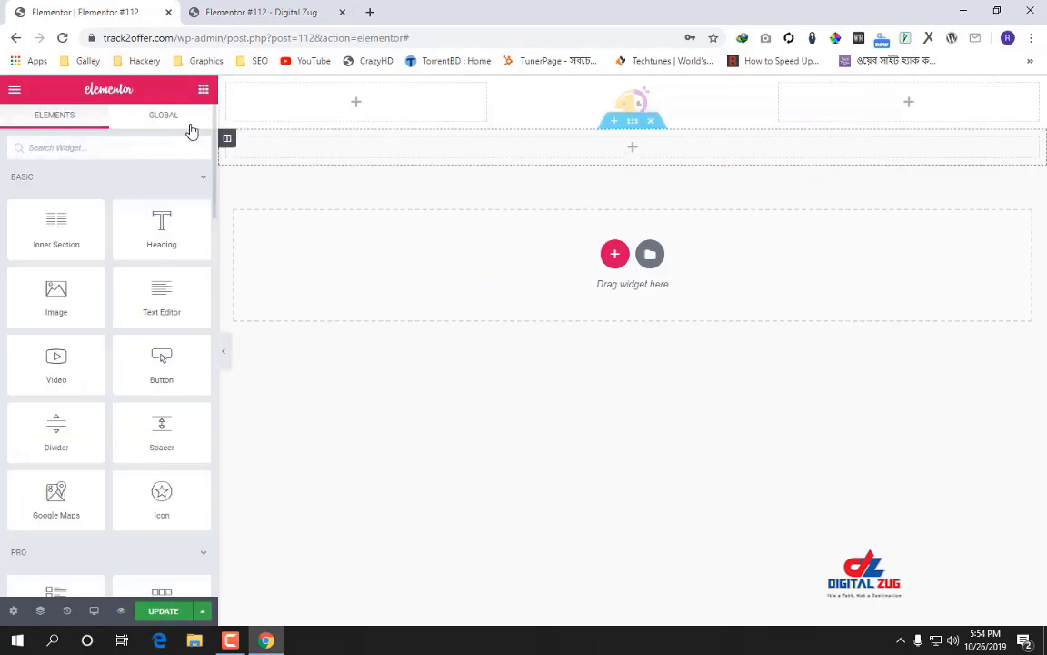
click(145, 143)
text(menu)
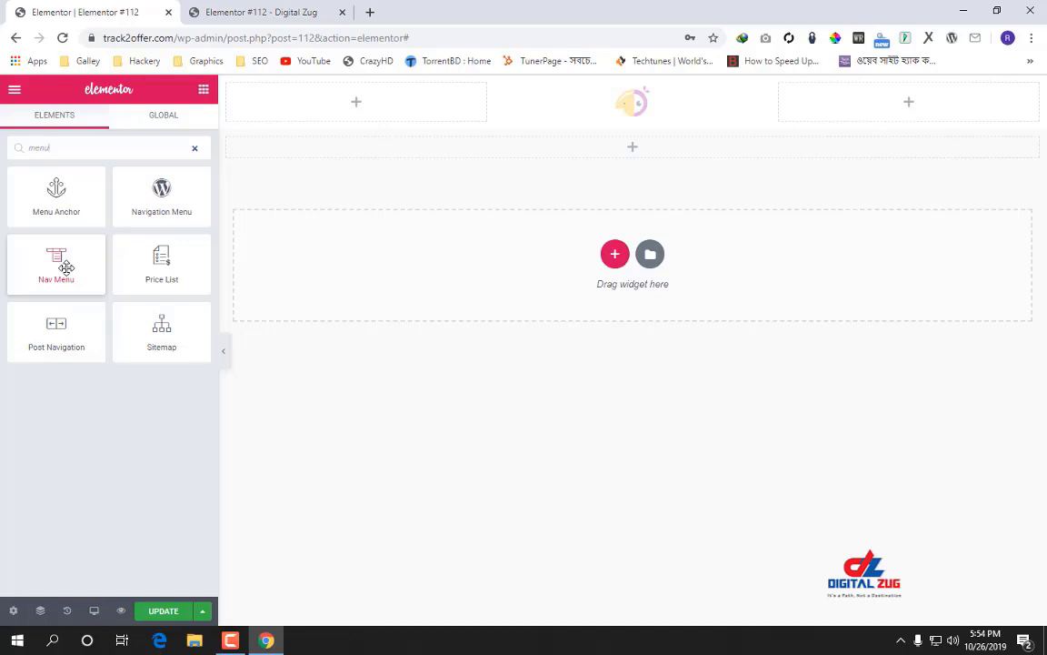
drag(156, 206, 627, 162)
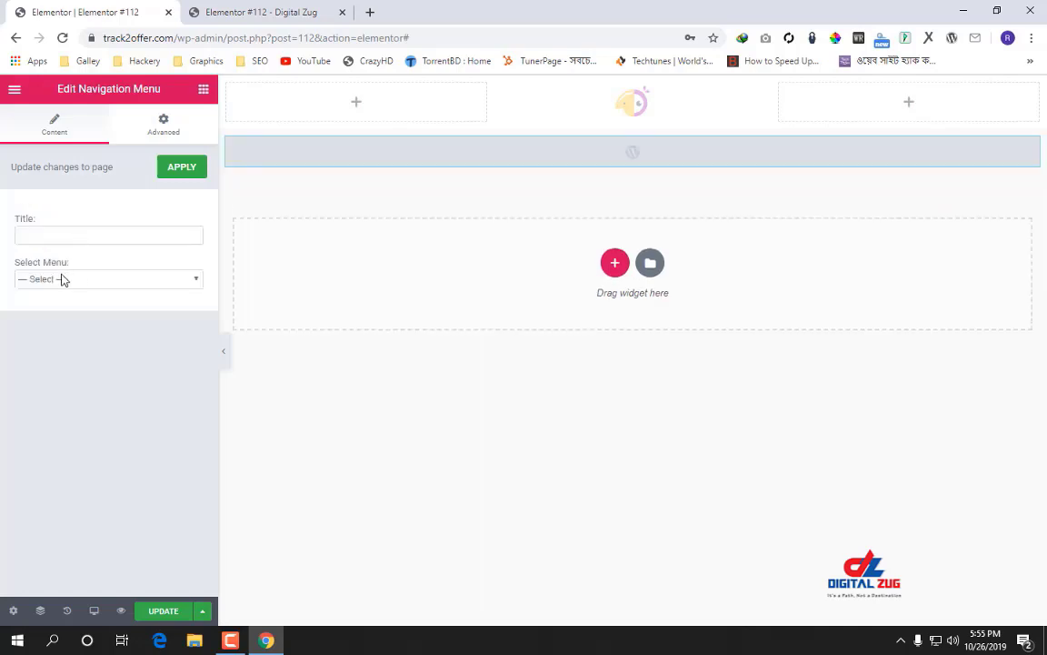
click(57, 279)
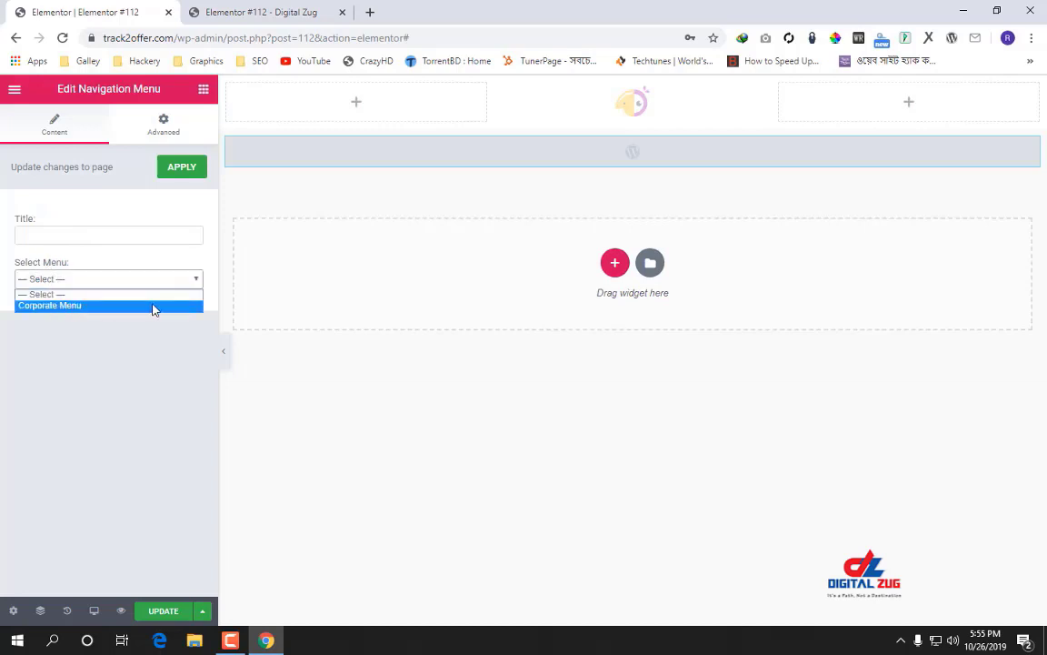
click(52, 306)
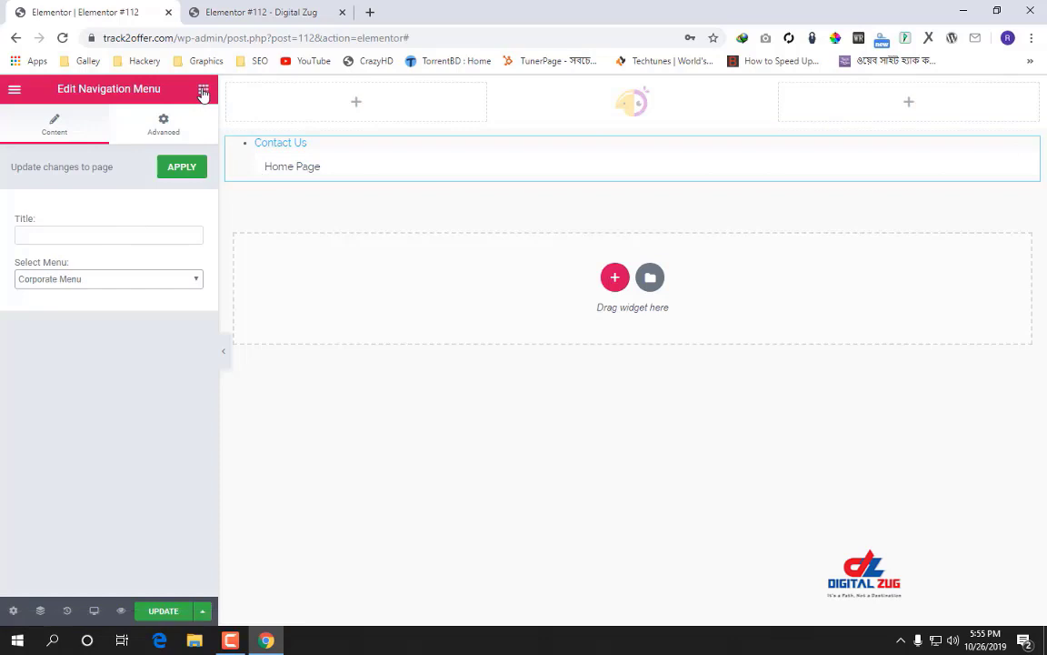
right_click(1036, 147)
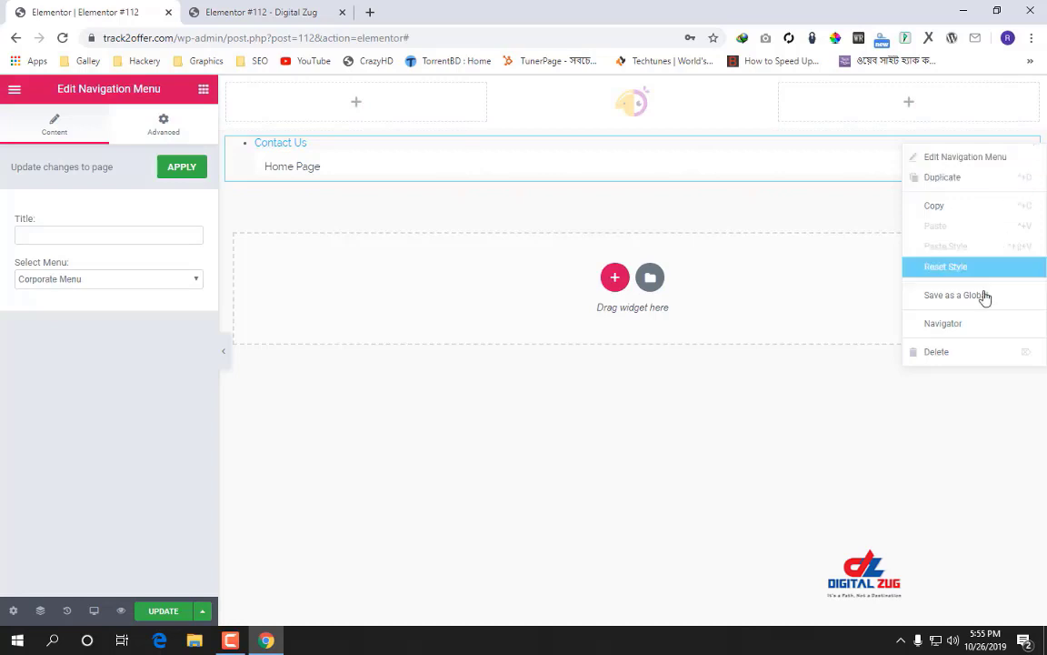
click(954, 353)
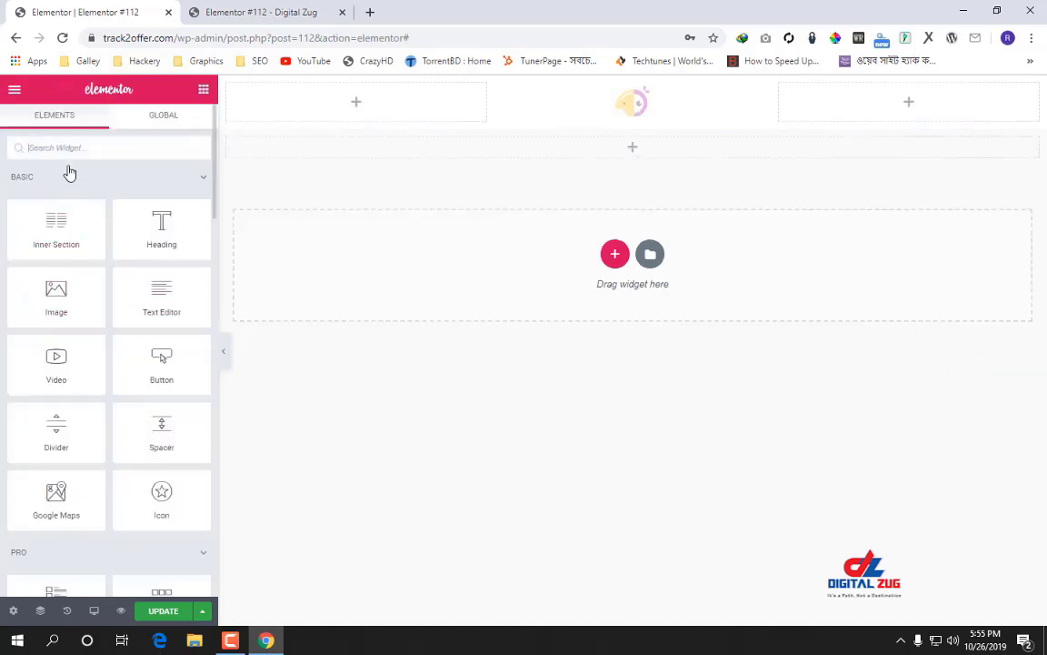
Try the Navigation Menu widget with the Corporate Menu once more in the empty section, and remove it again.
text(nav)
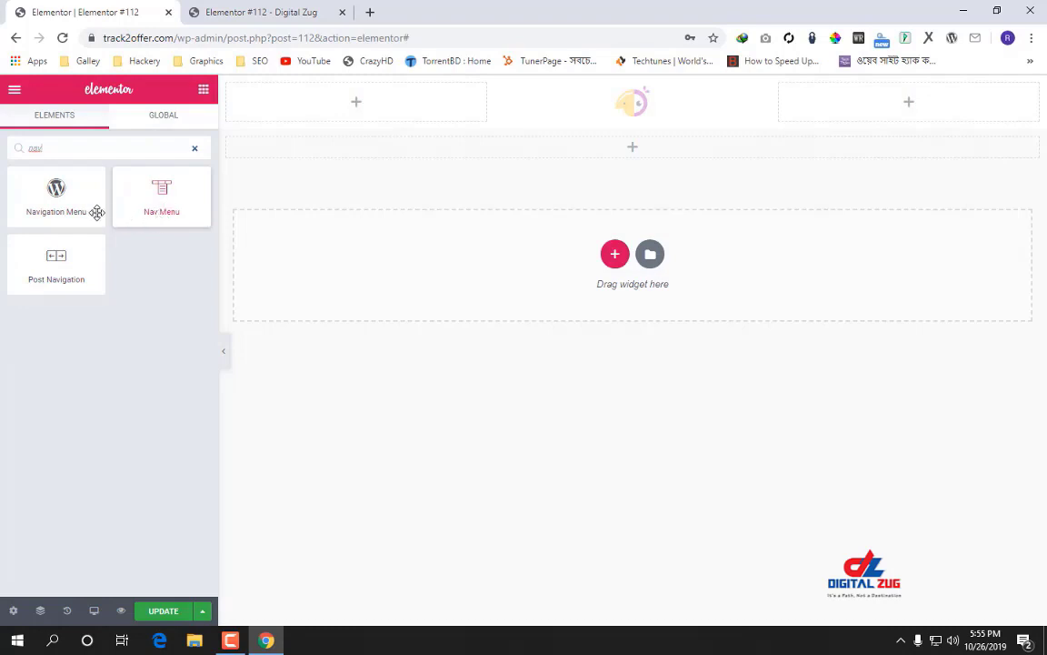
drag(96, 213, 646, 157)
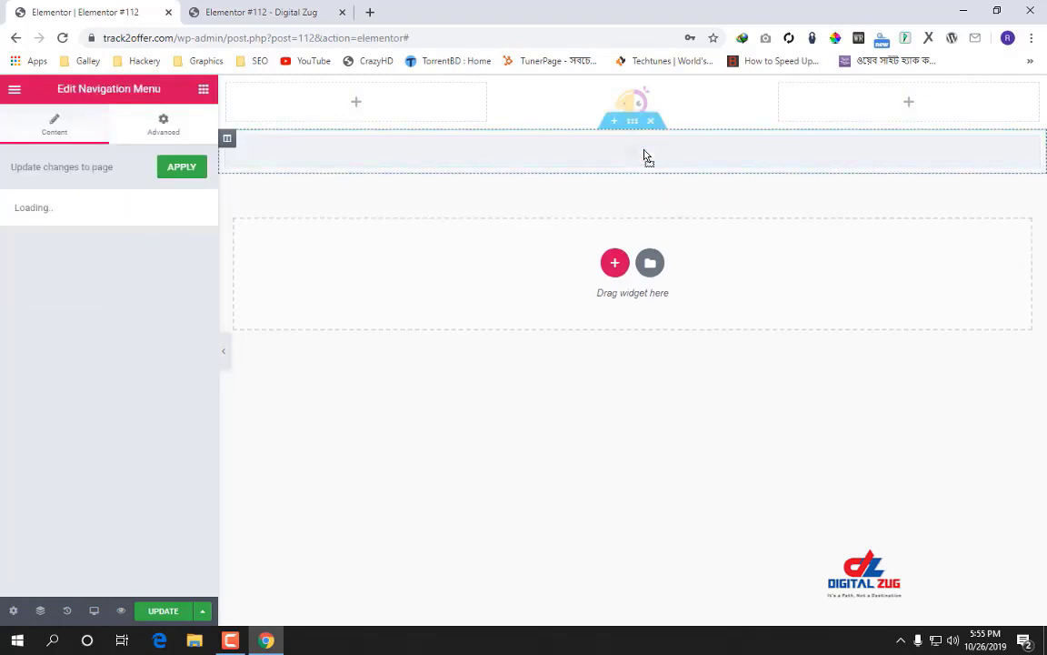
click(157, 279)
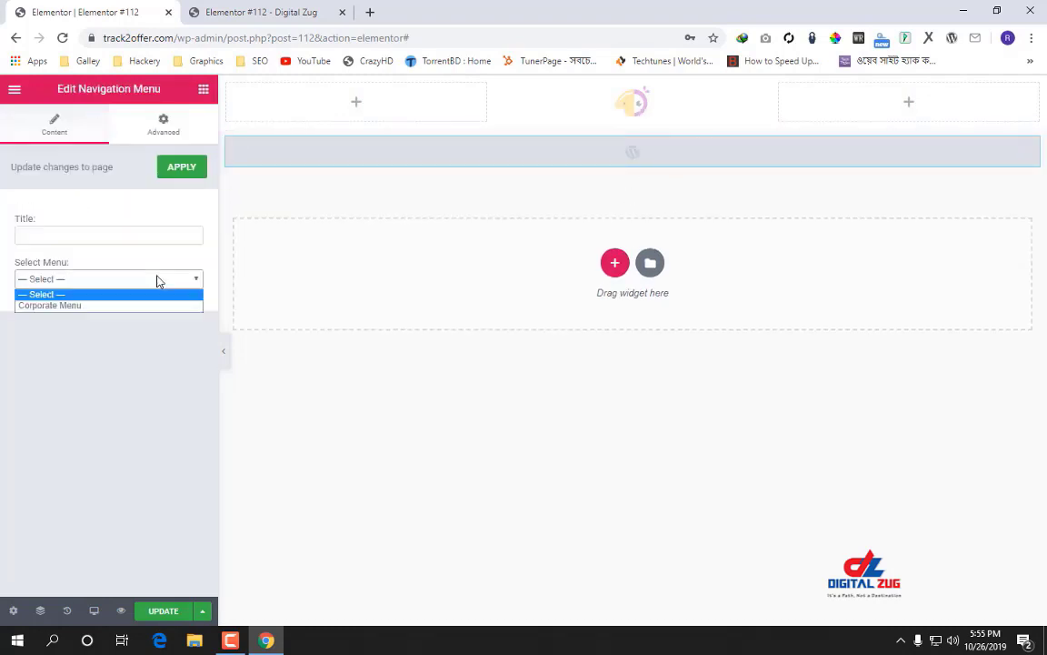
click(120, 305)
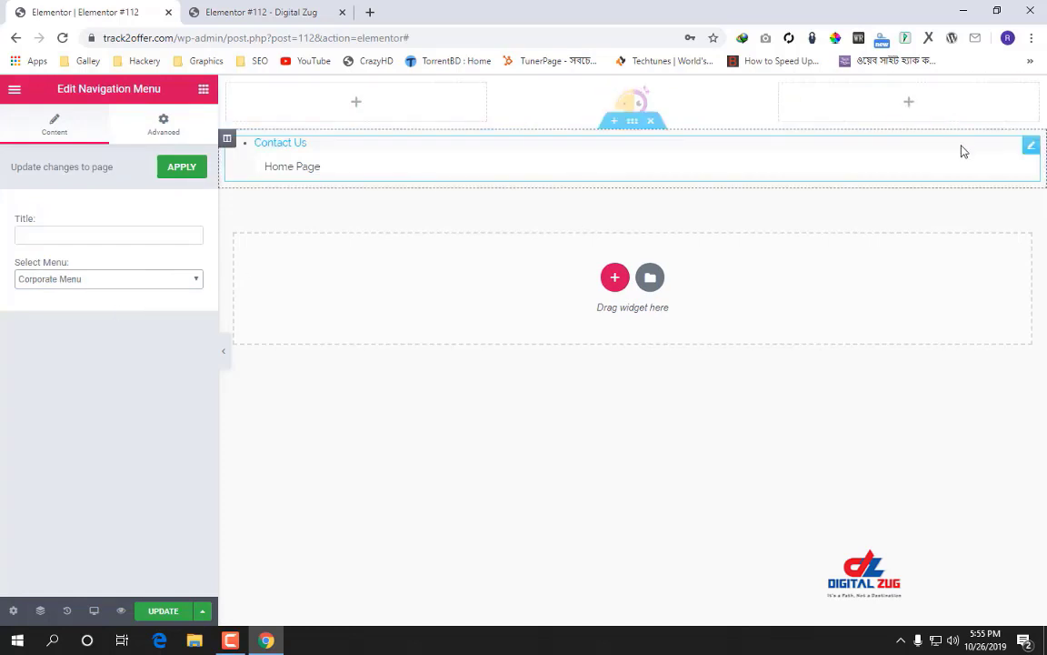
right_click(1034, 149)
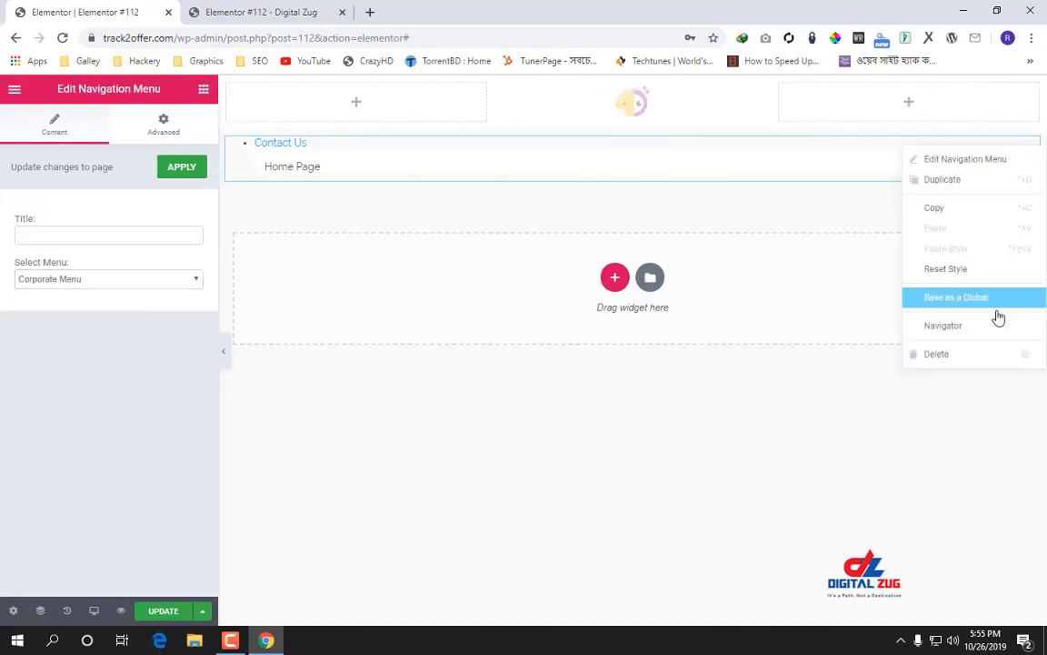
click(982, 355)
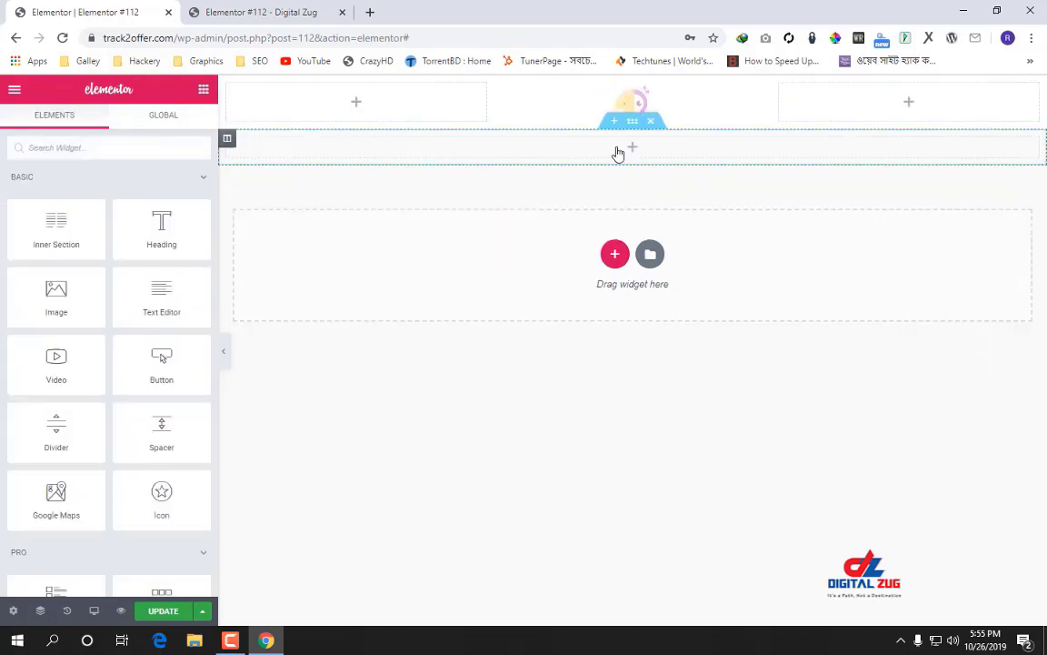
Find the Nav Menu widget with "nav" and place it in the empty section, keeping Corporate Menu and the Horizontal layout.
text(nav)
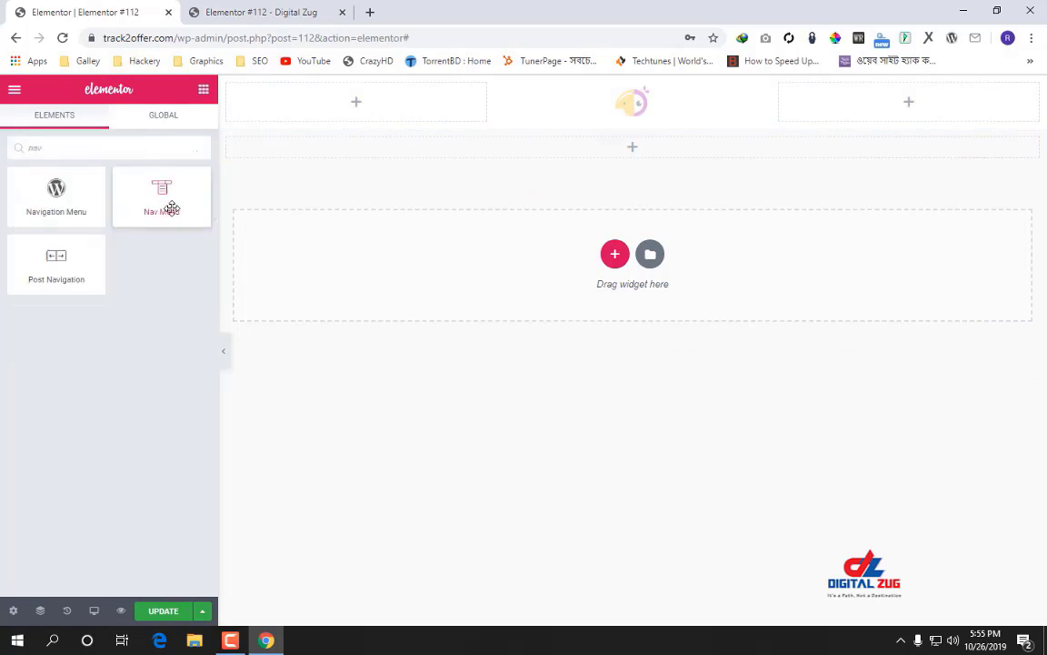
drag(156, 191, 646, 147)
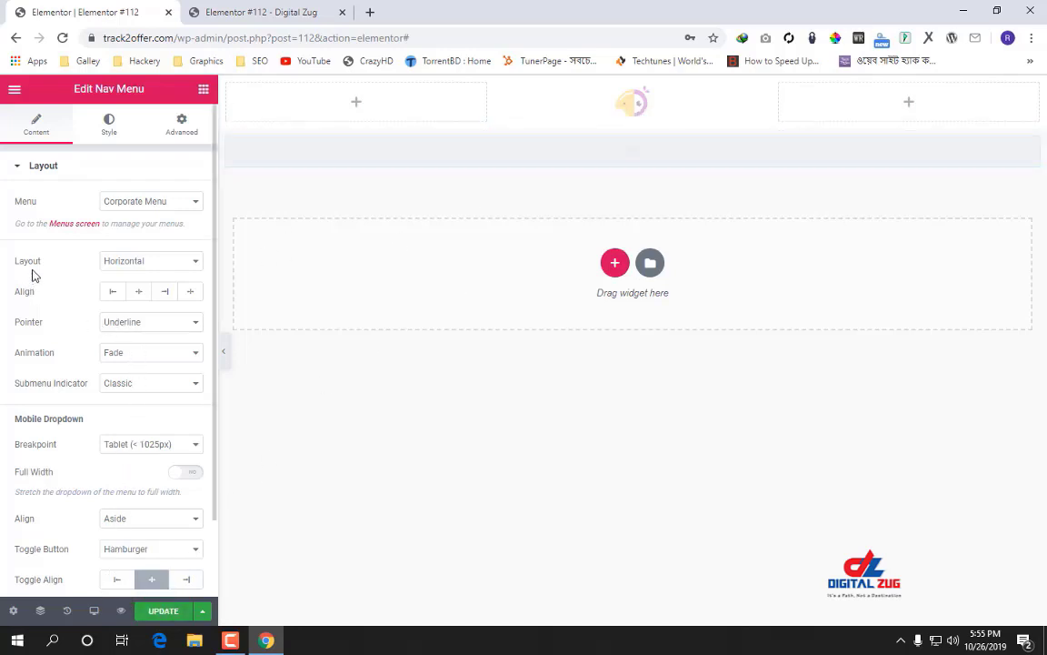
click(123, 203)
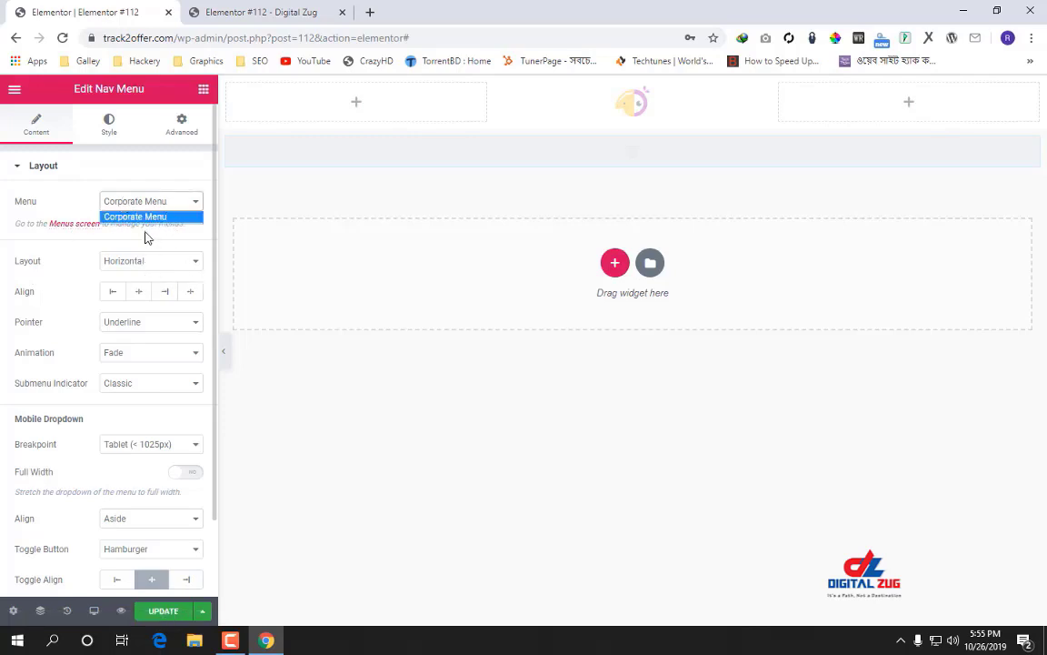
click(53, 239)
click(118, 261)
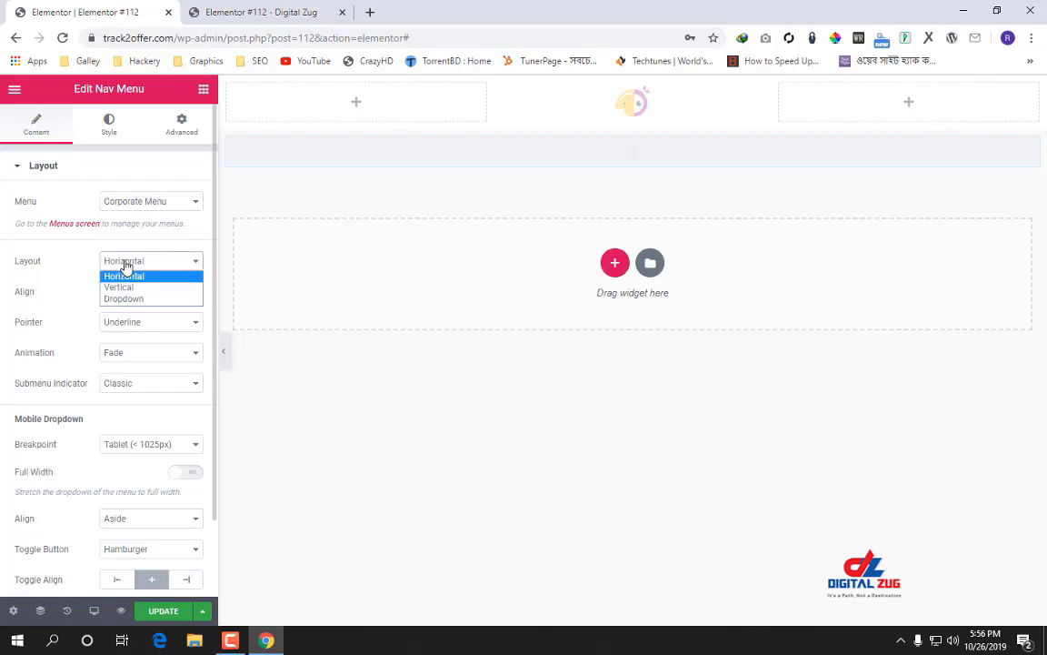
scroll(128, 451, down, 1)
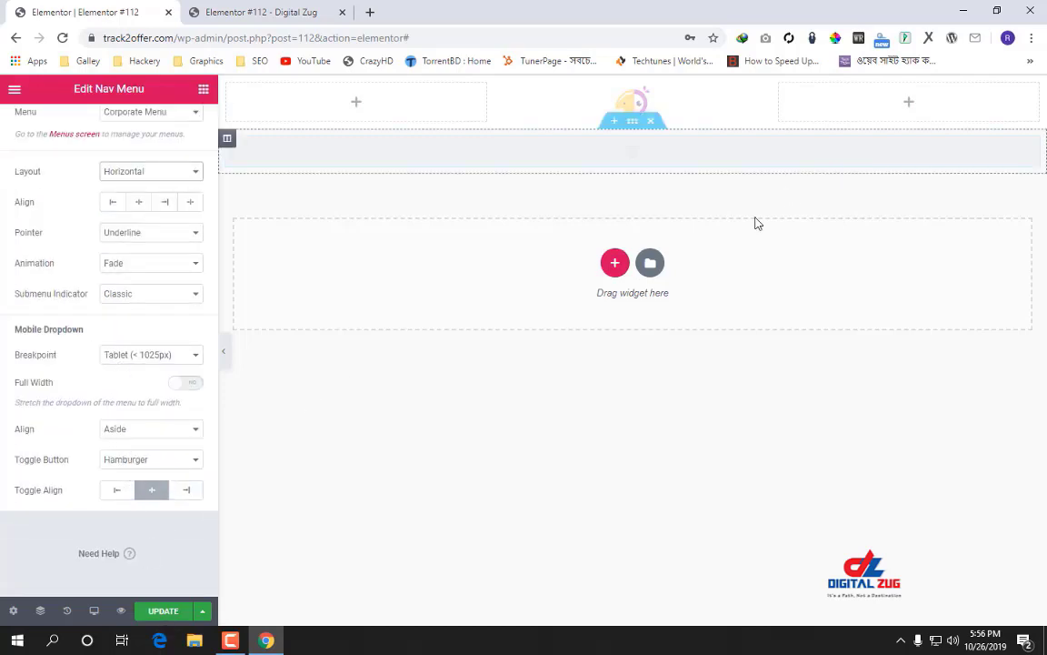
Reload the live page to check the navigation menu below the logo.
click(304, 11)
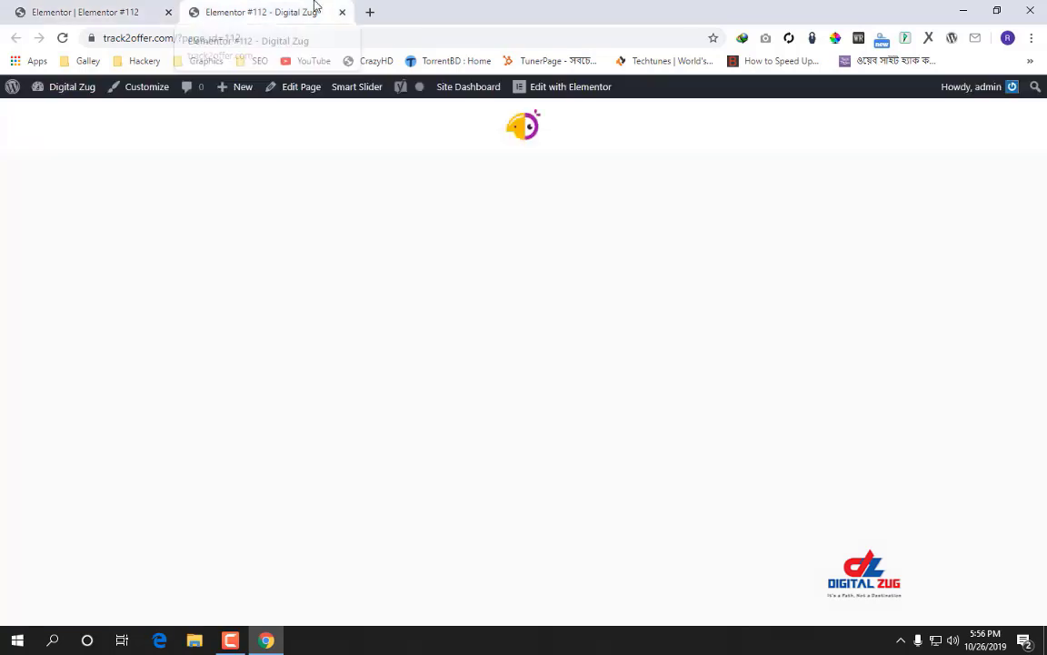
click(63, 38)
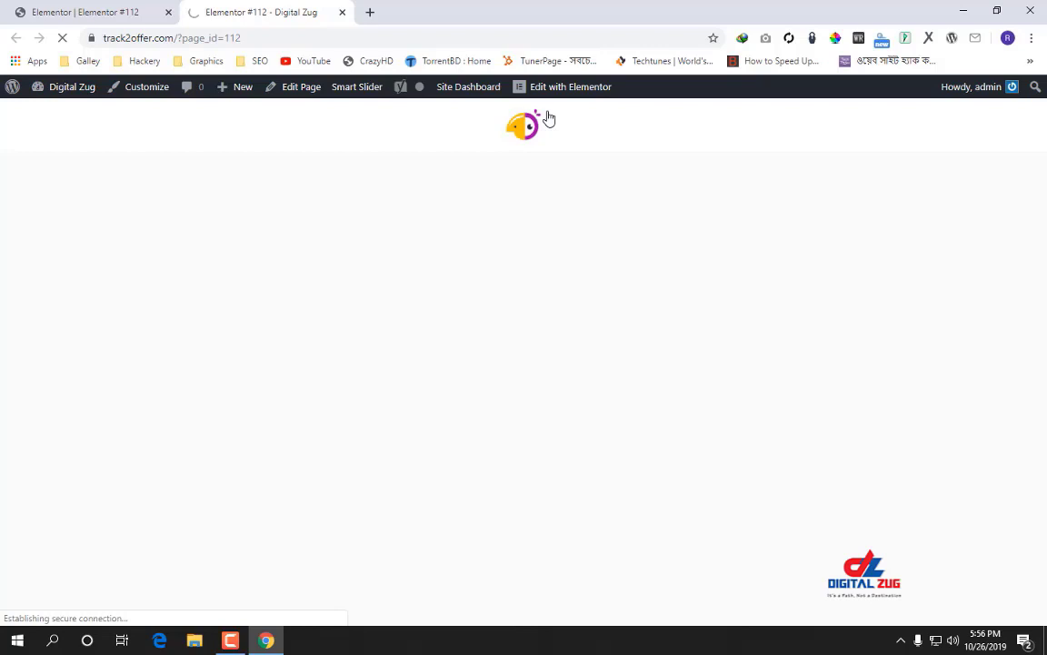
click(344, 457)
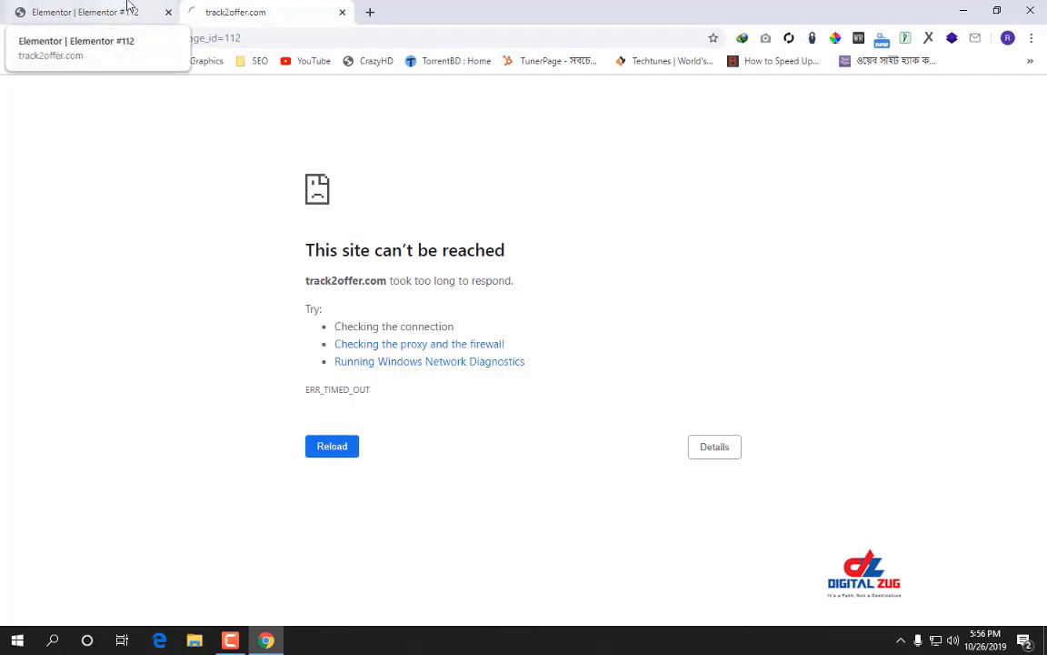
Update the page in the Elementor editor, check the live page's loading, and return to the Nav Menu settings.
click(128, 11)
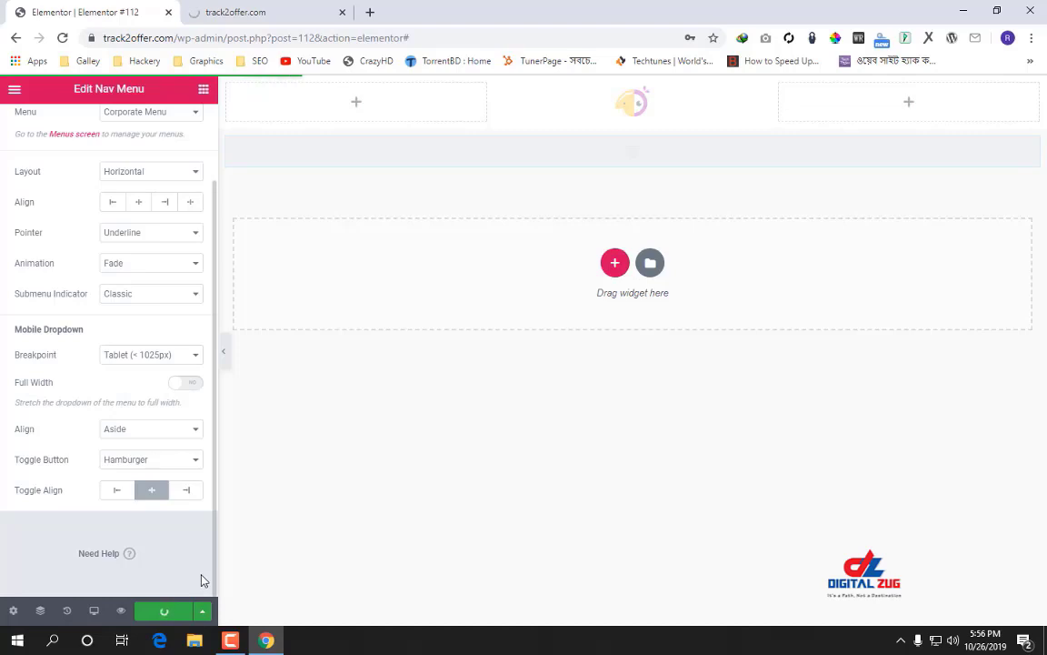
click(251, 11)
click(134, 10)
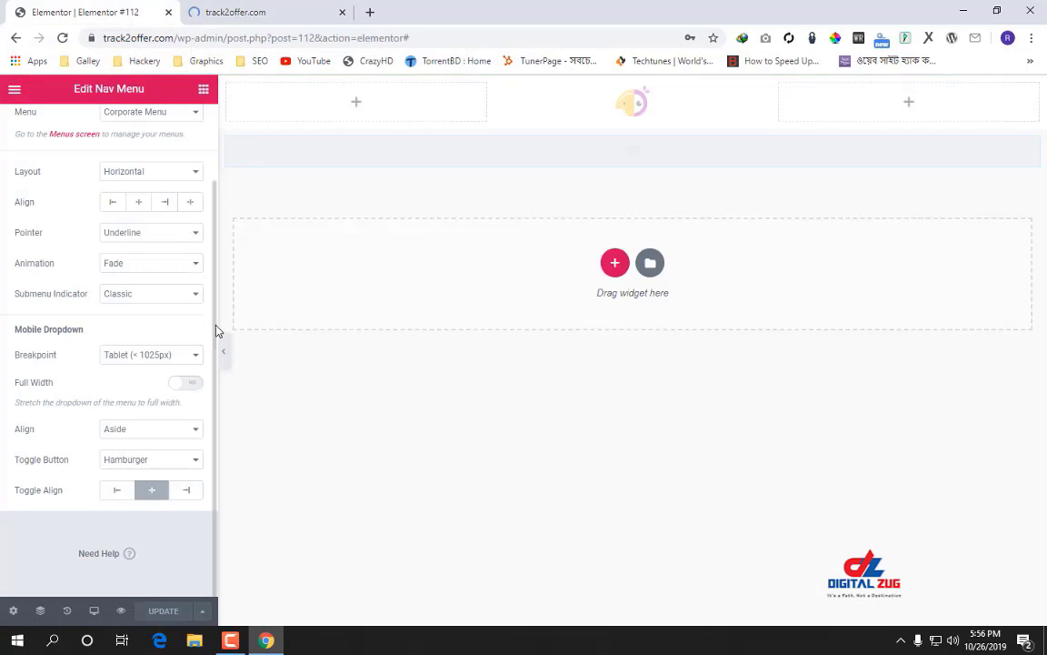
Reload the live page, check its navigation menu, and compare it with the Nav Menu settings in the Elementor editor.
click(229, 9)
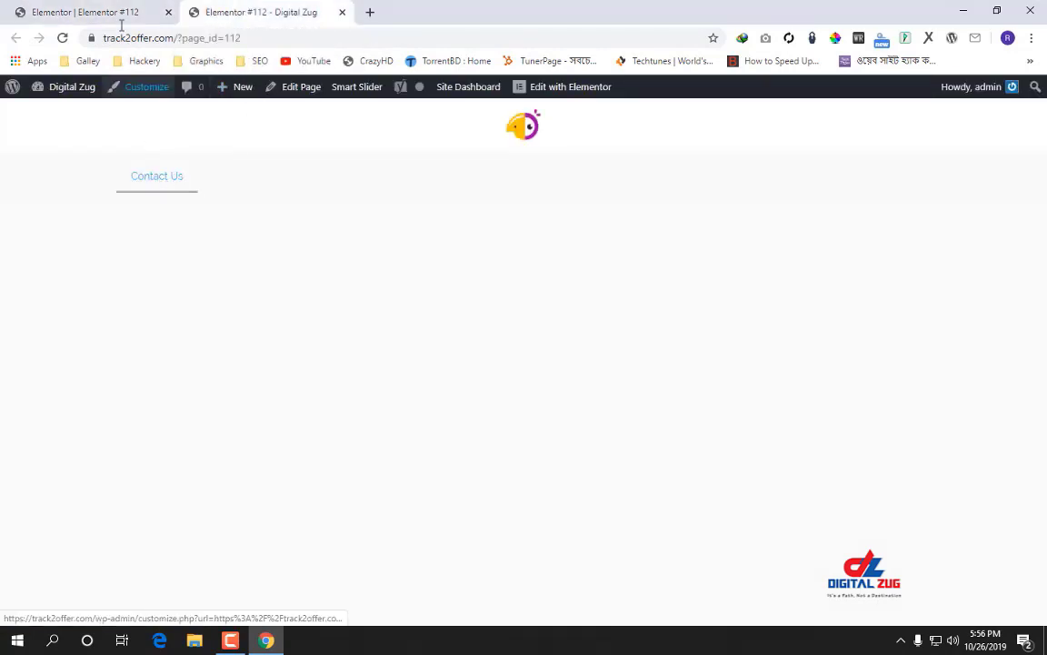
click(62, 38)
click(71, 12)
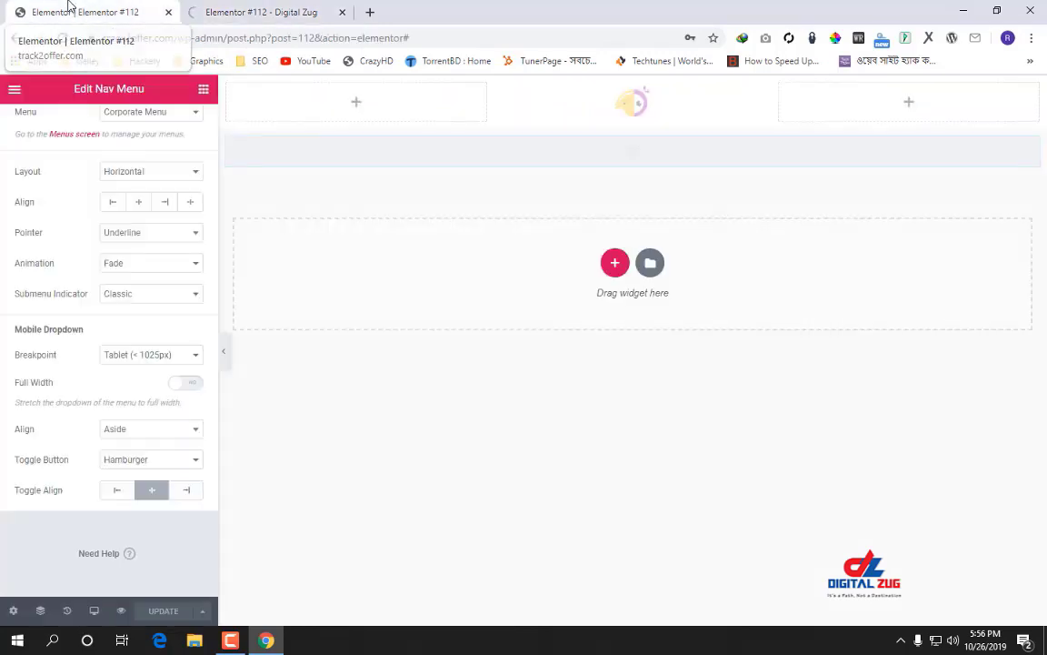
click(166, 201)
click(167, 203)
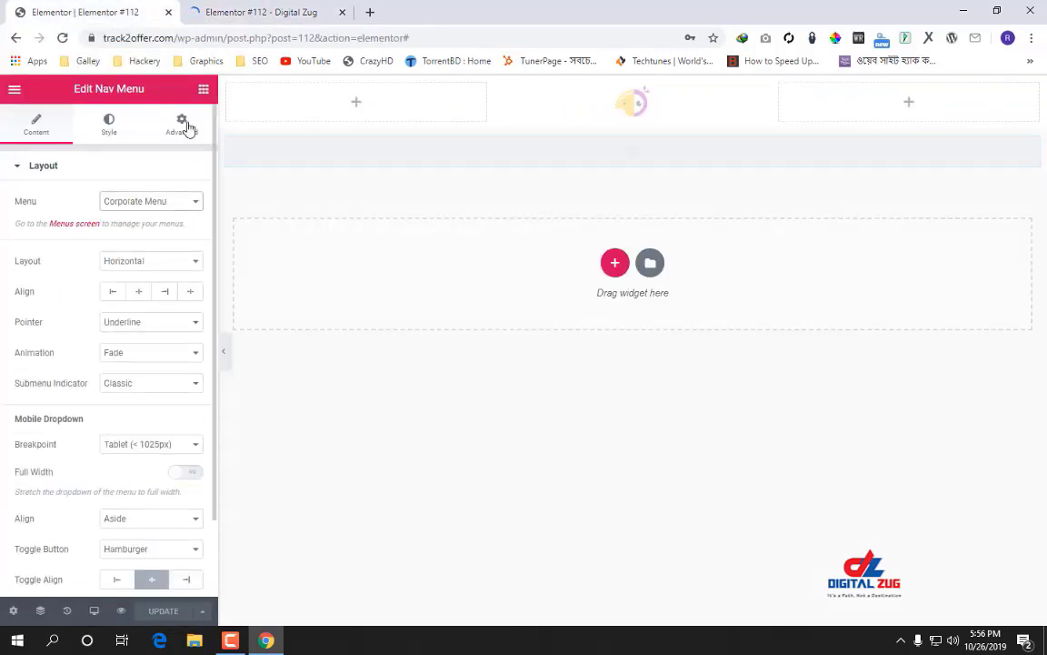
click(227, 9)
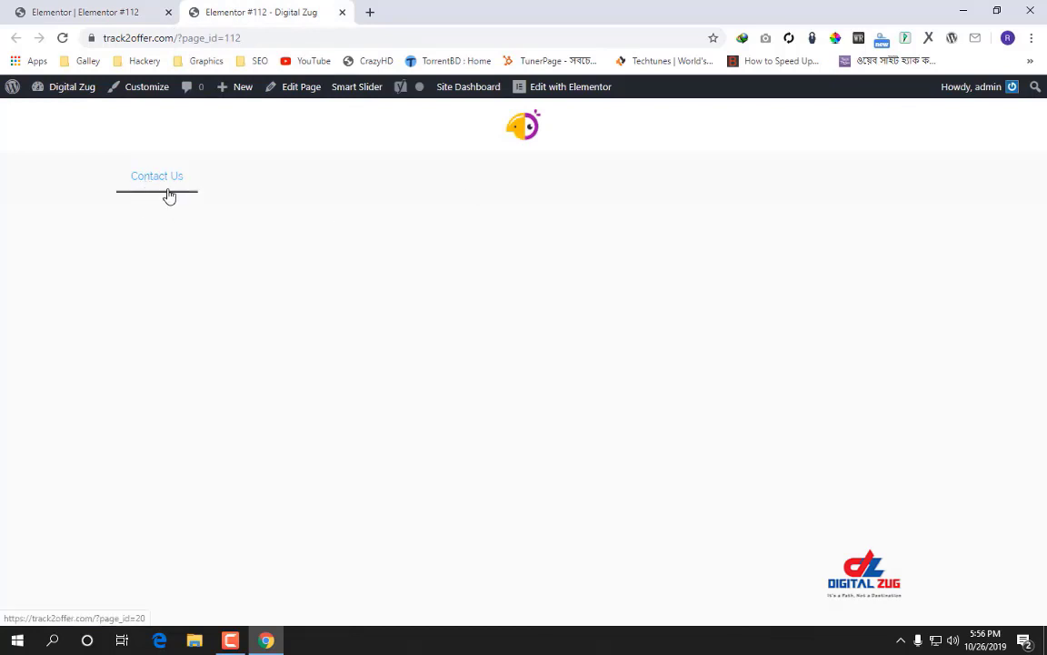
click(82, 9)
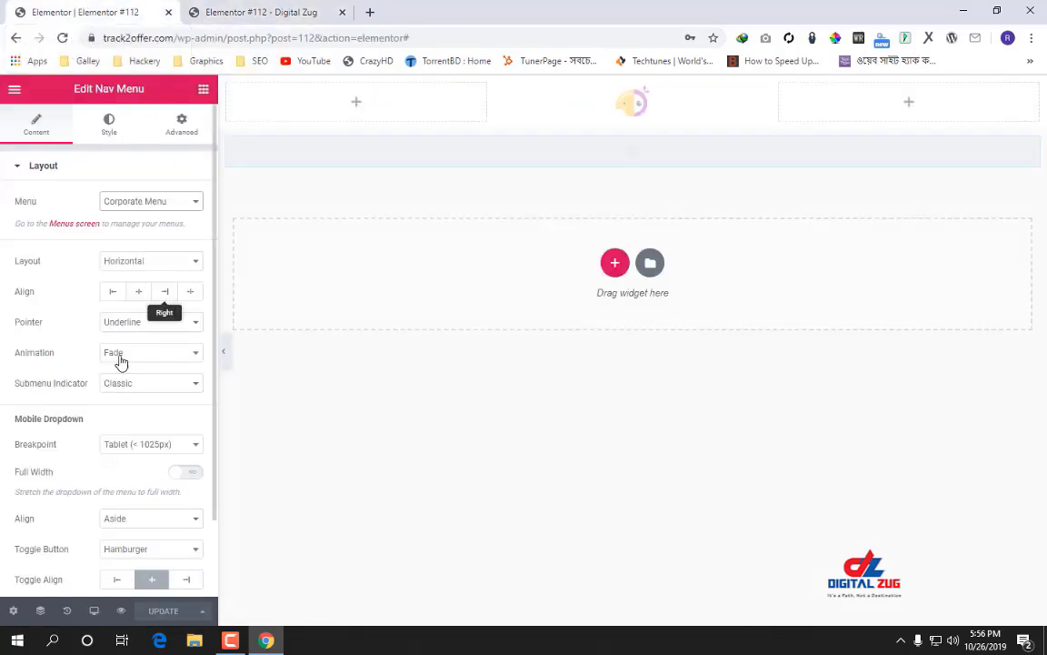
scroll(119, 362, down, 2)
scroll(111, 381, up, 2)
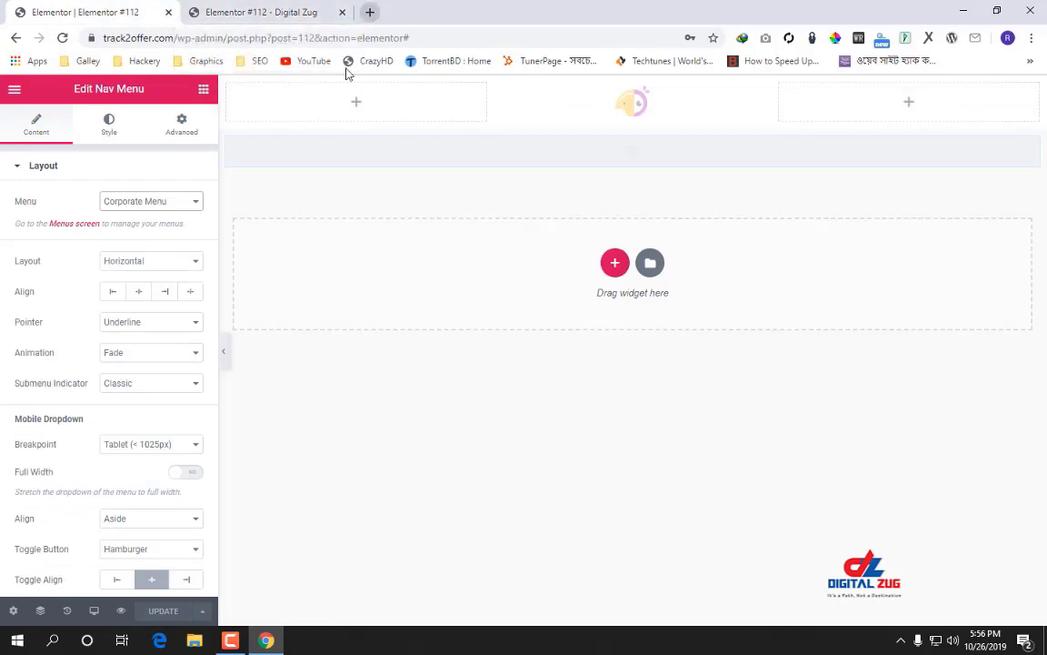
Open the WordPress admin at track2offer.com/wp-admin in a new browser tab.
click(373, 13)
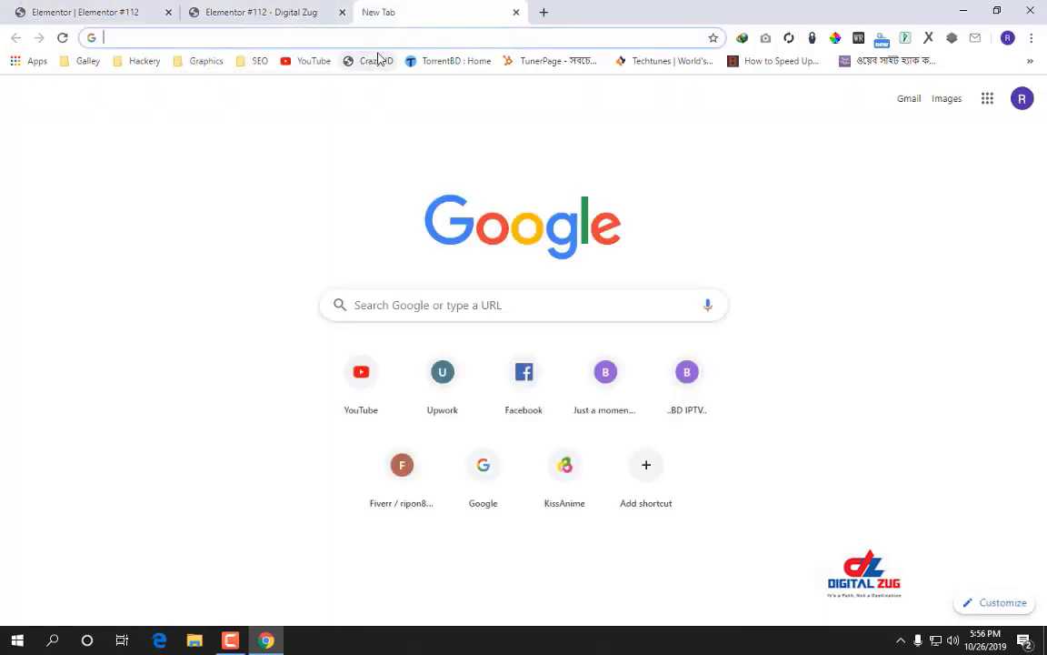
text(w)
key(BackSpace)
key(BackSpace)
text(tra)
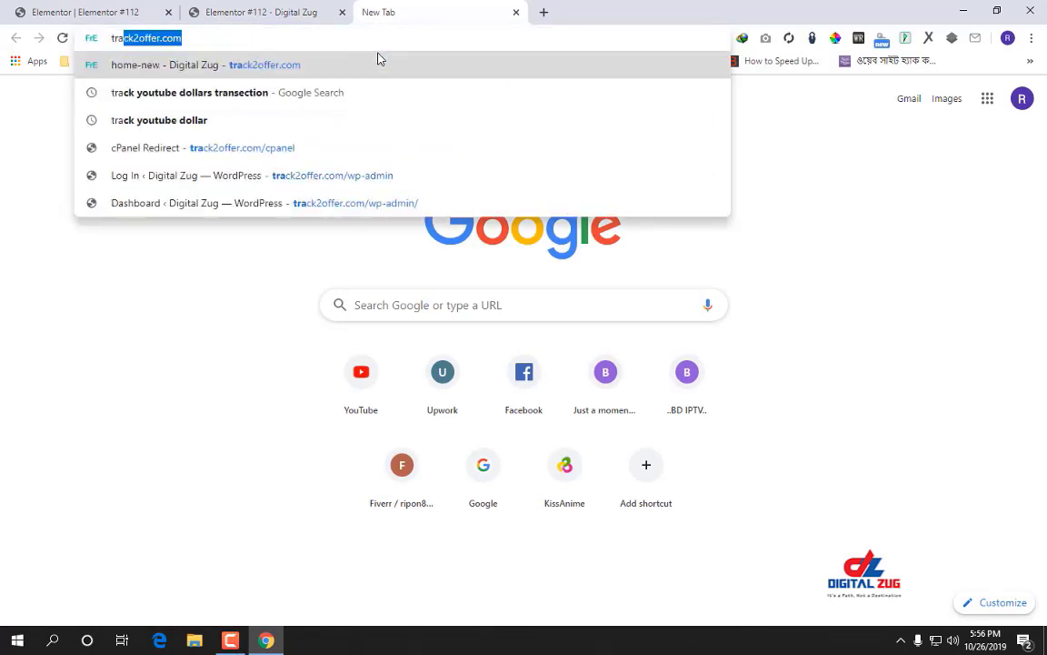
key(Right)
text(/wp)
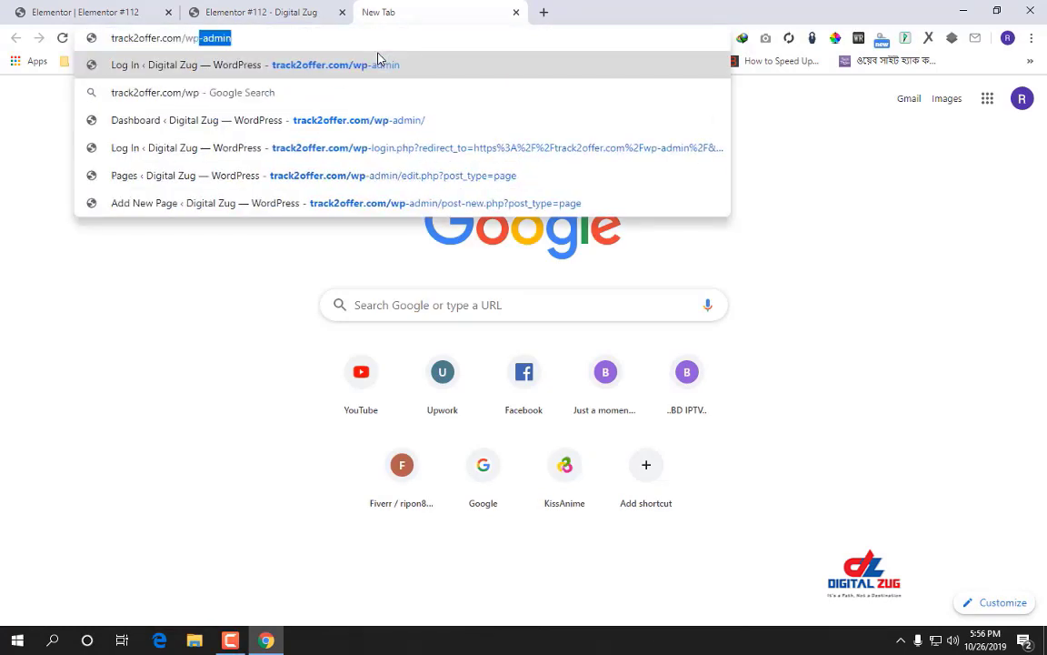
key(Return)
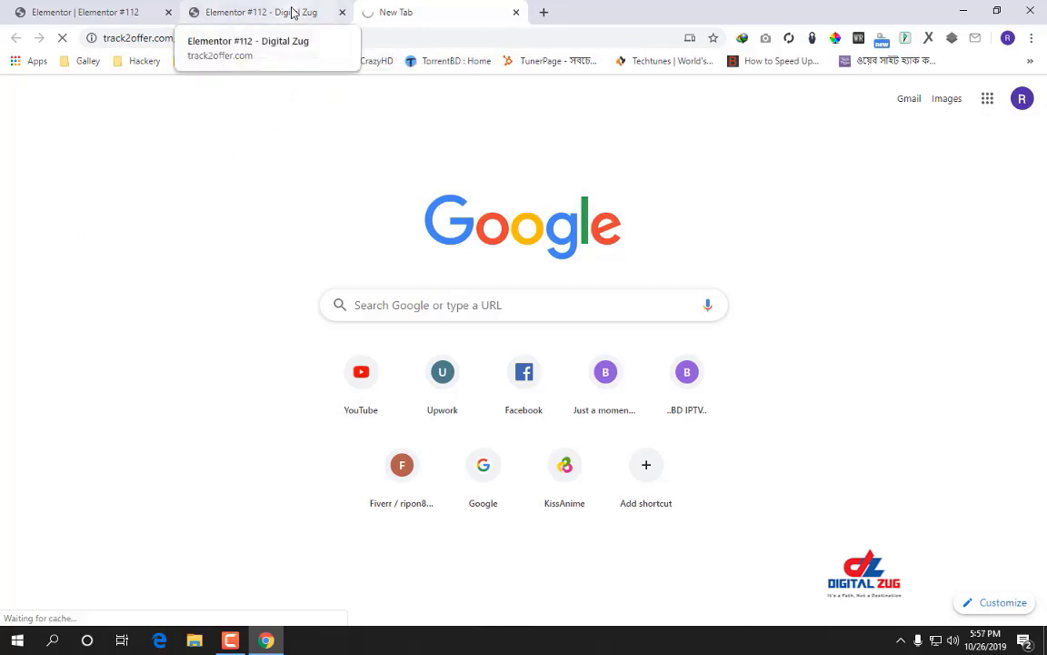
Reload the WordPress admin page until the dashboard loads, checking the live page's menu in between.
click(284, 9)
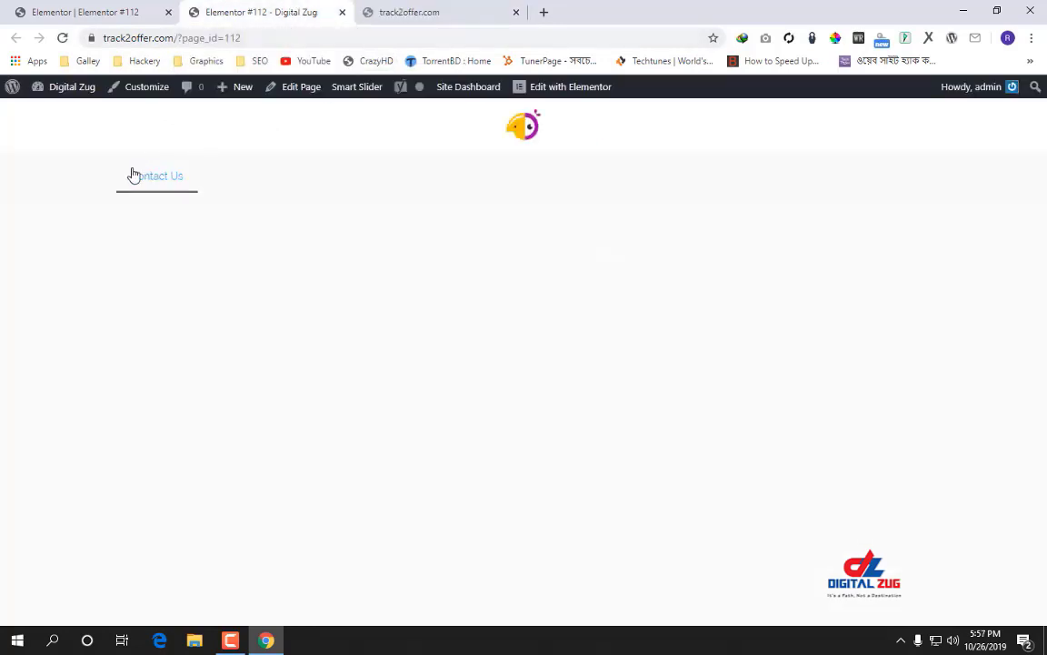
click(410, 4)
click(61, 37)
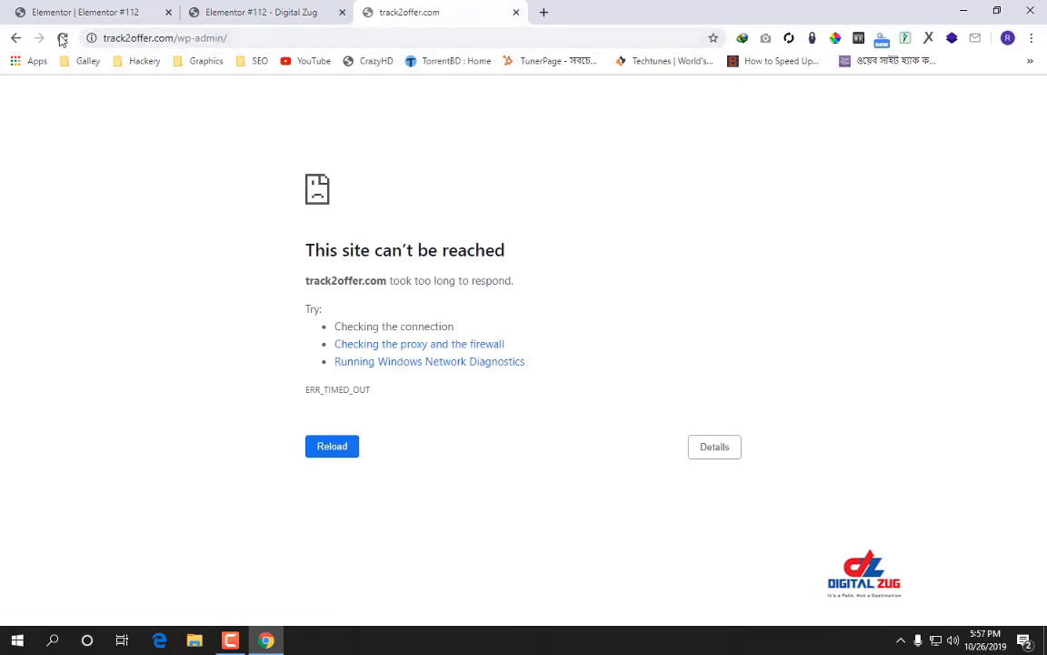
click(62, 38)
click(304, 10)
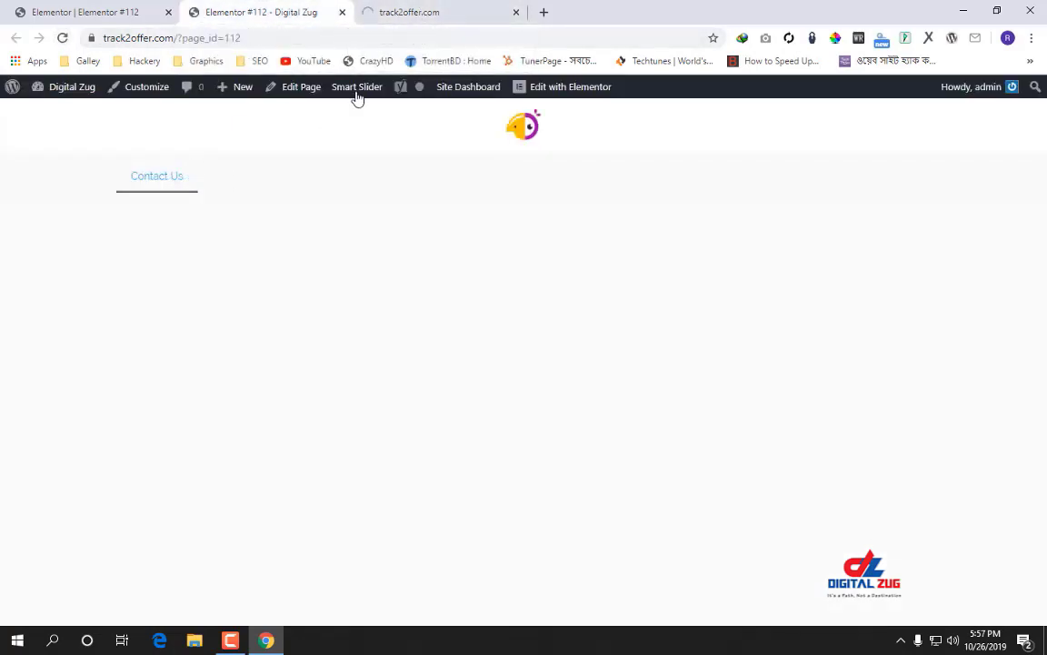
click(403, 12)
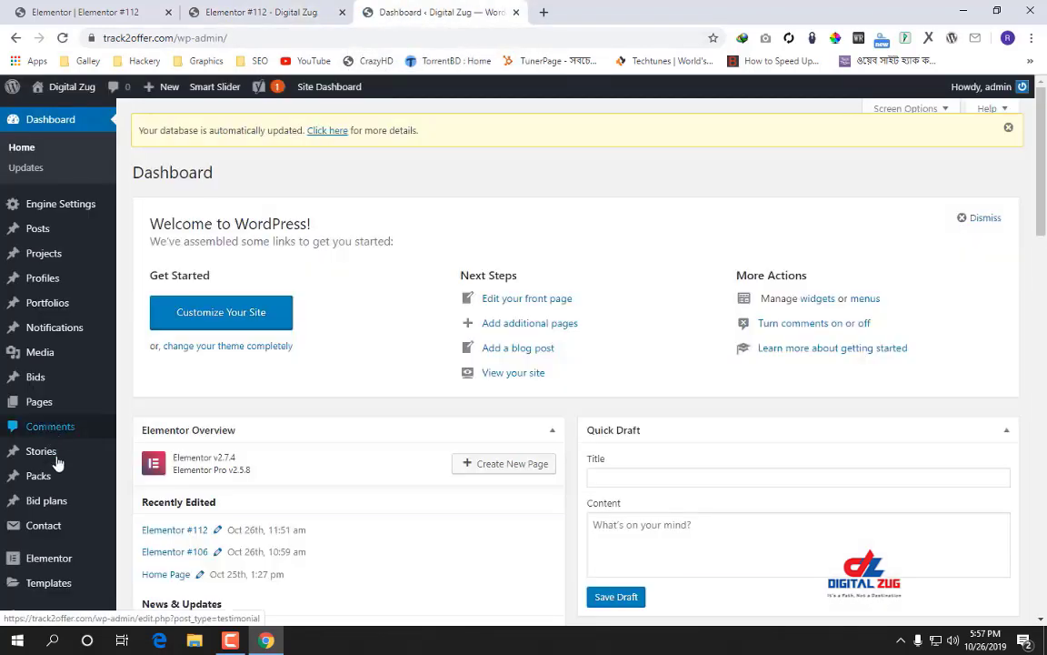
In the Corporate Menu's structure, move Home Page out from under Contact Us to the top level and save the menu.
scroll(56, 464, down, 4)
mouse_move(42, 429)
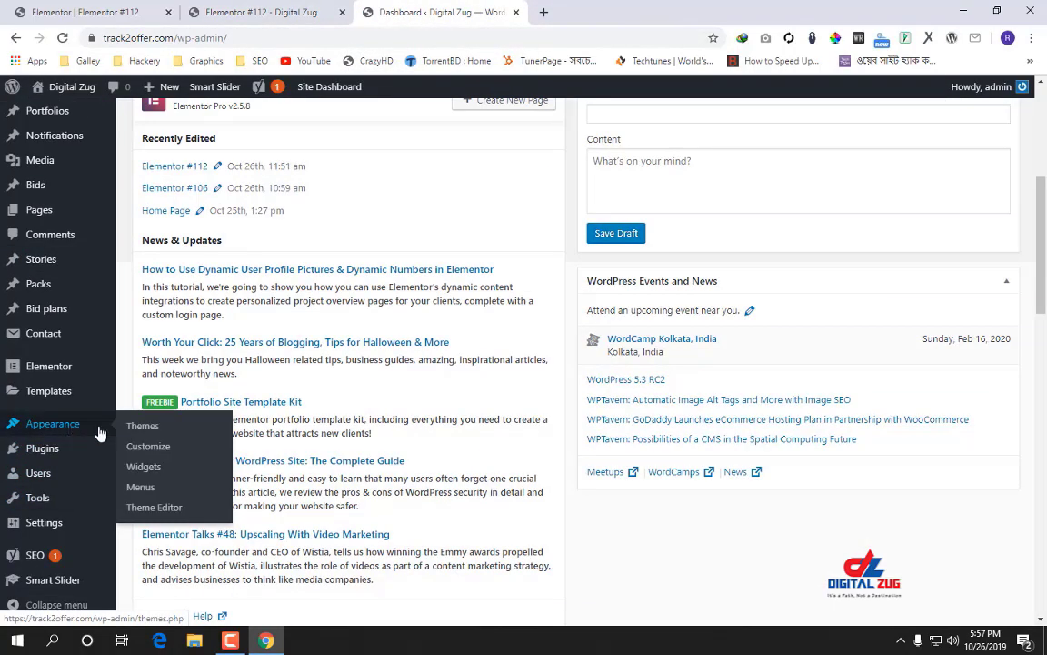
click(151, 490)
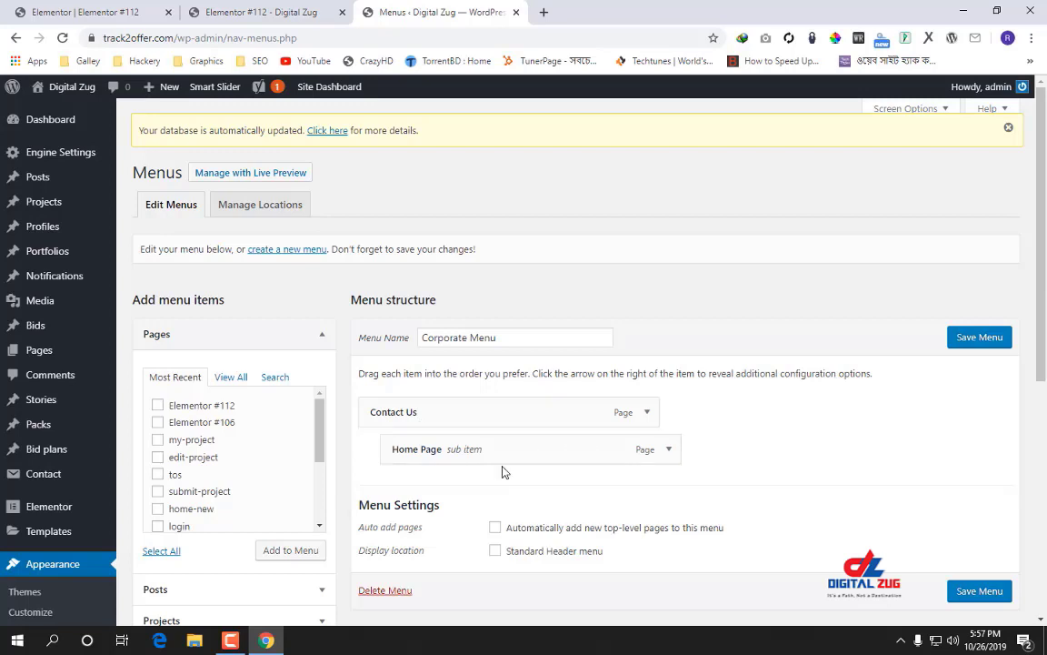
mouse_move(517, 447)
mouse_down()
mouse_move(479, 451)
mouse_move(509, 446)
mouse_up()
click(968, 343)
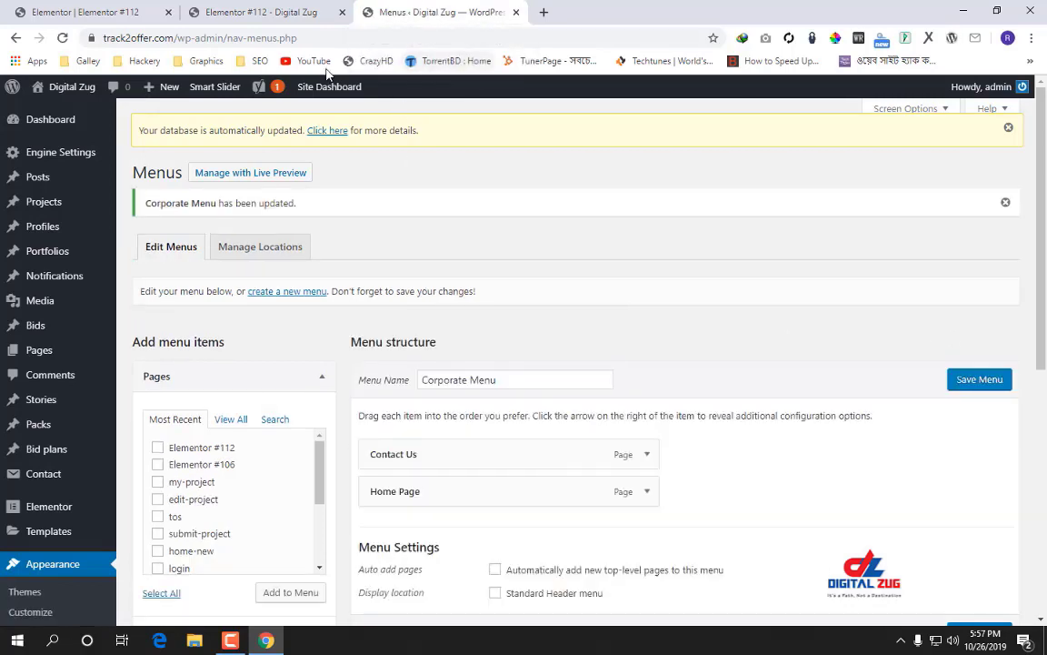
Reload the live page for the changed menu and return to the Nav Menu settings in the Elementor editor.
click(259, 13)
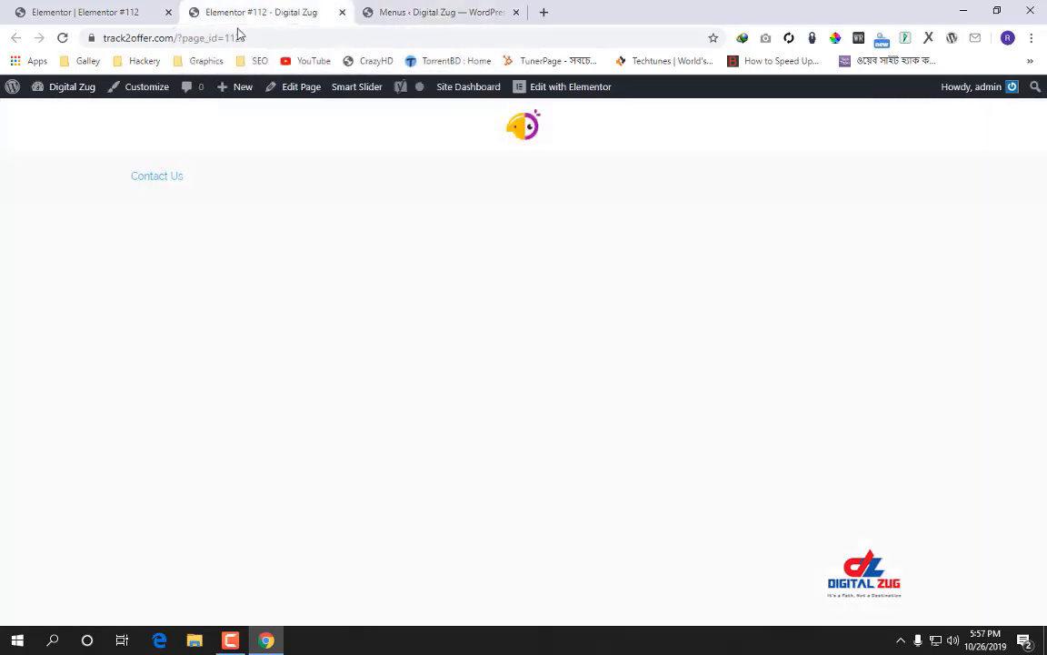
click(63, 38)
click(85, 11)
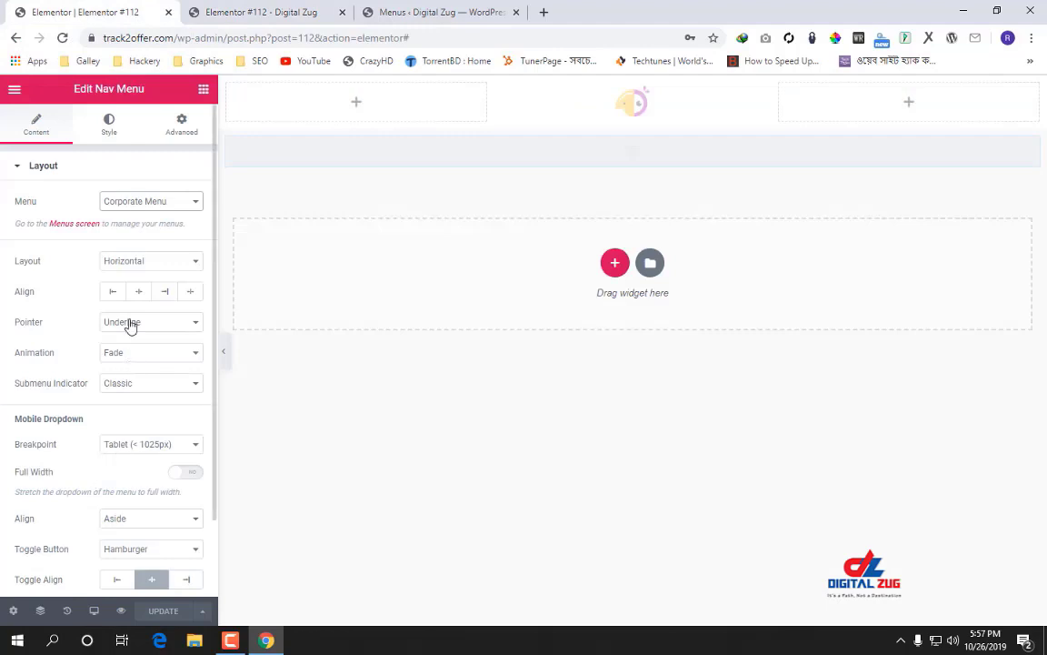
Examine the Nav Menu's layout, submenu indicator and mobile dropdown options without changing them.
click(115, 264)
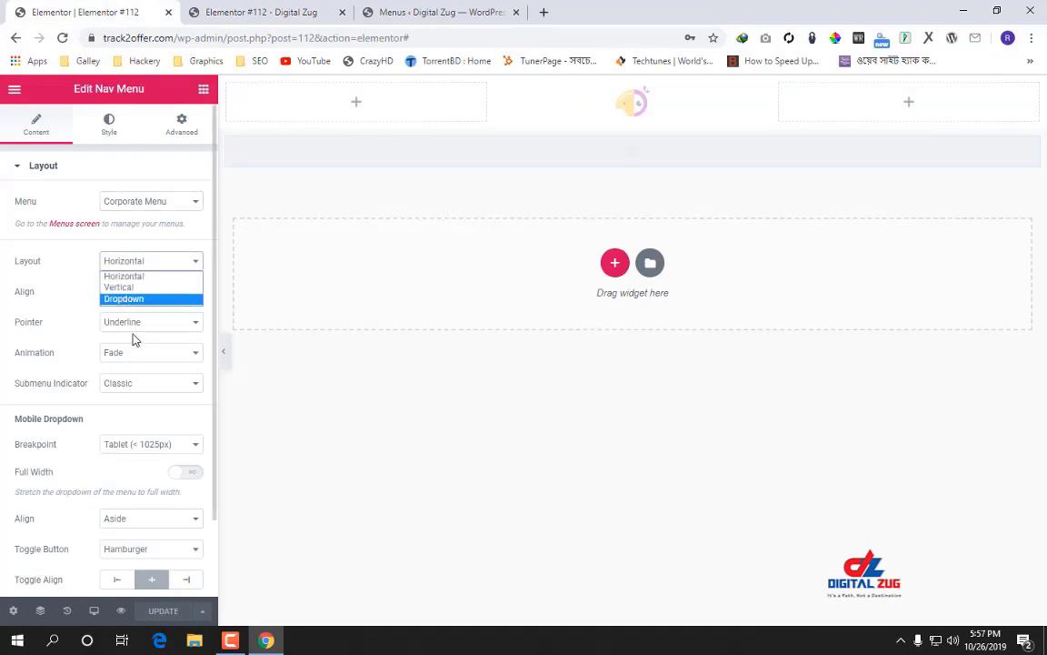
click(145, 386)
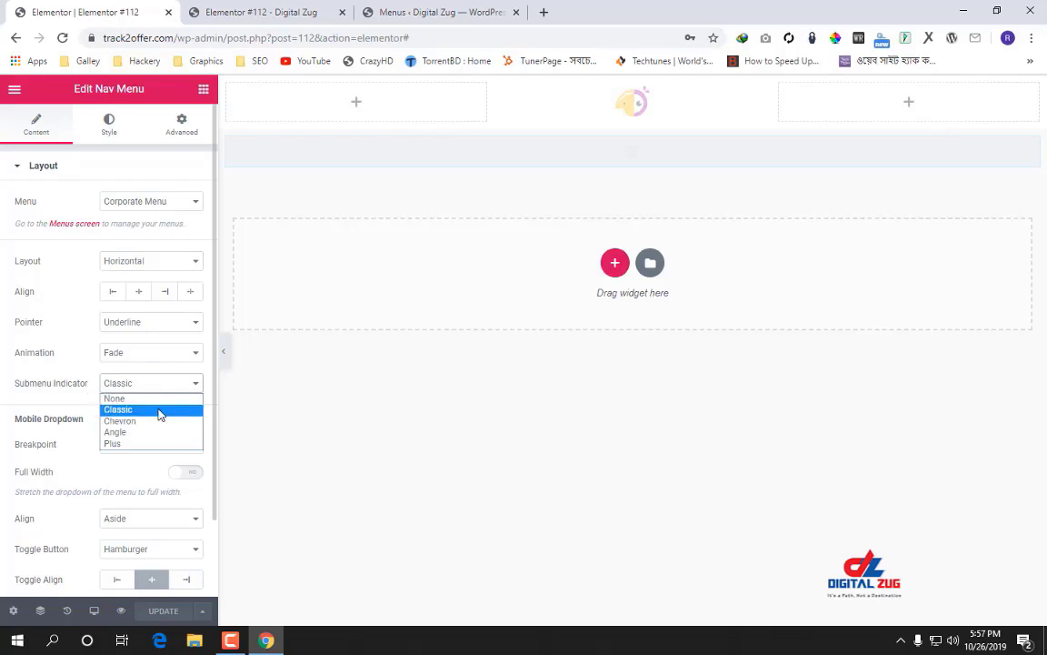
click(2, 436)
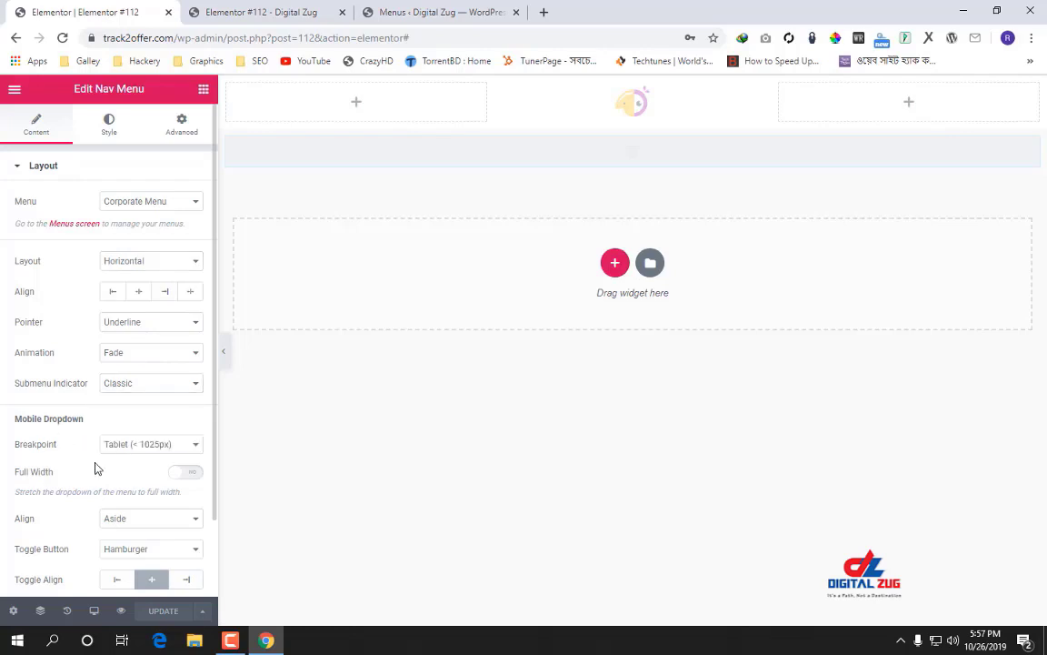
scroll(110, 468, down, 1)
click(166, 463)
click(168, 464)
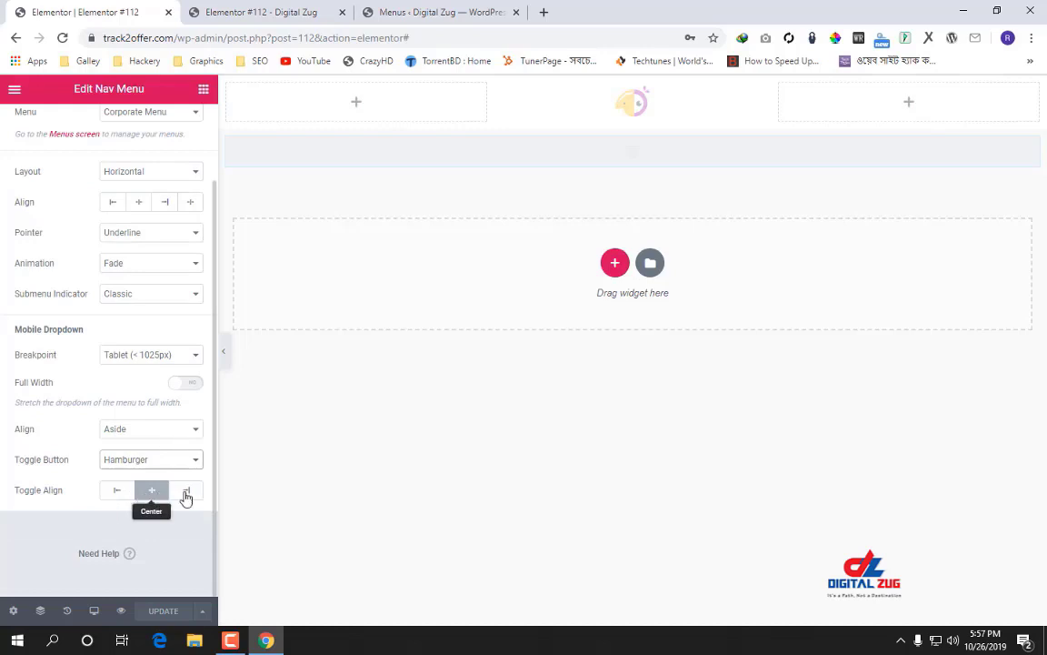
scroll(166, 367, up, 1)
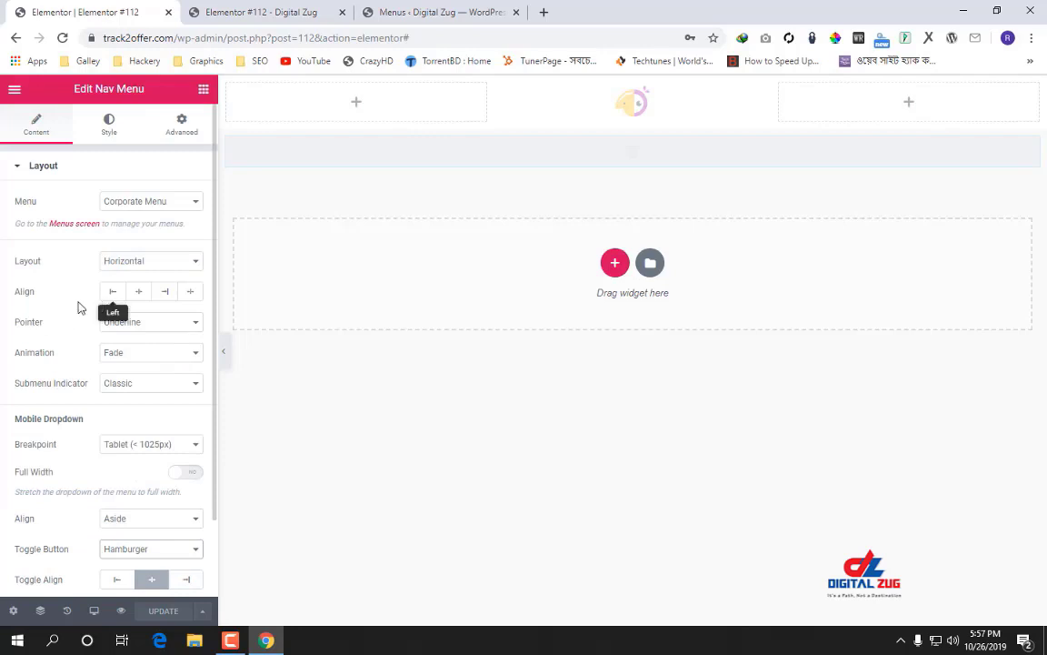
scroll(56, 441, down, 1)
scroll(112, 439, up, 1)
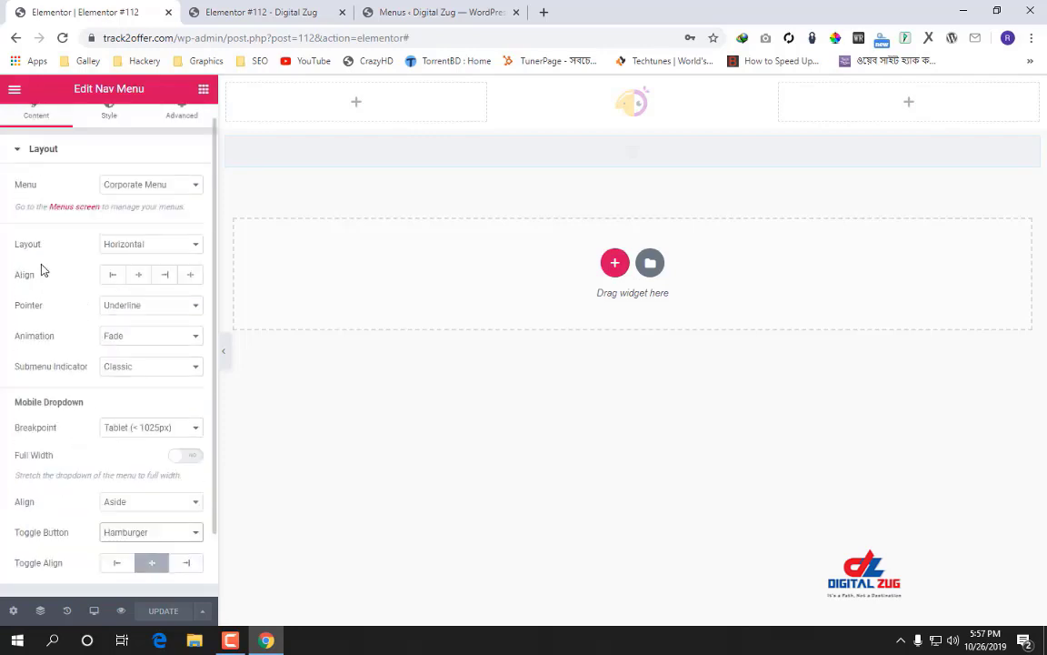
Align the Nav Menu to the center and update the page, checking the menu's position on the reloaded live page.
click(142, 276)
click(166, 615)
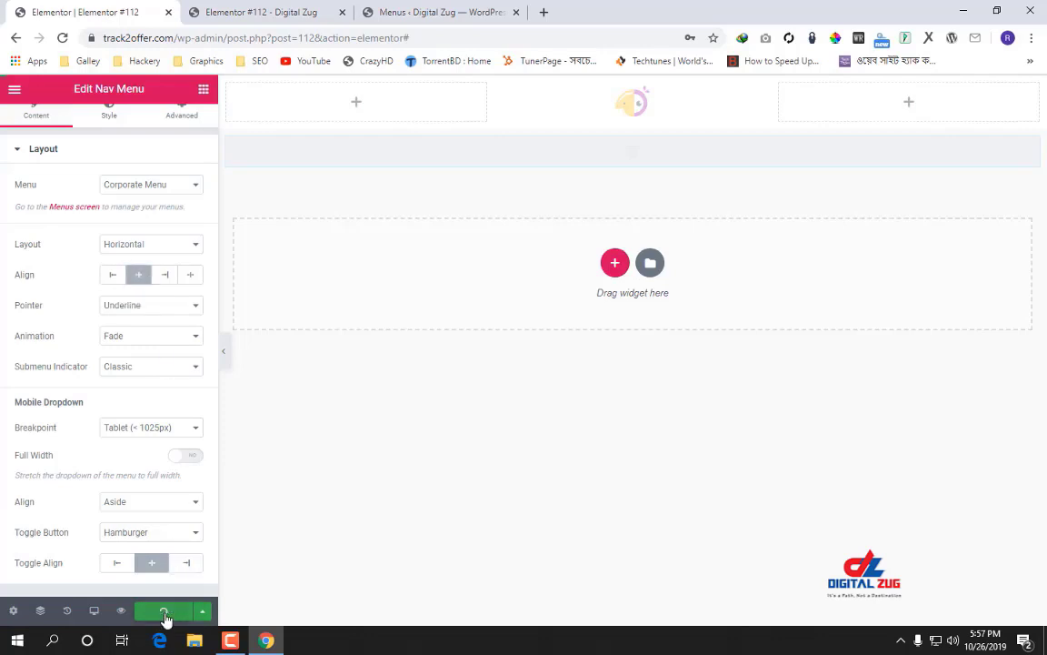
click(284, 11)
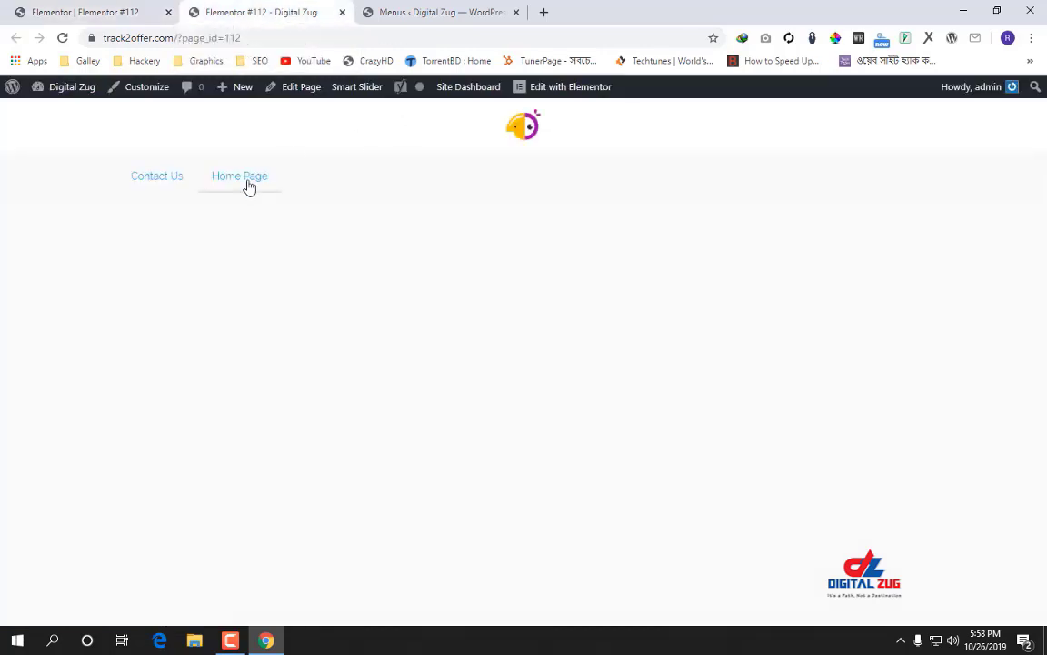
click(63, 38)
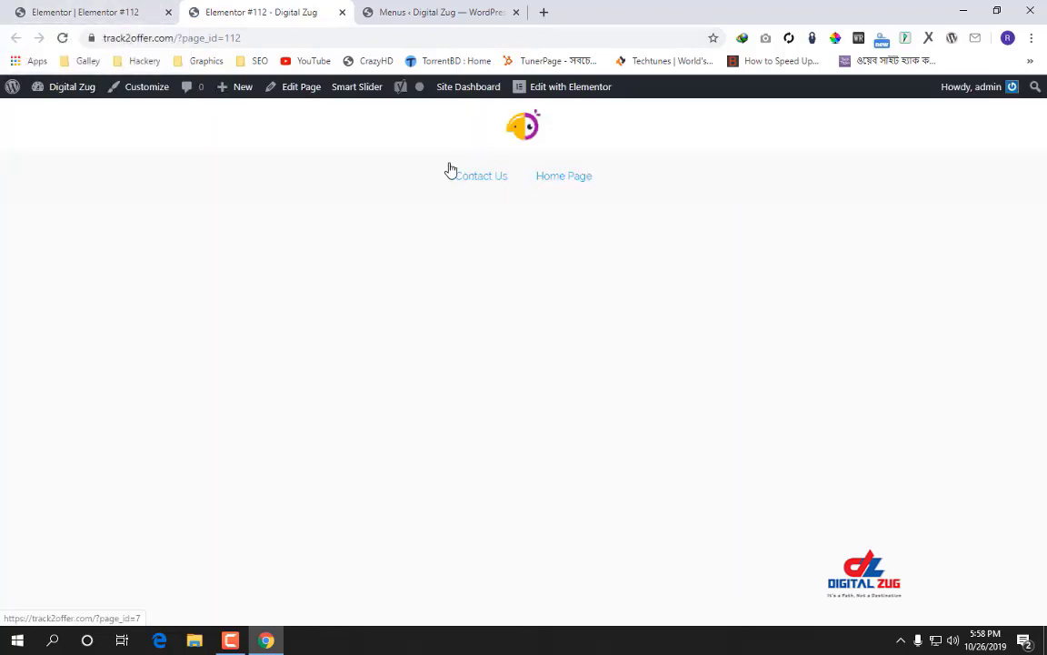
click(43, 14)
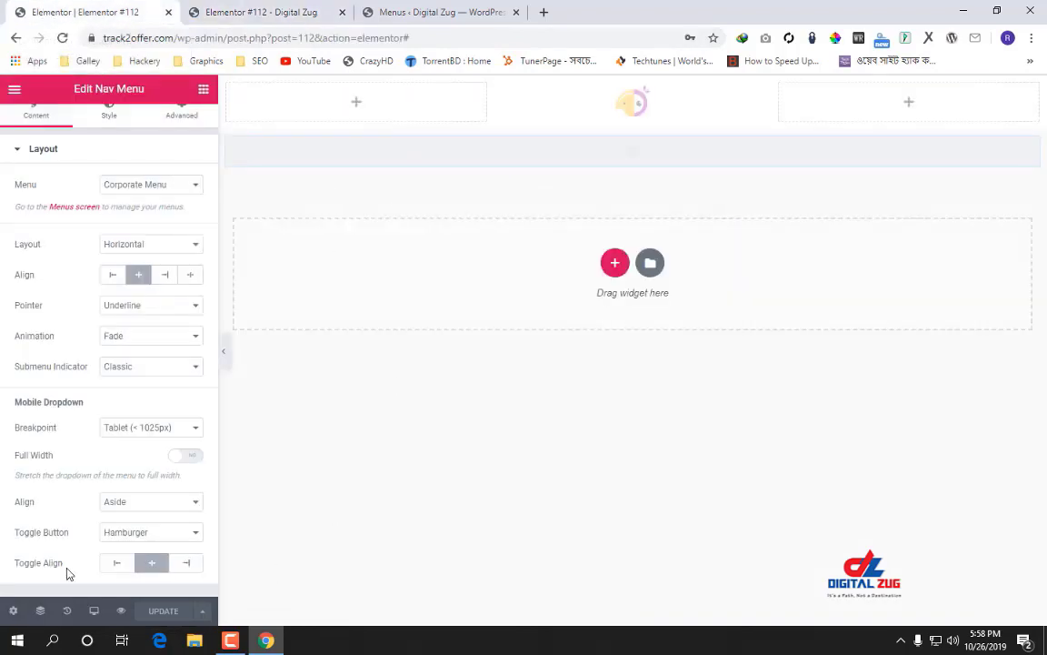
click(301, 14)
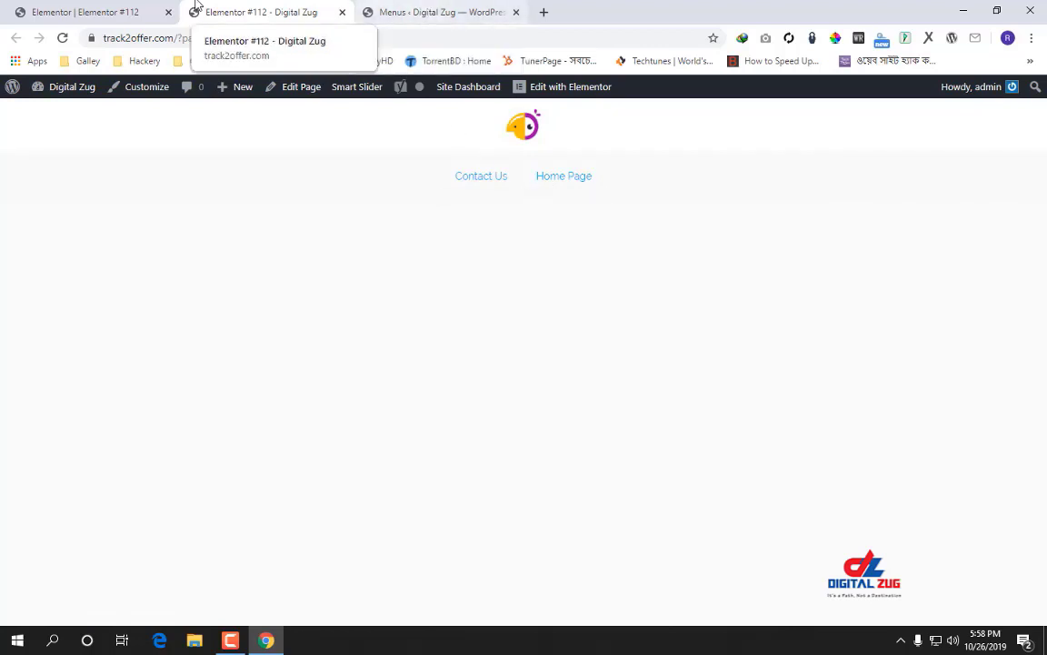
click(102, 7)
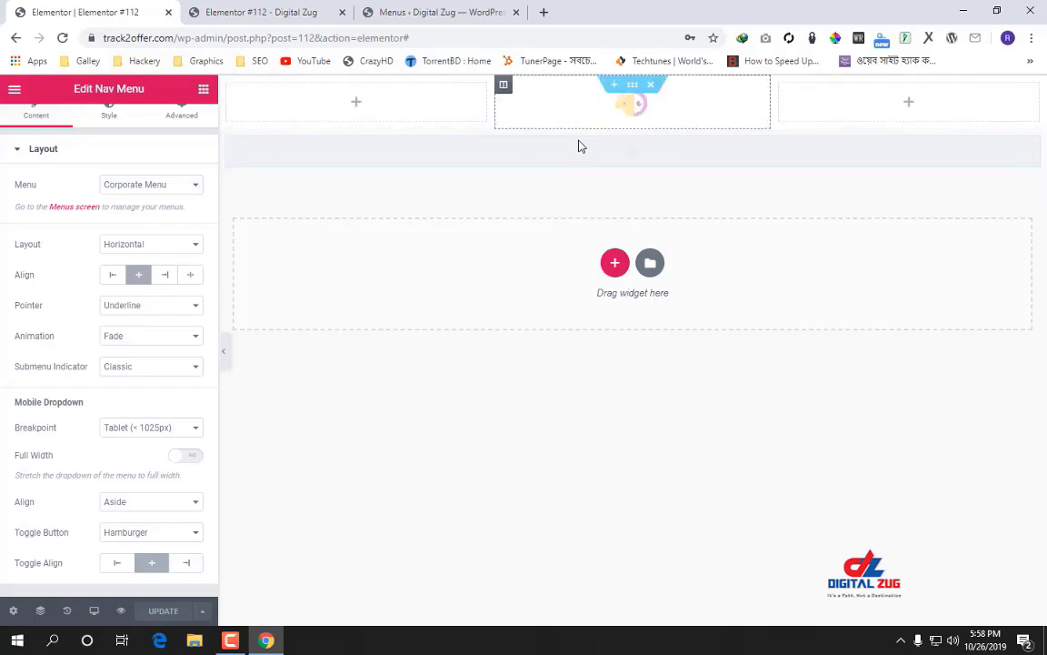
Find the Text Editor widget and place it in the empty header column to the right of the logo.
click(905, 104)
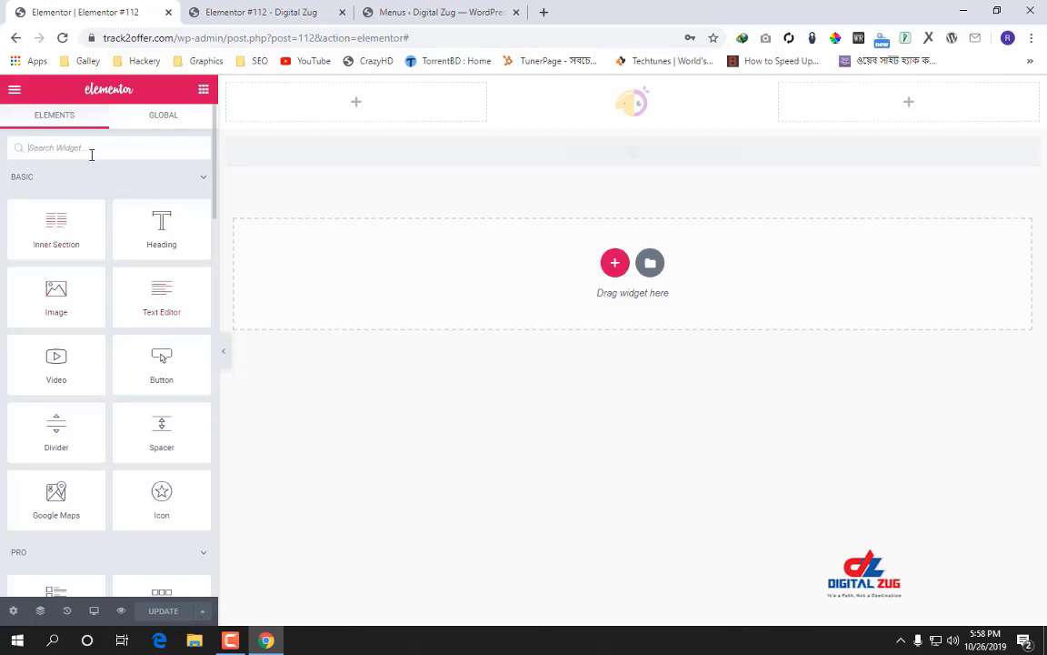
text(col)
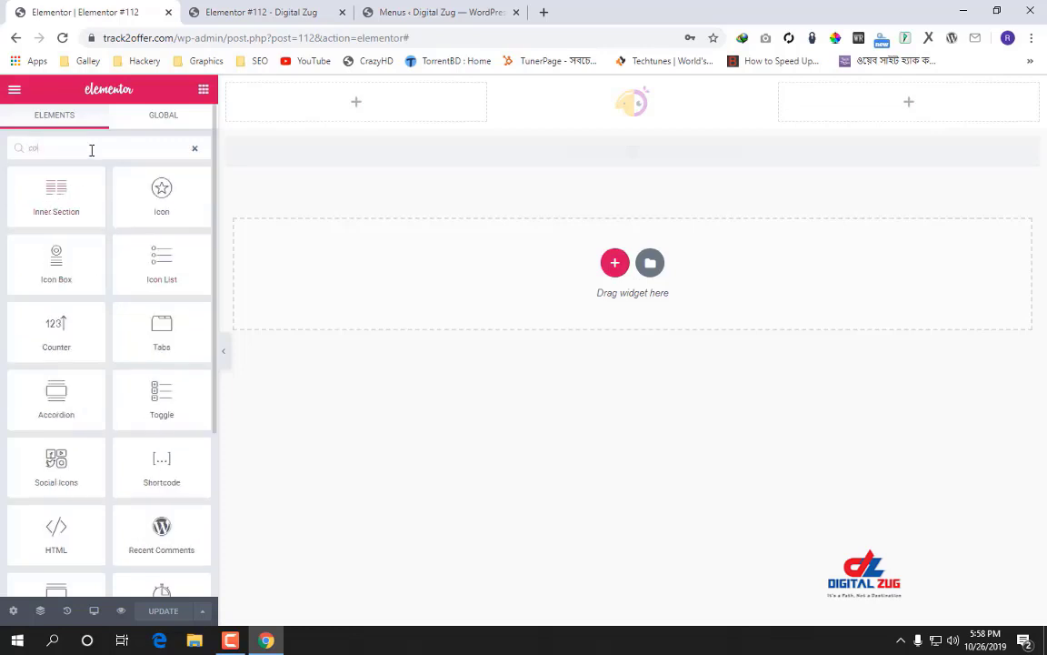
key(BackSpace)
key(BackSpace)
key(BackSpace)
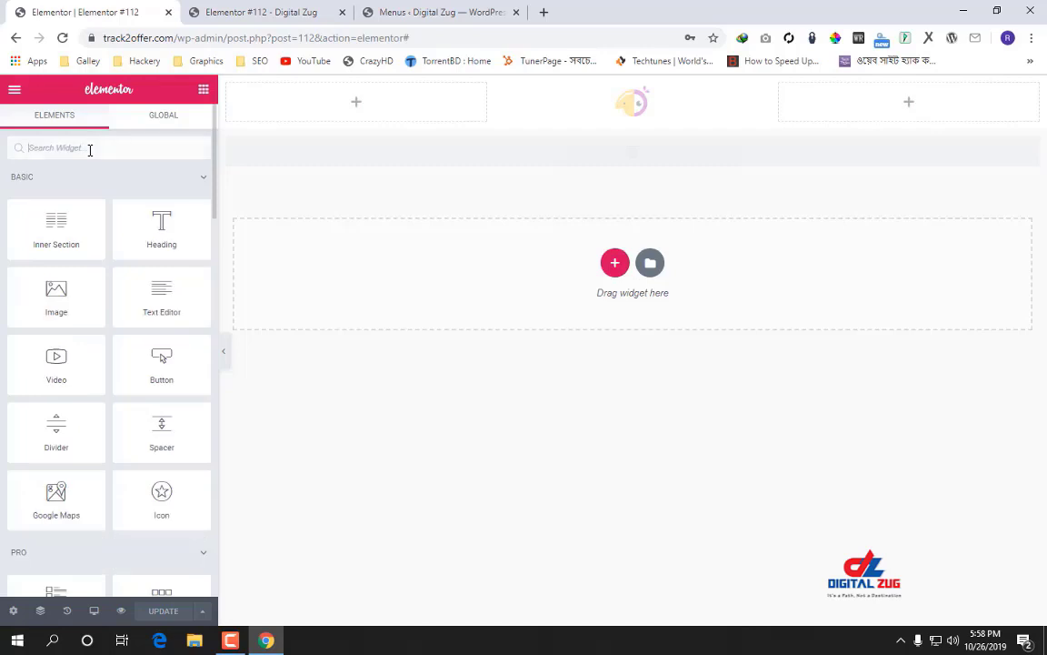
text(tit)
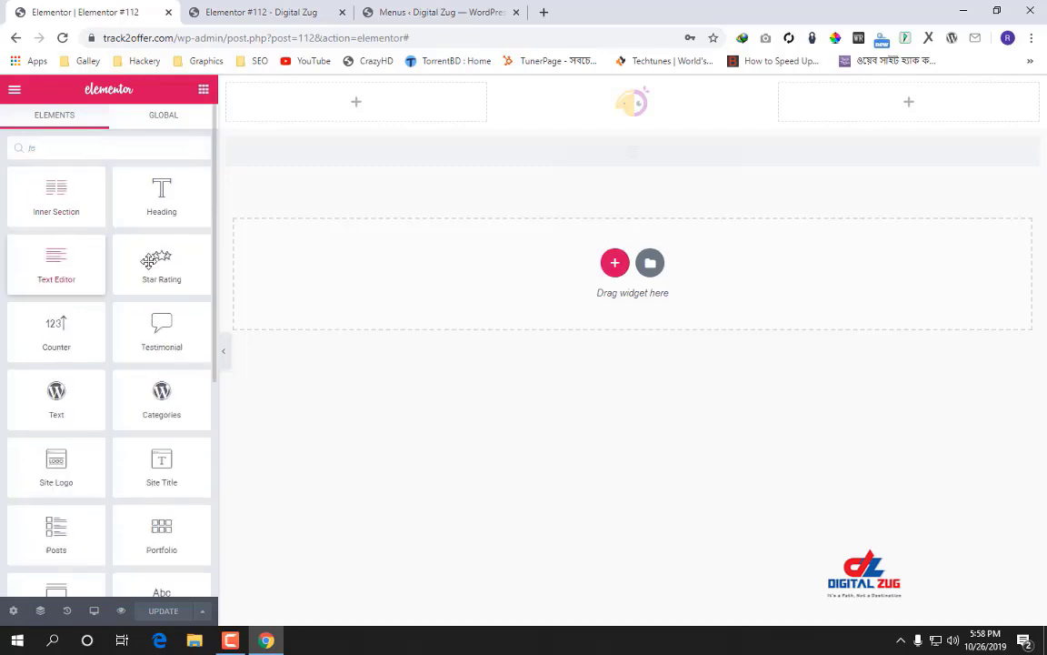
drag(56, 264, 888, 102)
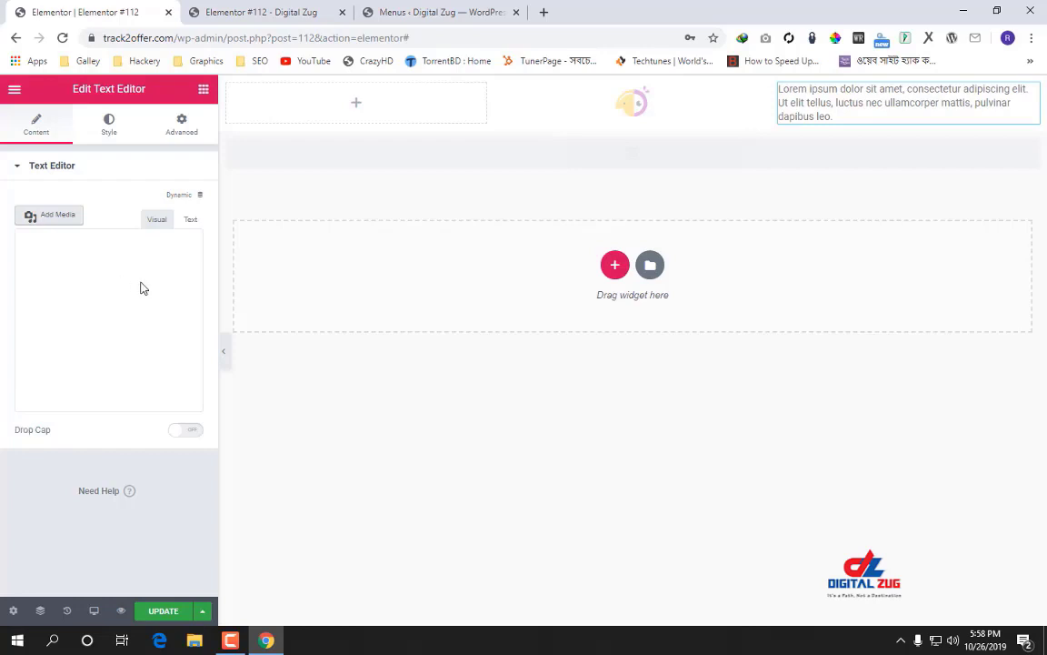
Replace the Text Editor's placeholder paragraph with "Call us @" followed by the contact phone number.
click(189, 221)
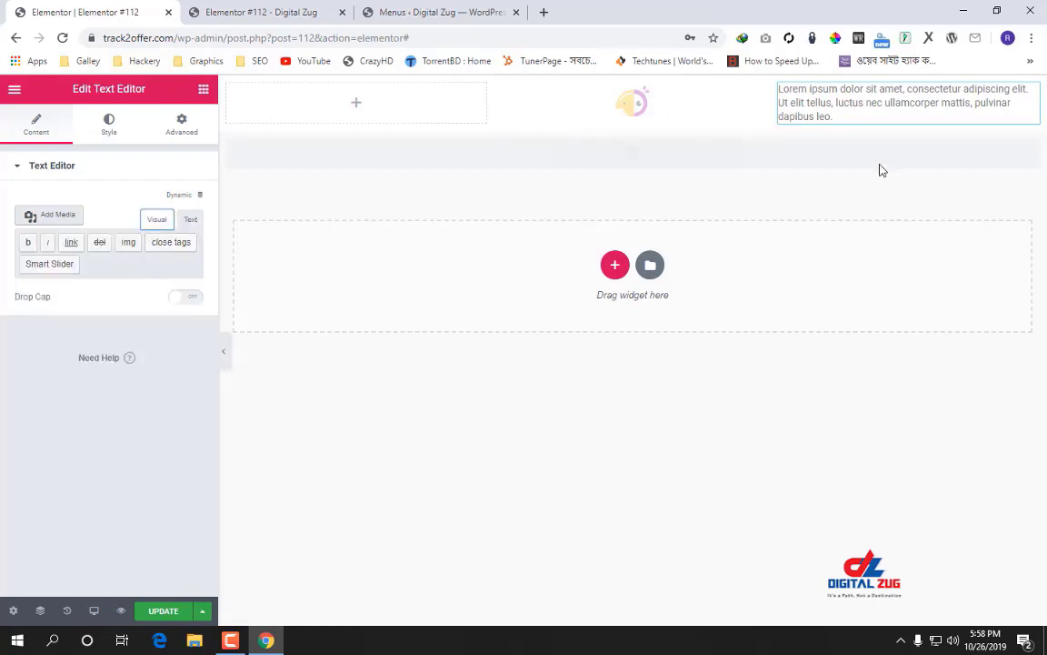
click(865, 118)
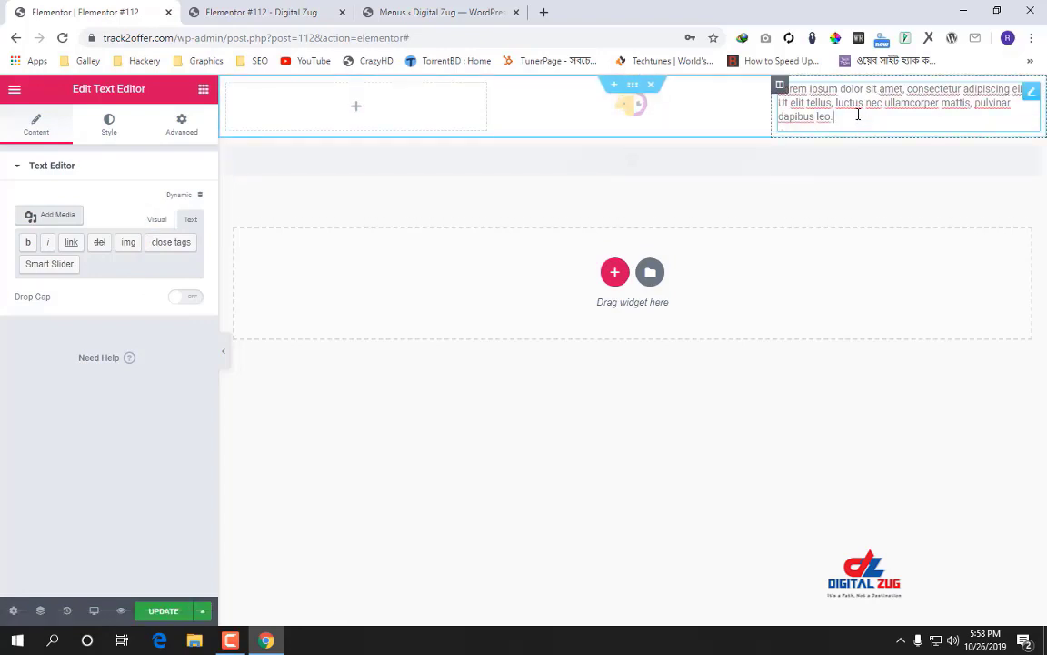
triple_click(857, 115)
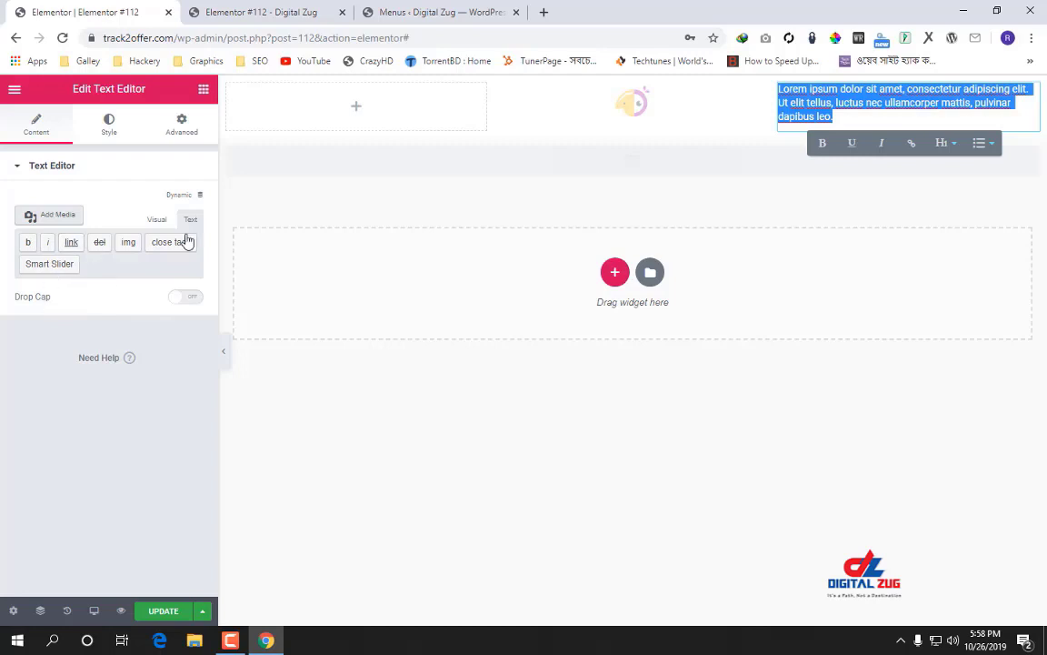
click(154, 219)
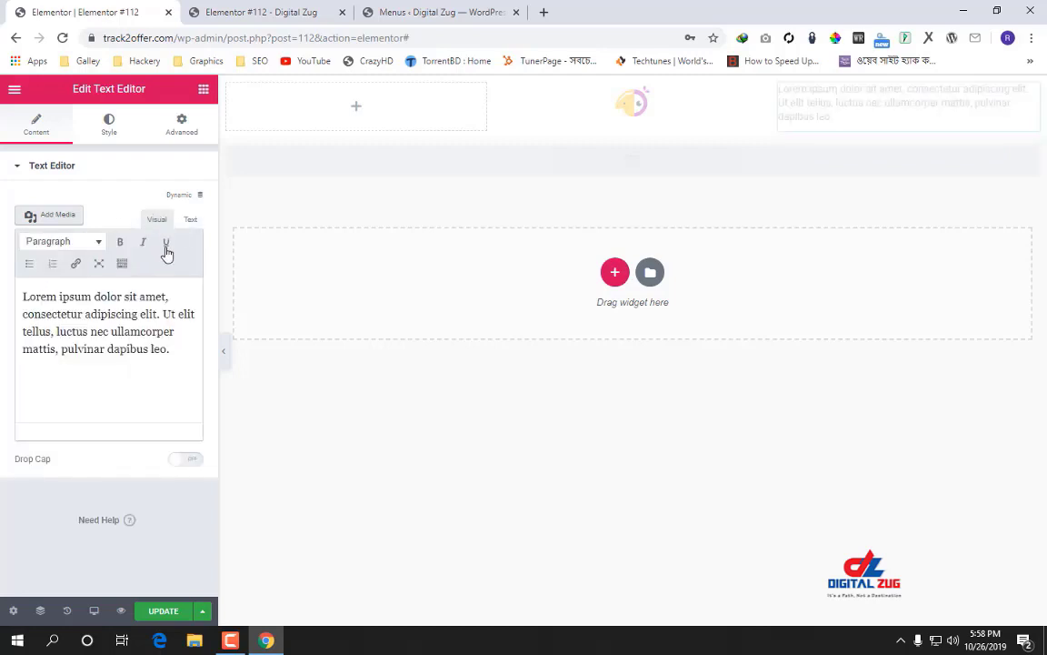
drag(174, 351, 1, 257)
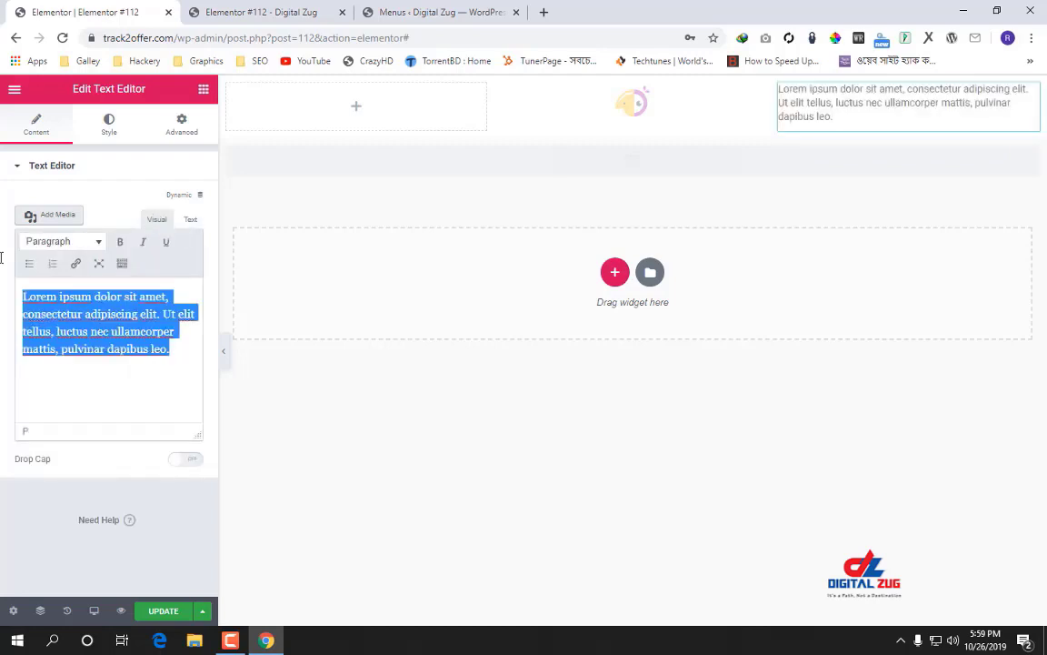
text(Cl)
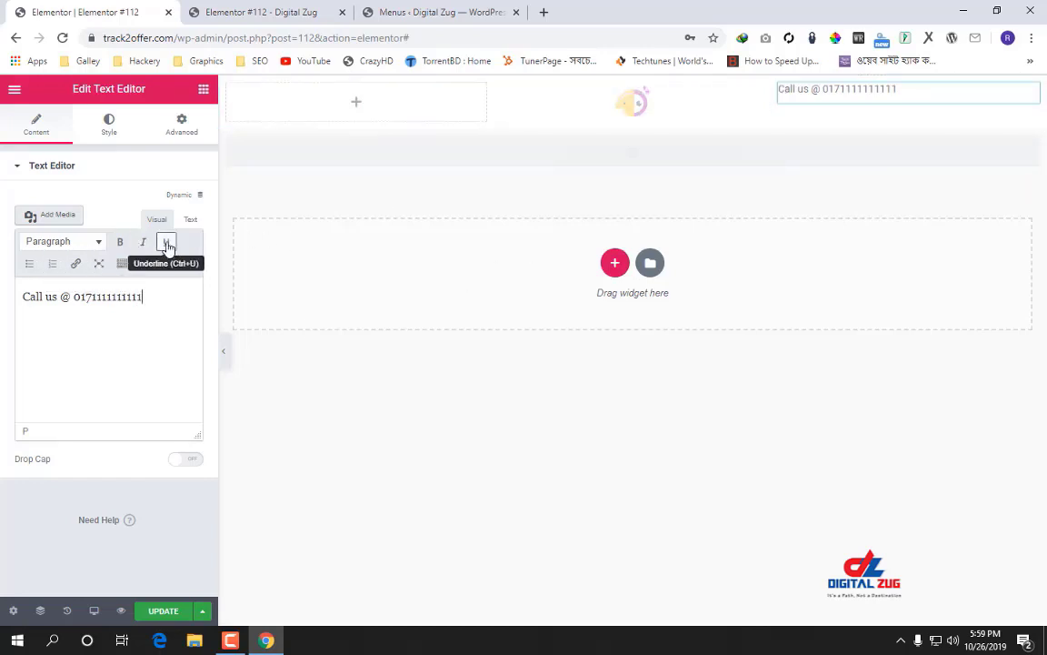
Center the call text and, with the margin values unlinked, set its top margin to 18 px.
click(113, 123)
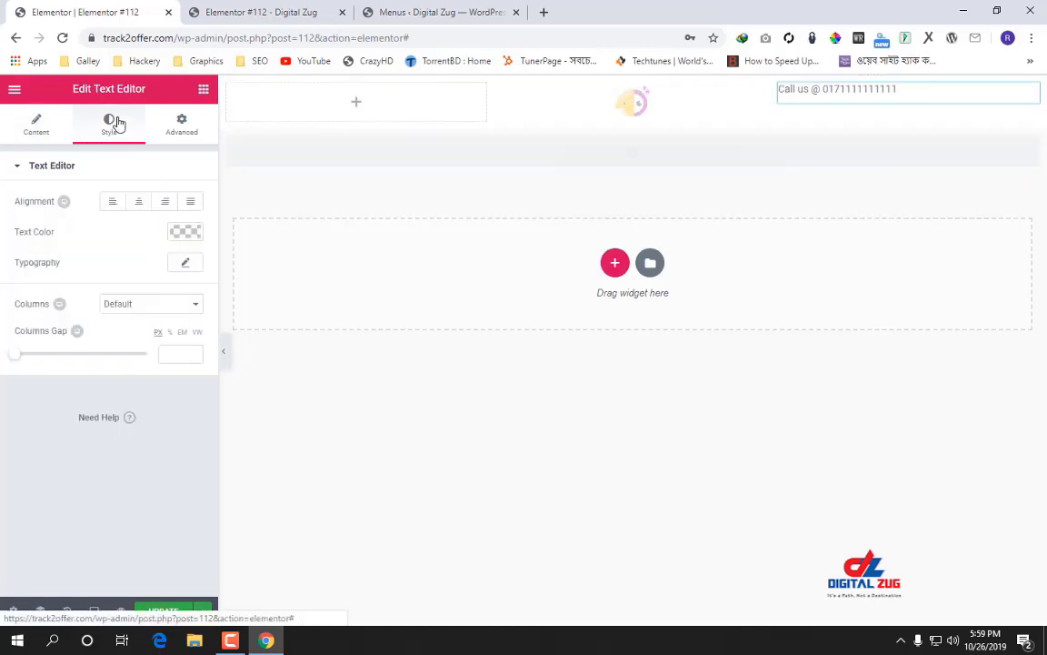
click(139, 202)
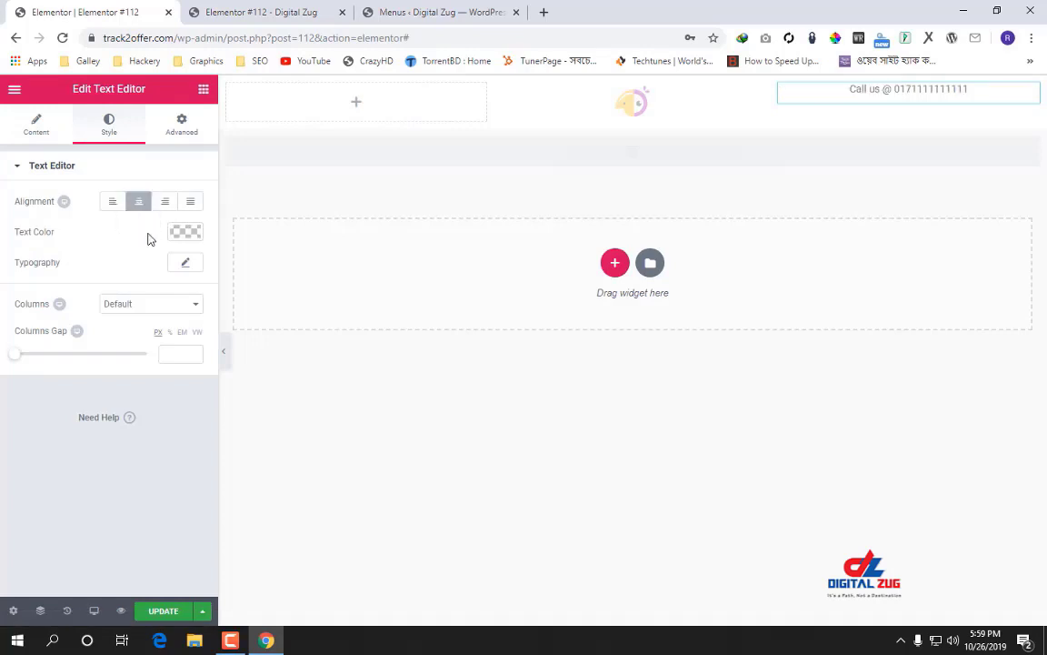
click(182, 124)
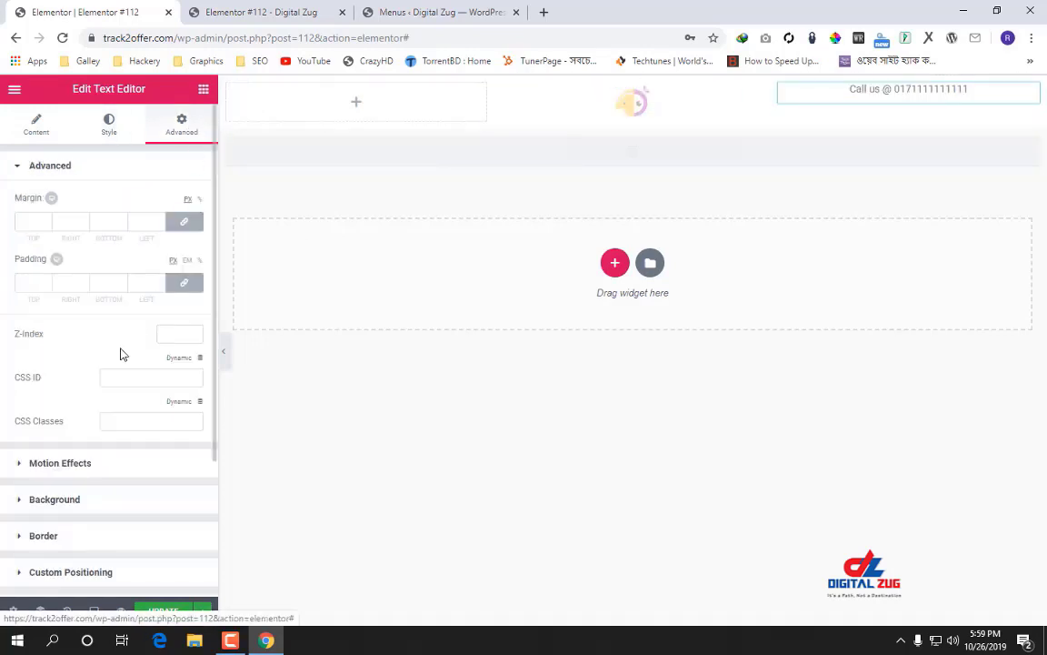
scroll(3, 465, down, 2)
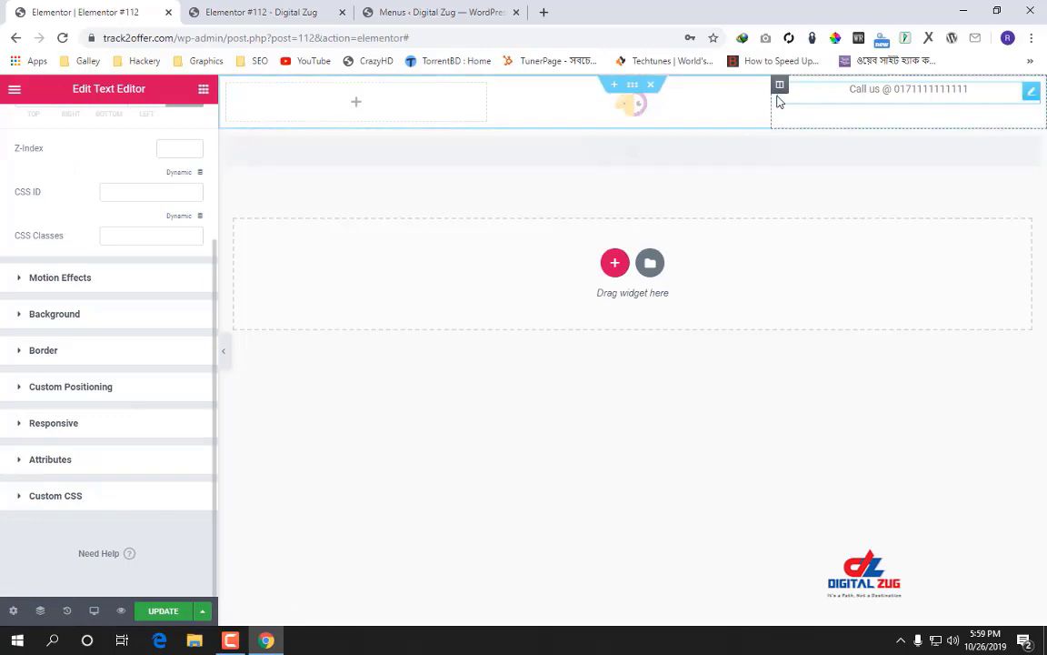
scroll(90, 302, up, 2)
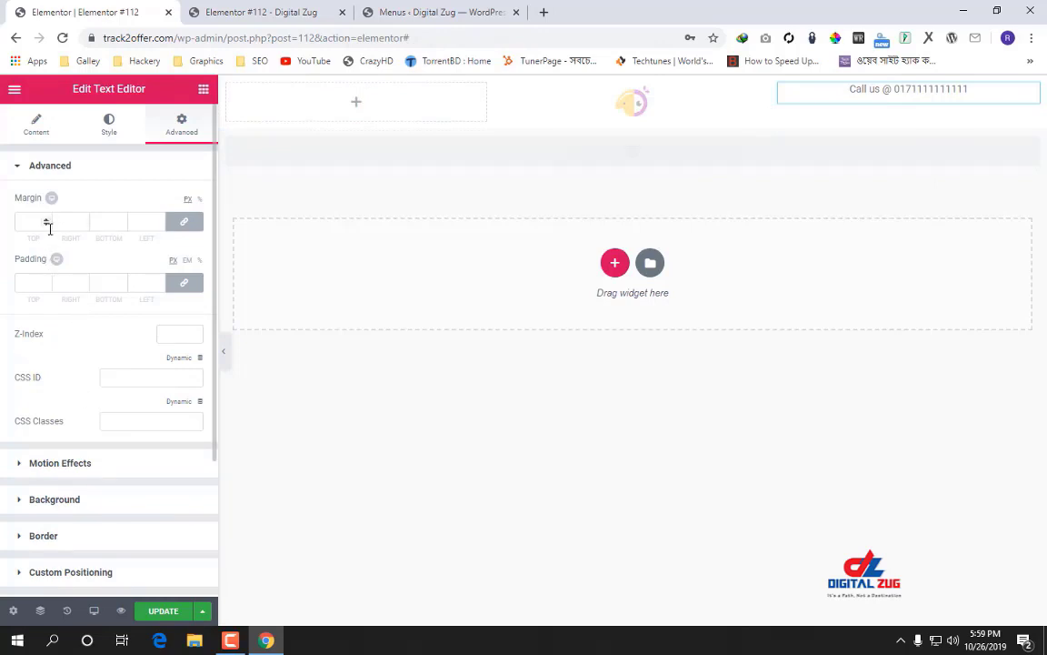
click(183, 221)
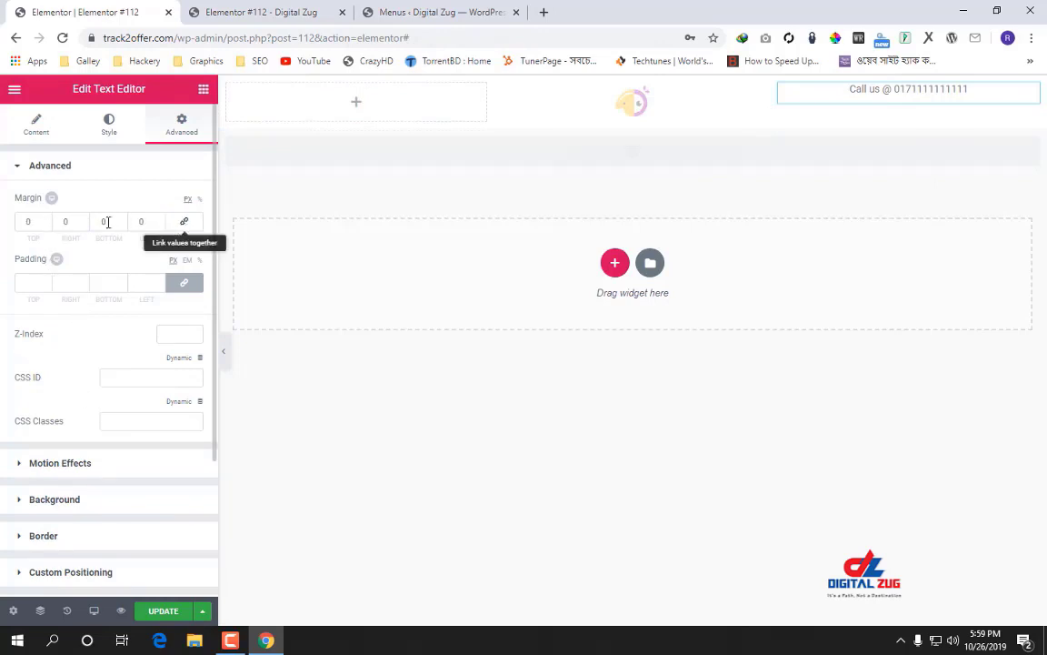
drag(47, 221, 47, 221)
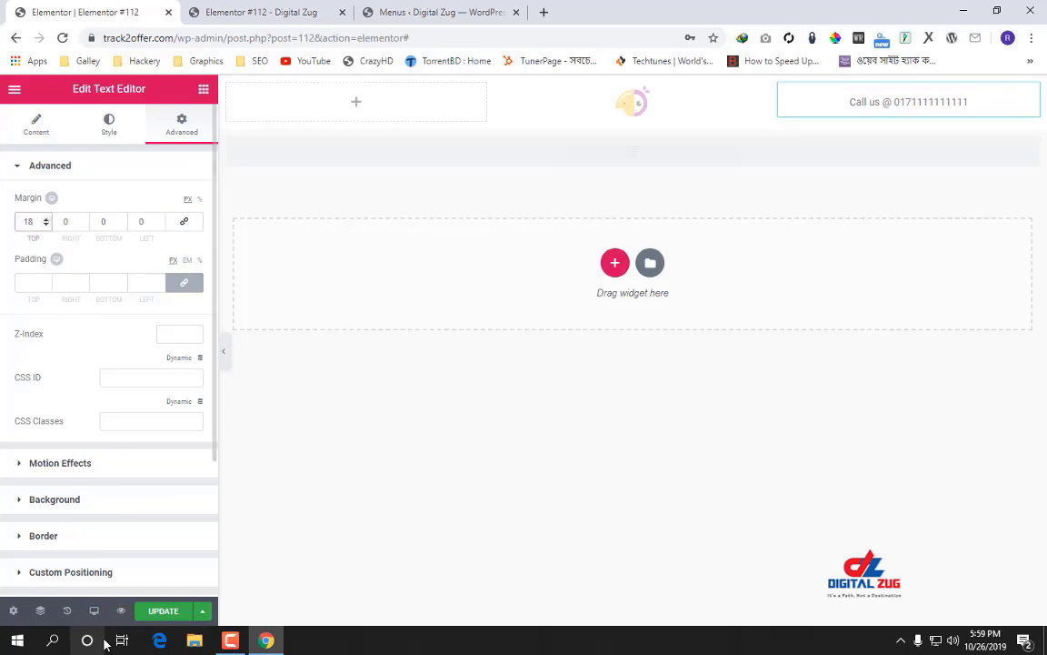
Update the page and reload the live page to check the header's call text, returning to the Elementor editor.
click(164, 610)
click(273, 9)
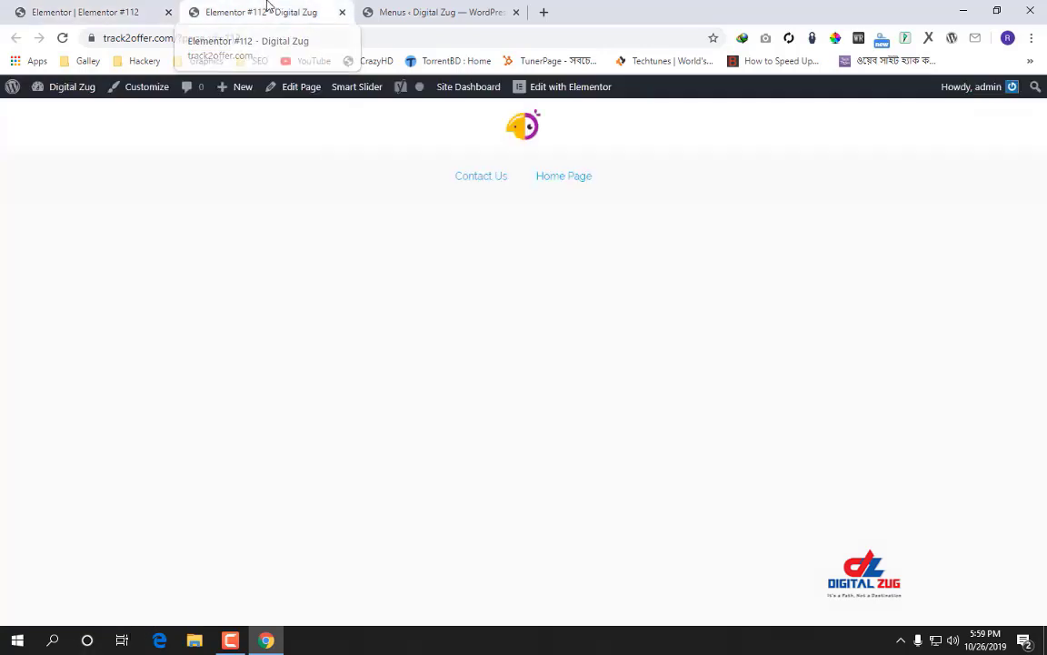
click(61, 41)
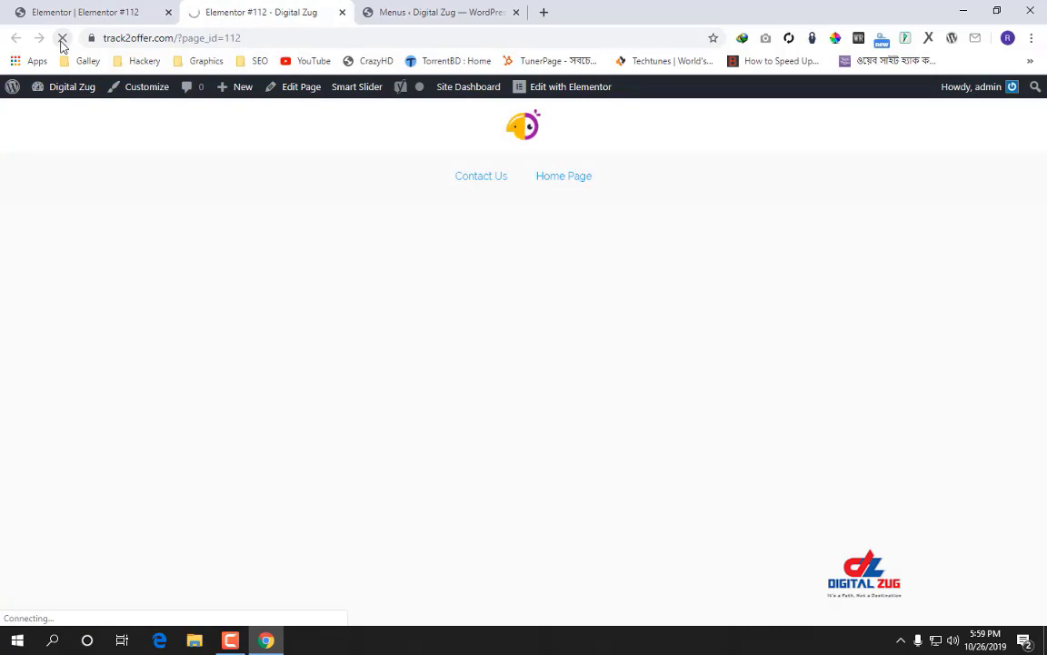
click(86, 9)
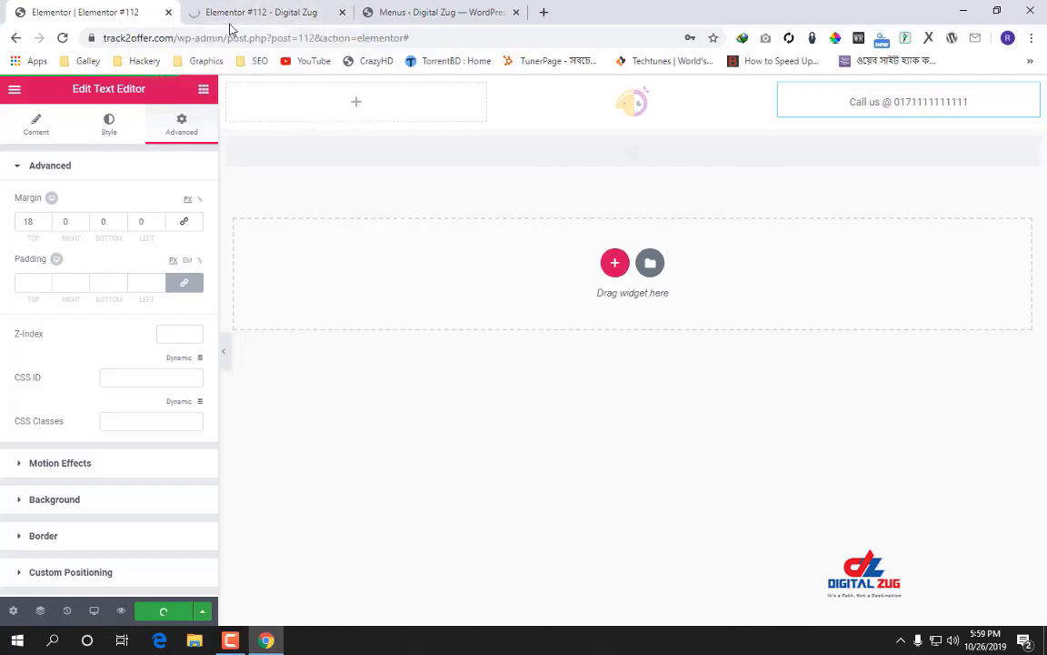
click(302, 11)
mouse_move(333, 86)
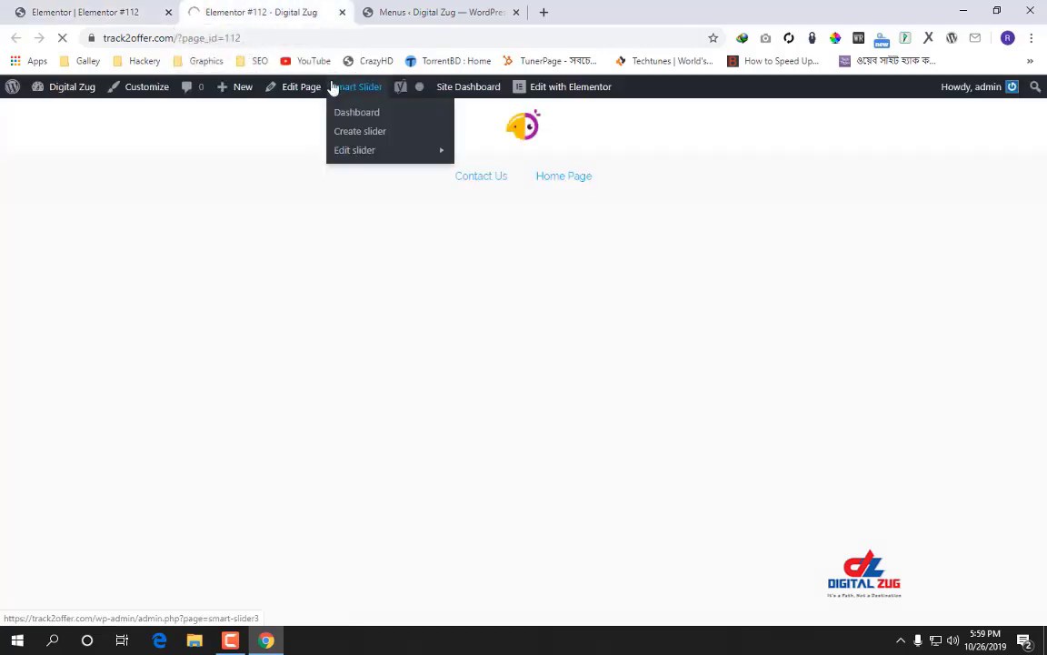
click(93, 12)
click(241, 9)
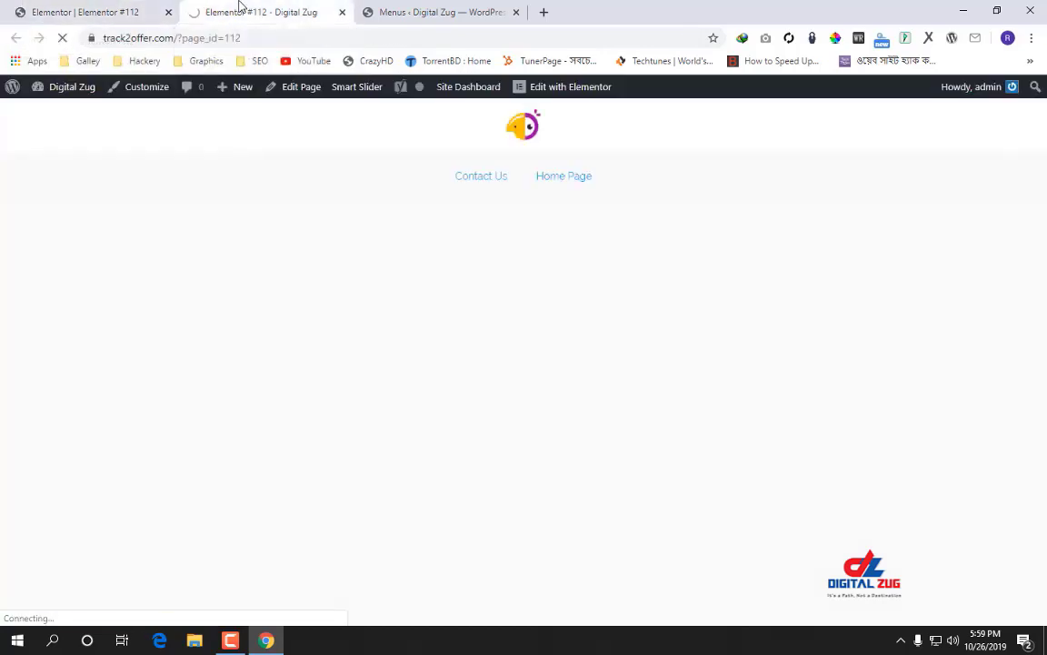
click(77, 11)
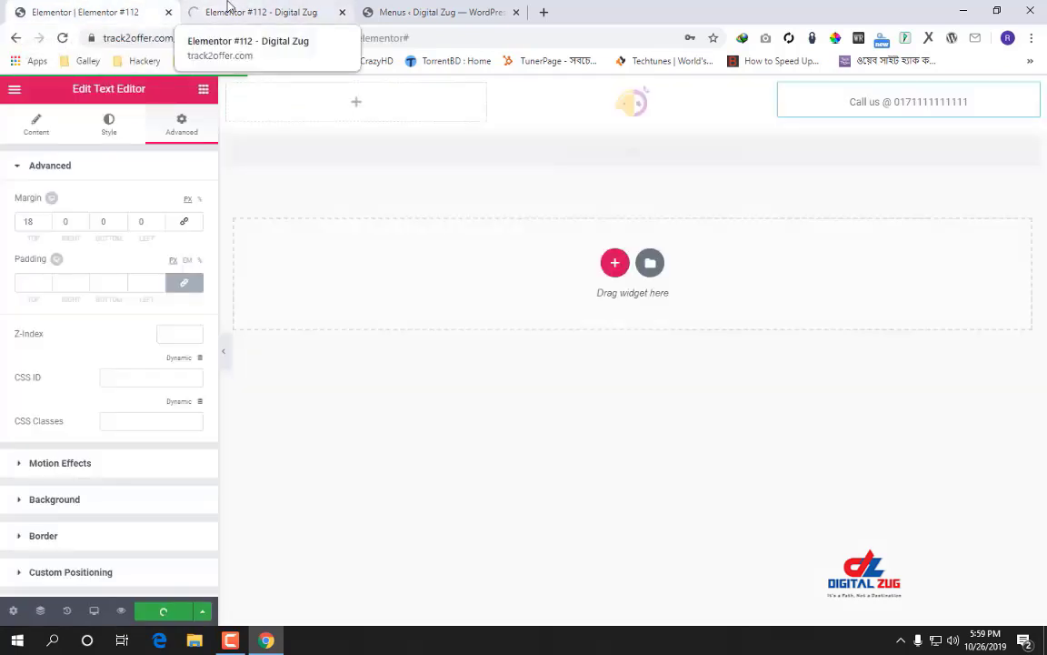
click(229, 9)
click(100, 11)
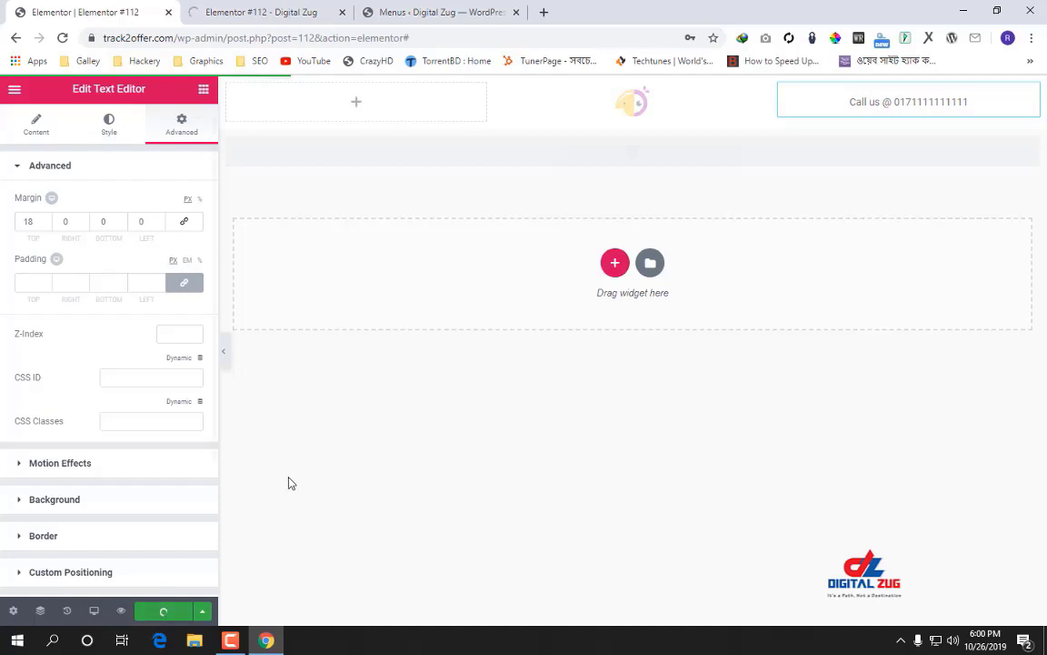
Add a single-column section below the navigation menu and update the page.
click(616, 265)
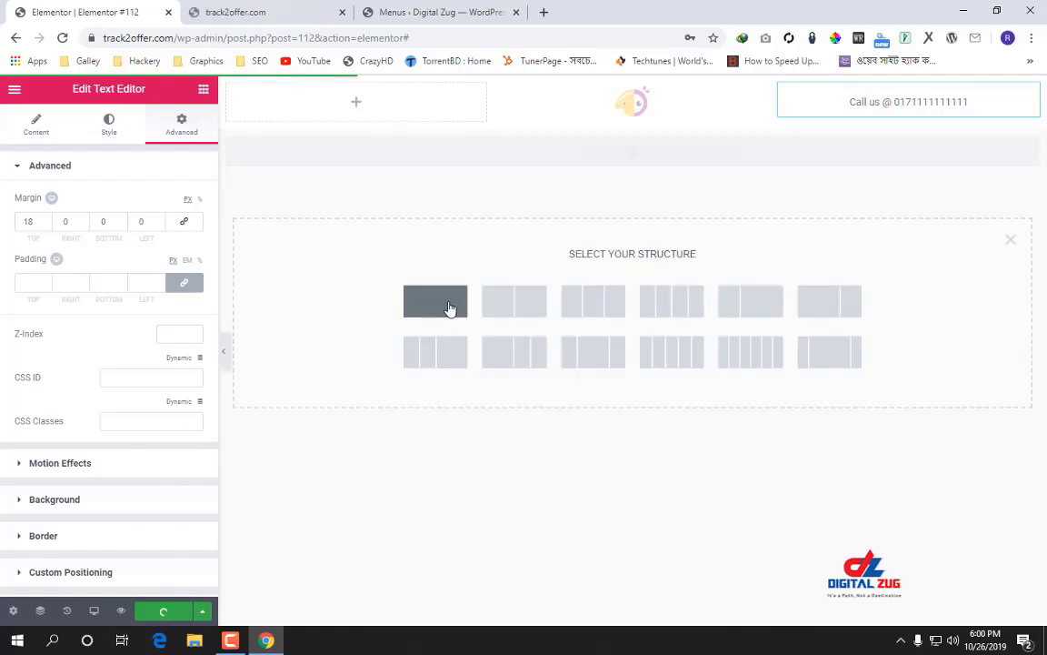
click(448, 310)
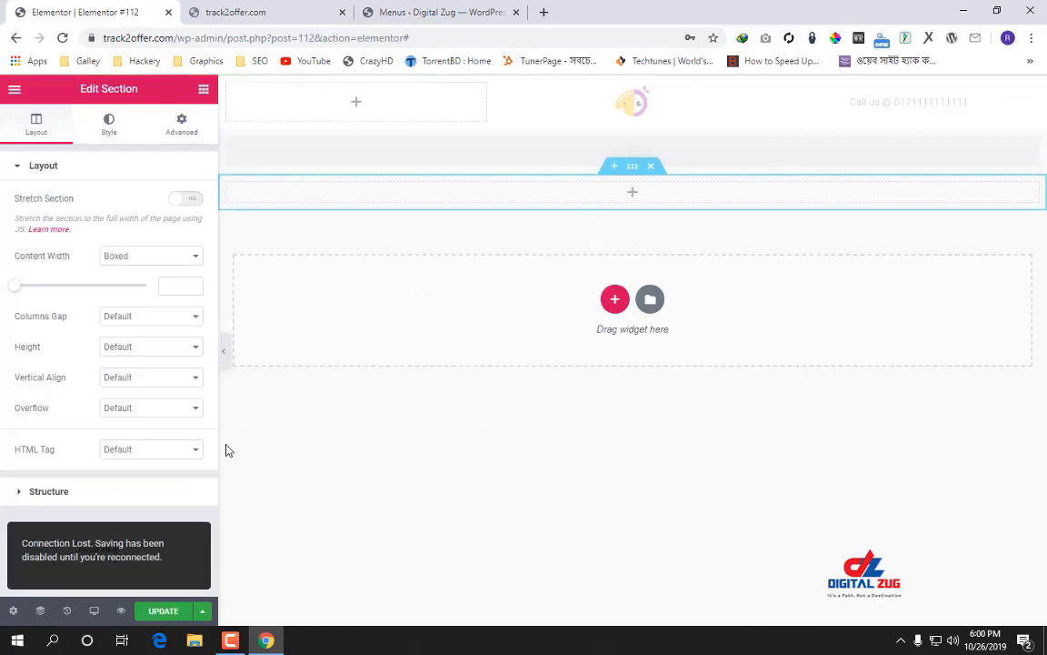
click(160, 611)
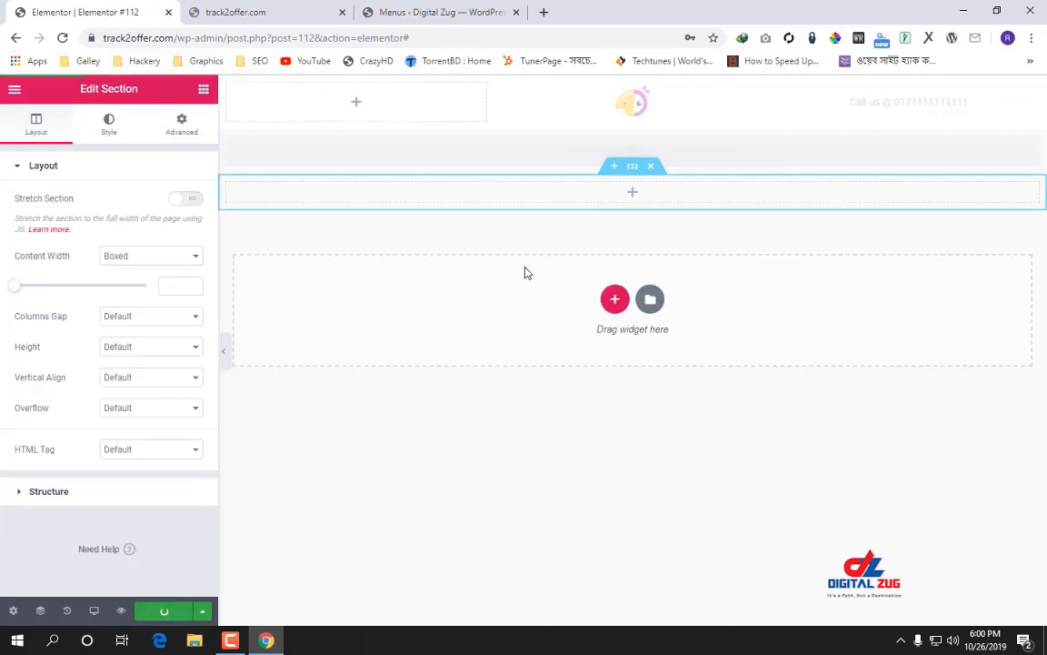
Give the new empty section a Classic background in black, #000000.
click(630, 197)
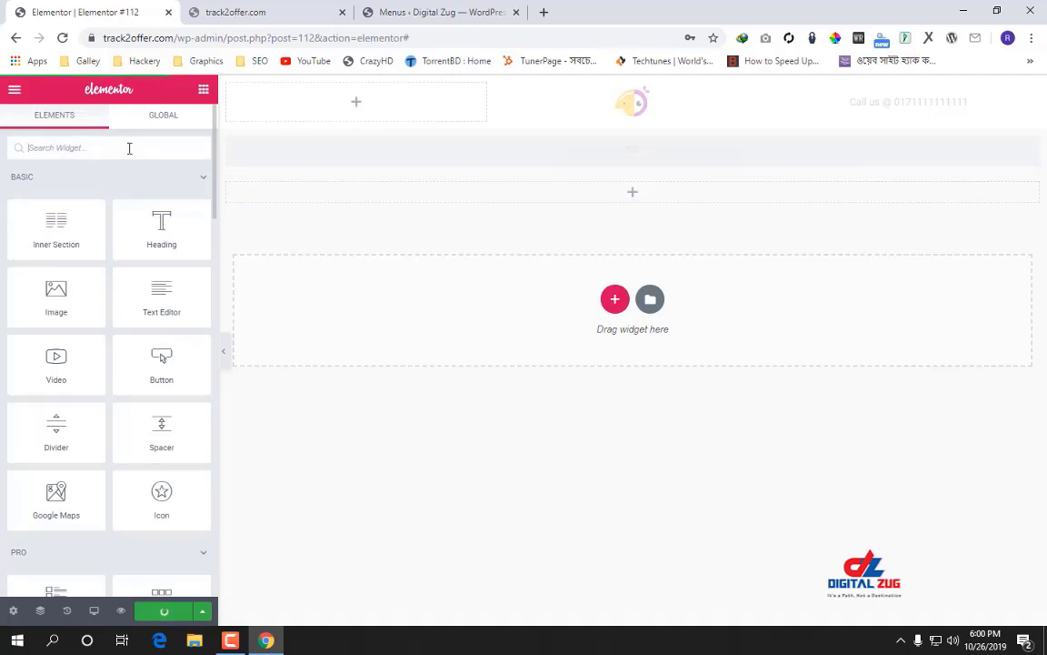
click(631, 168)
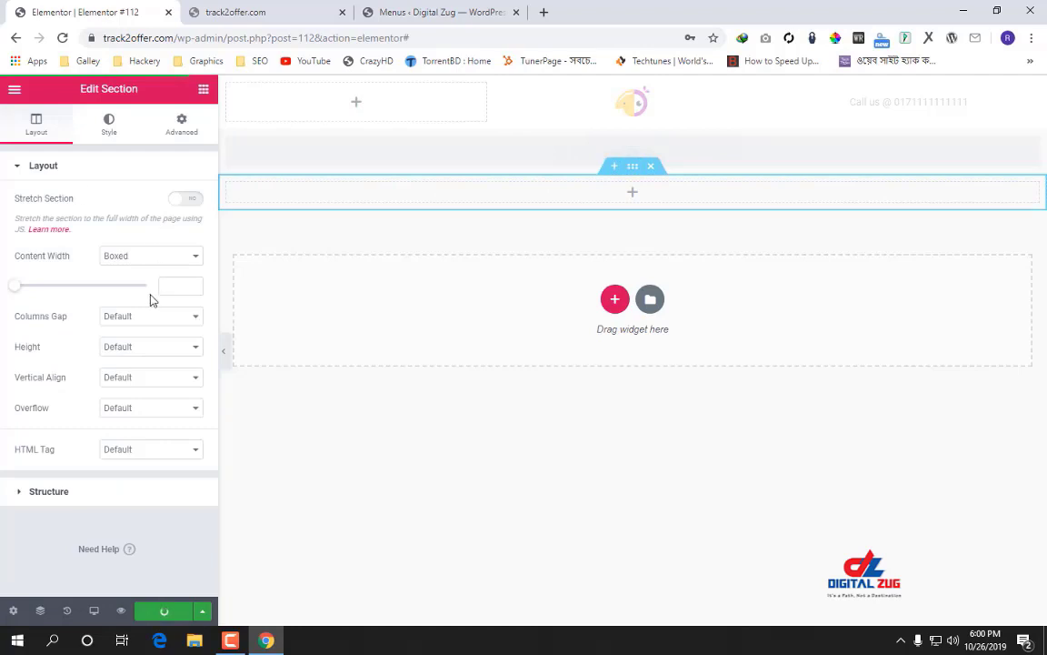
click(108, 127)
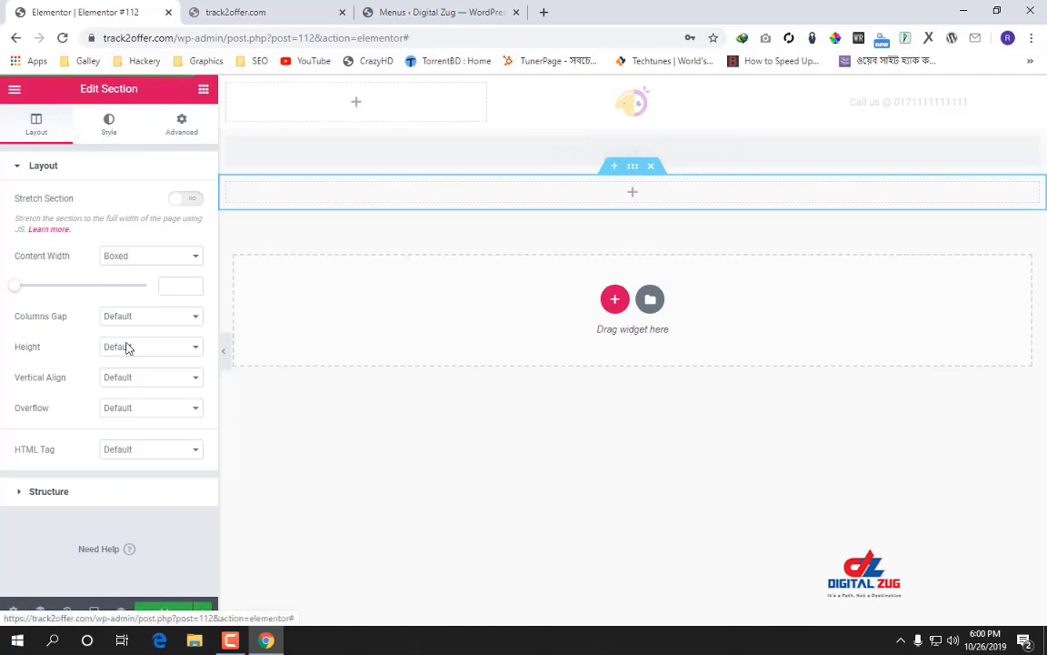
click(63, 276)
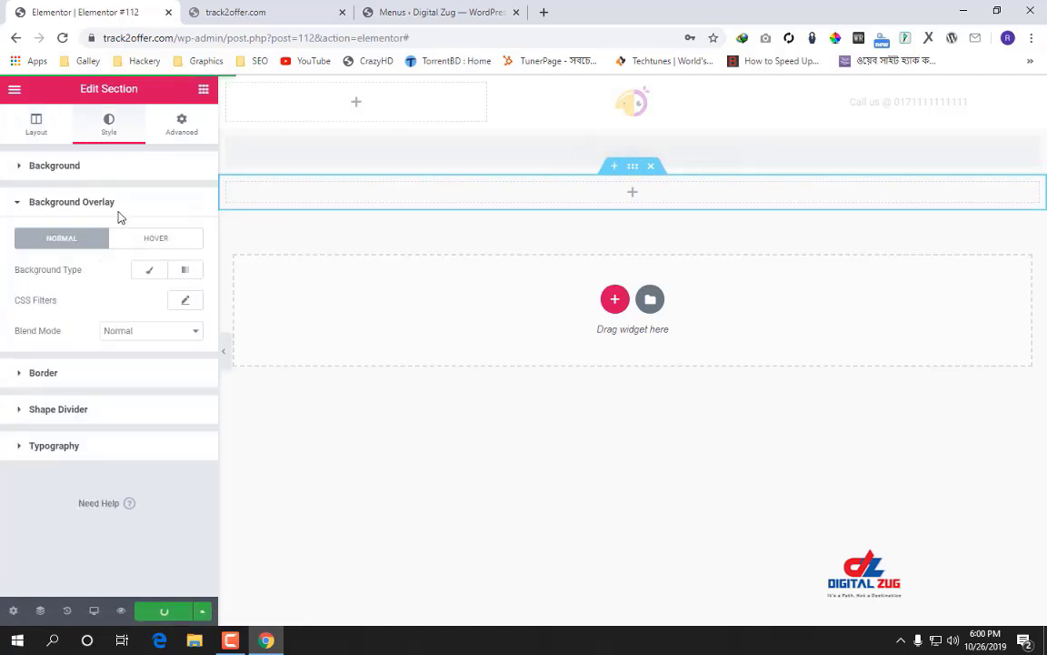
click(127, 166)
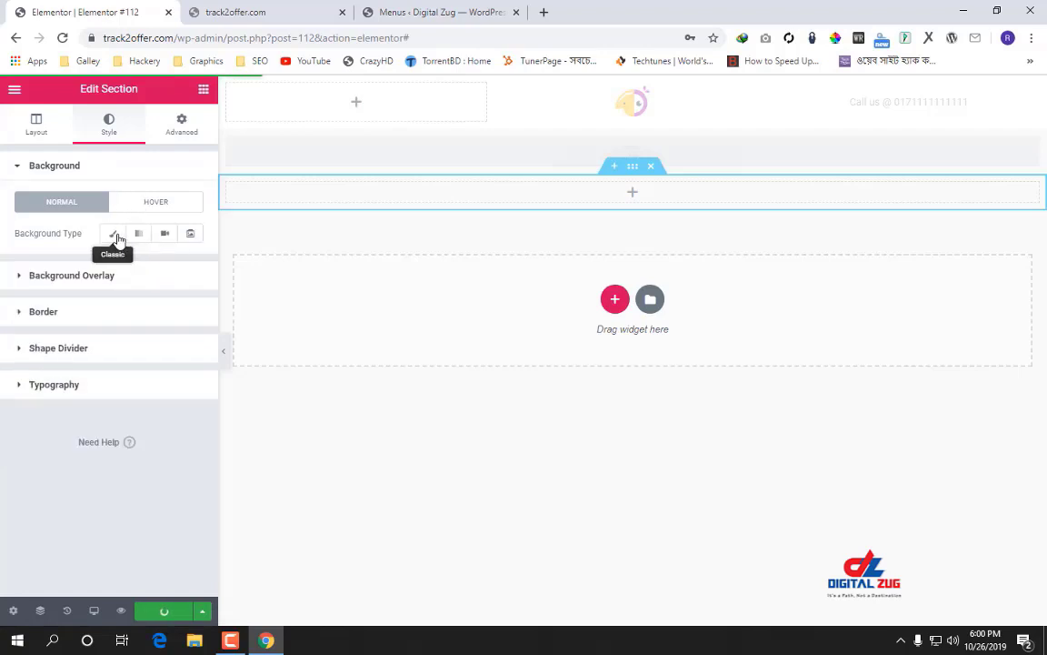
click(112, 234)
click(185, 263)
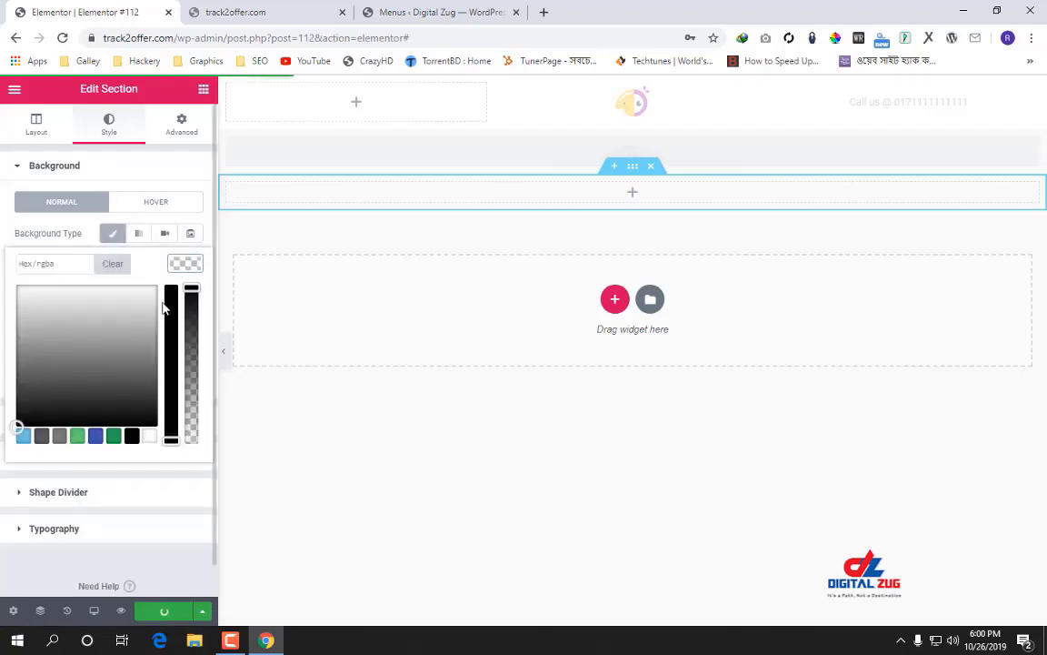
drag(111, 364, 159, 402)
click(132, 436)
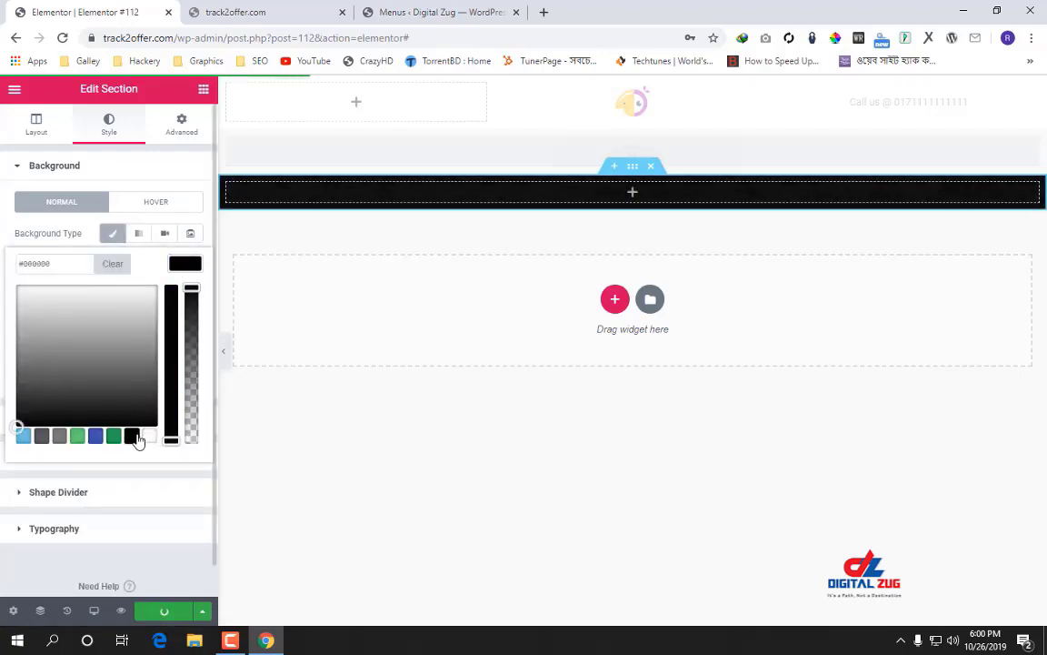
Find the Social Icons widget, place it in the black section, and open its Facebook item.
click(635, 194)
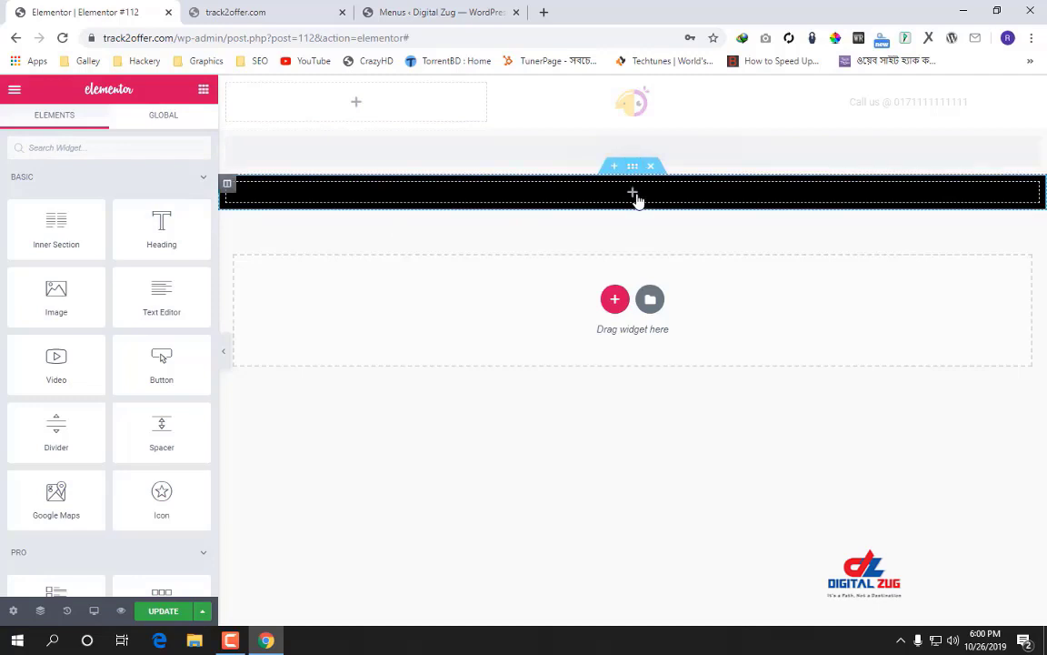
scroll(115, 338, down, 10)
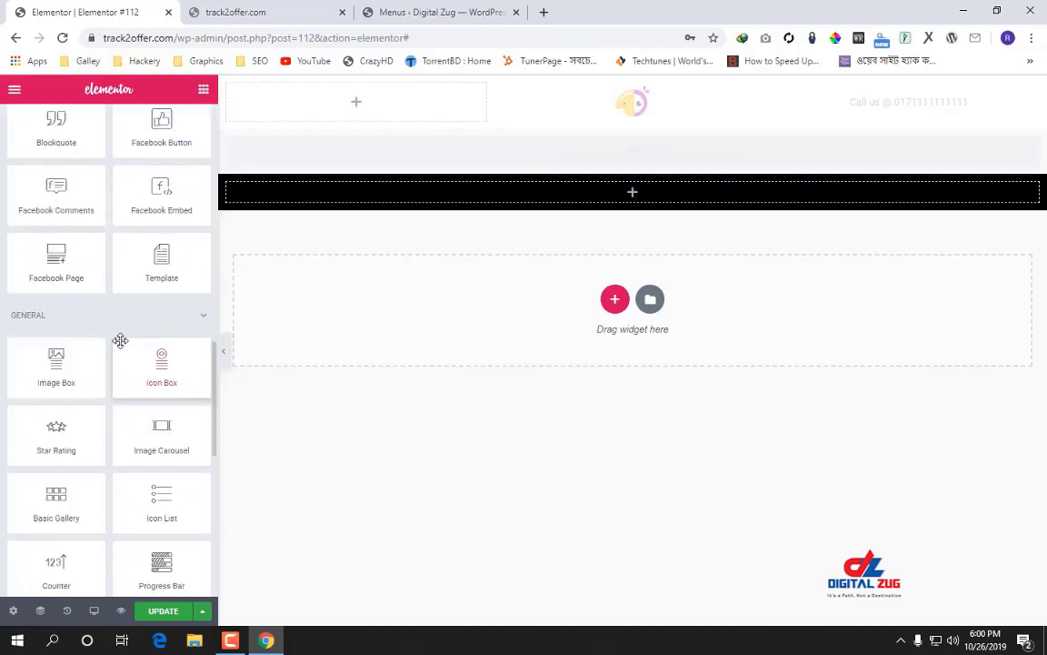
scroll(163, 354, up, 10)
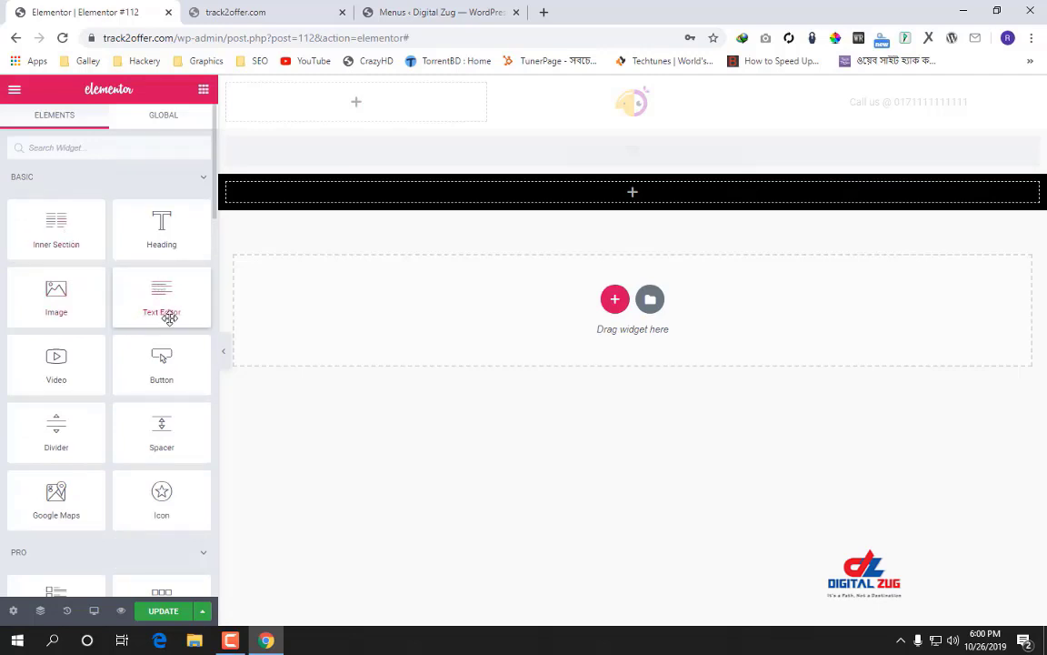
scroll(166, 341, down, 2)
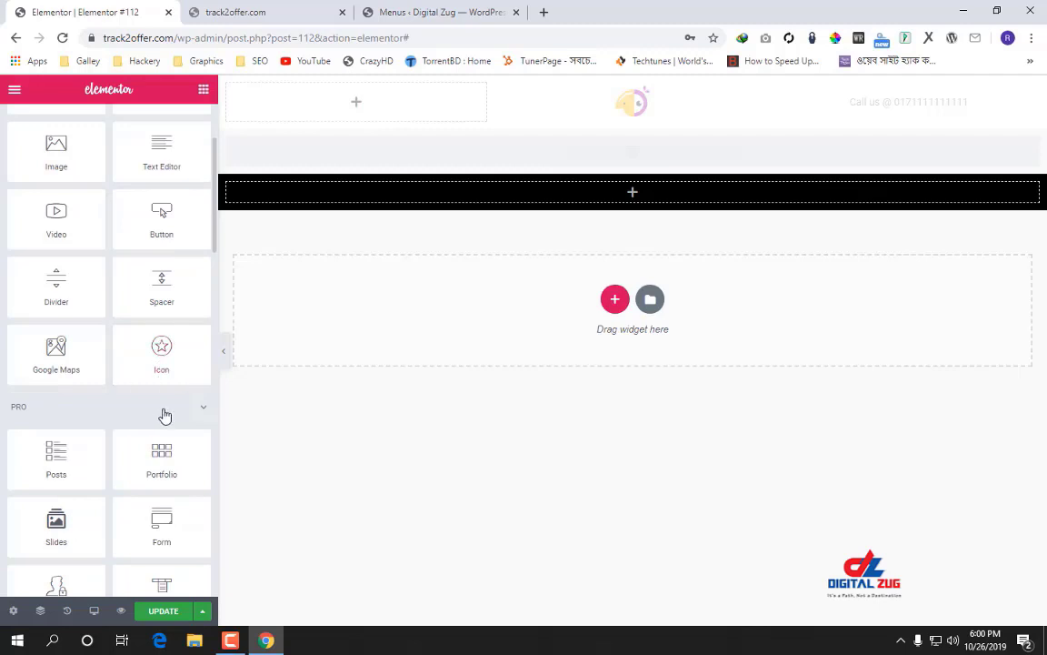
scroll(164, 411, down, 2)
scroll(77, 351, down, 1)
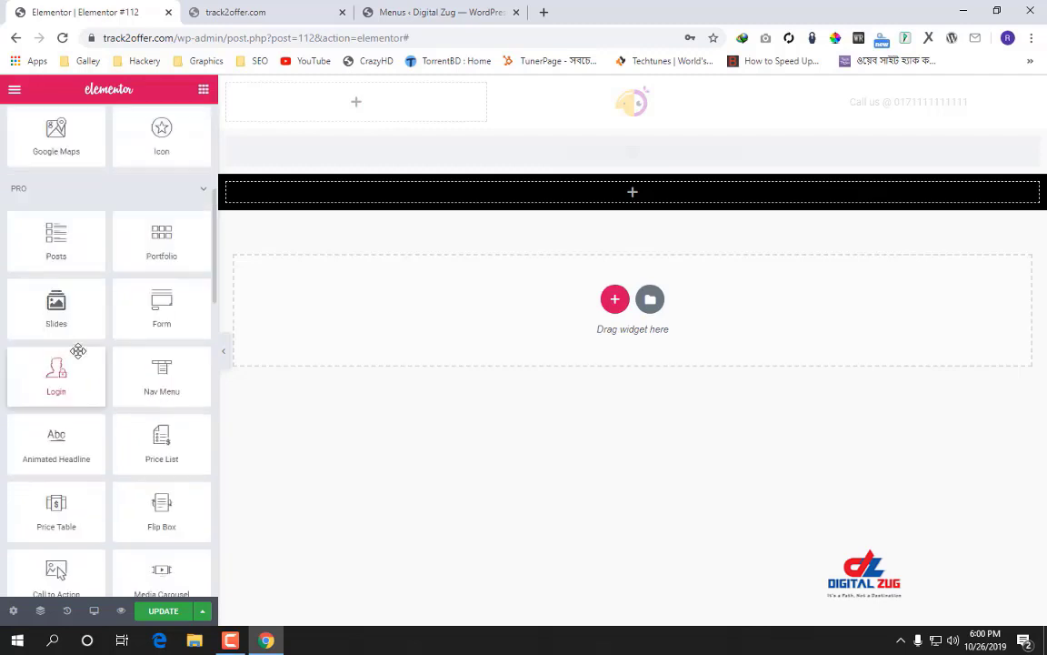
scroll(166, 457, down, 2)
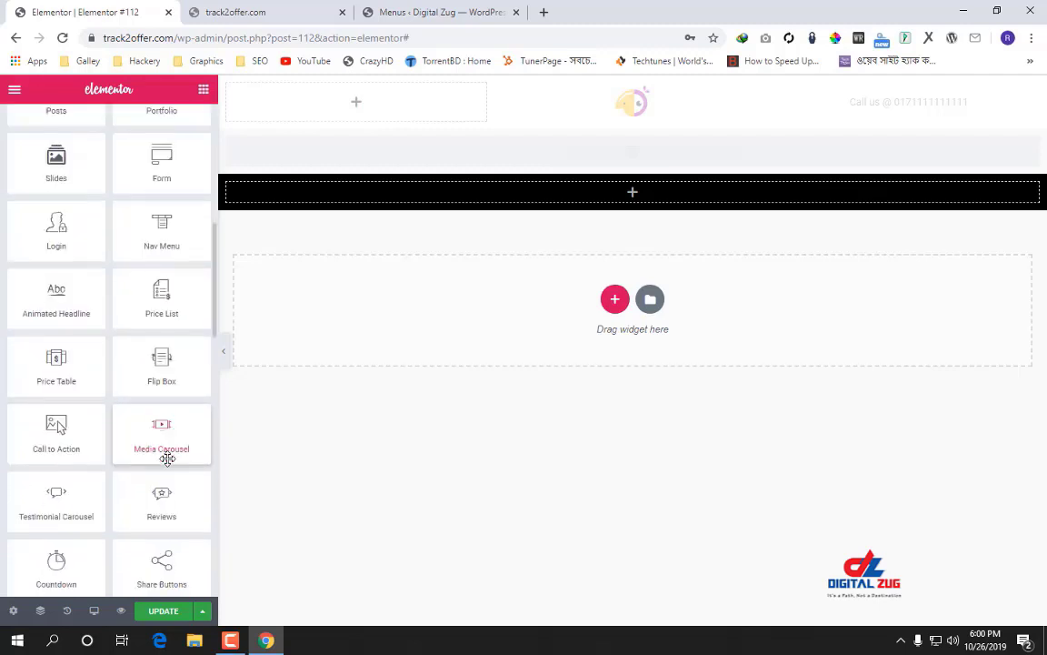
scroll(84, 477, down, 1)
scroll(61, 397, down, 6)
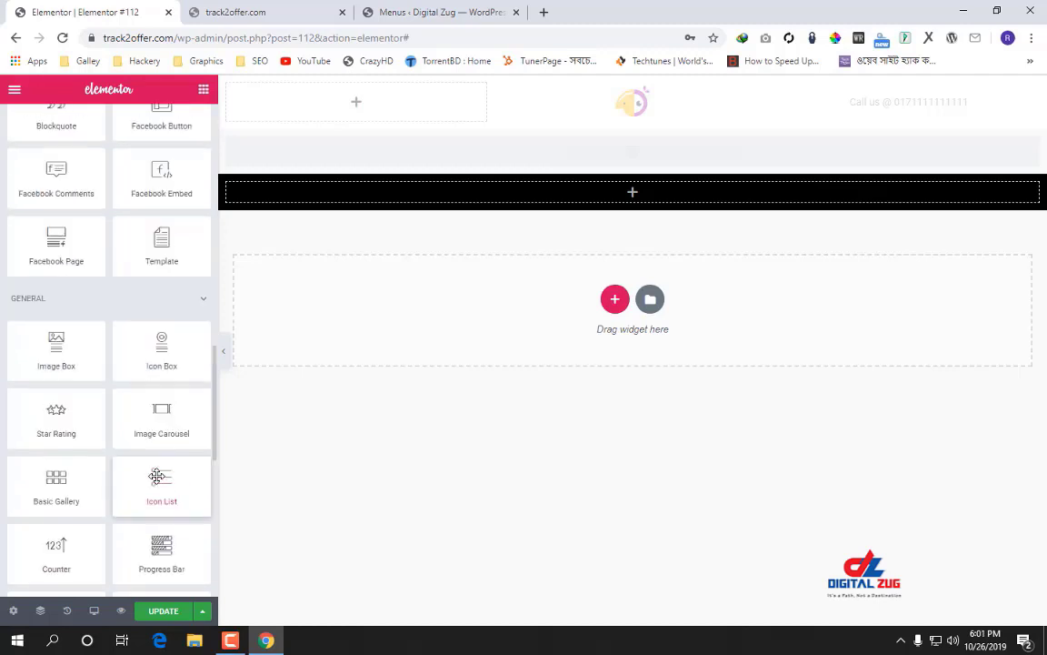
scroll(139, 173, up, 1)
scroll(139, 172, up, 15)
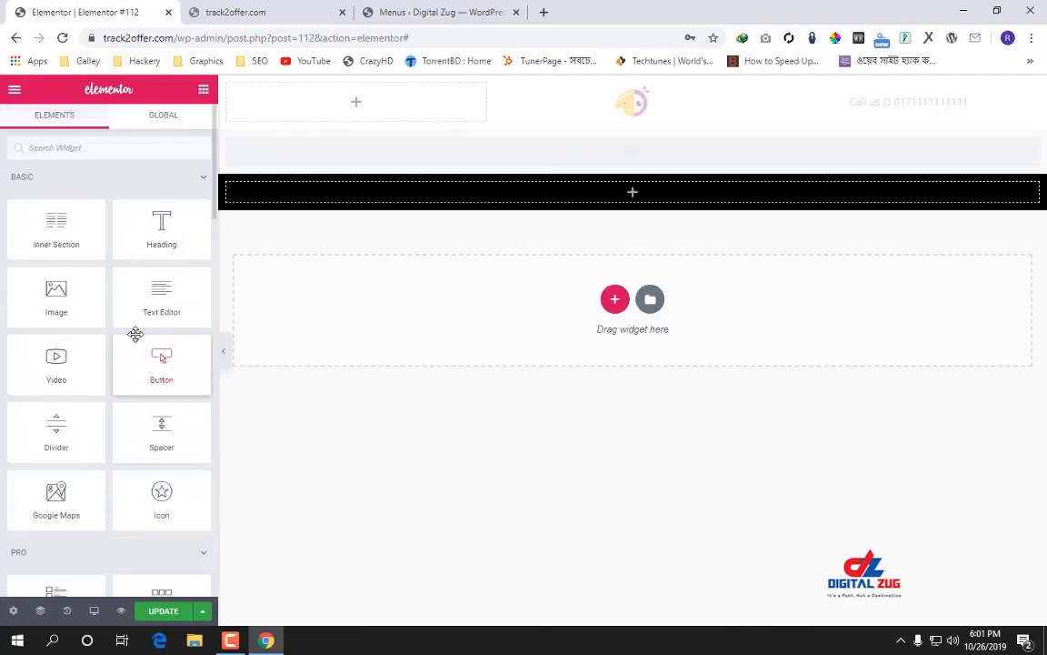
text(sol)
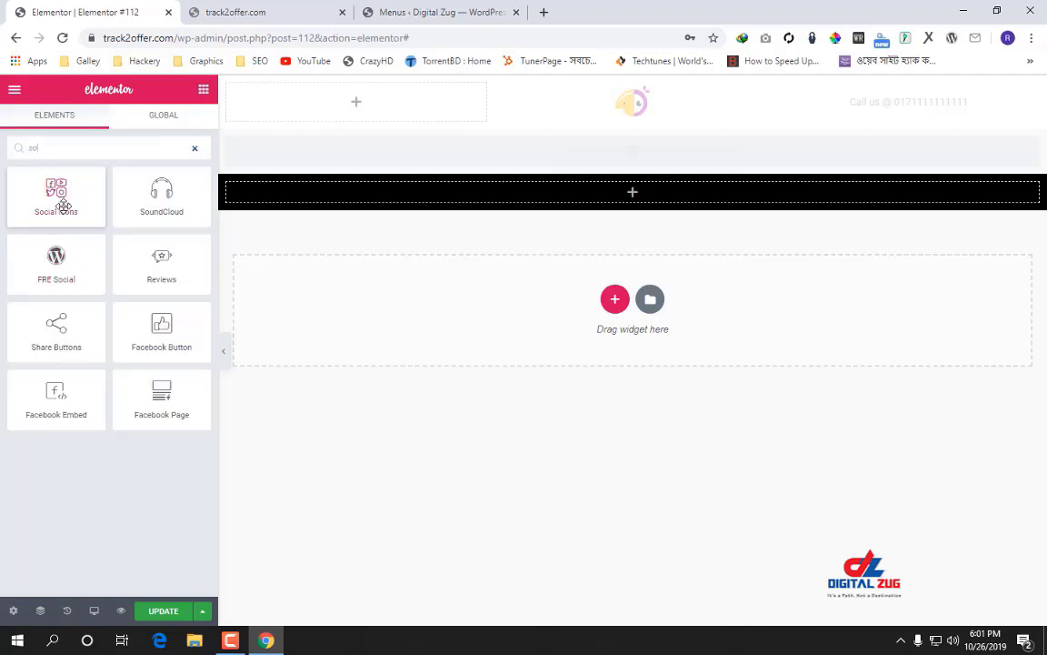
drag(52, 204, 636, 200)
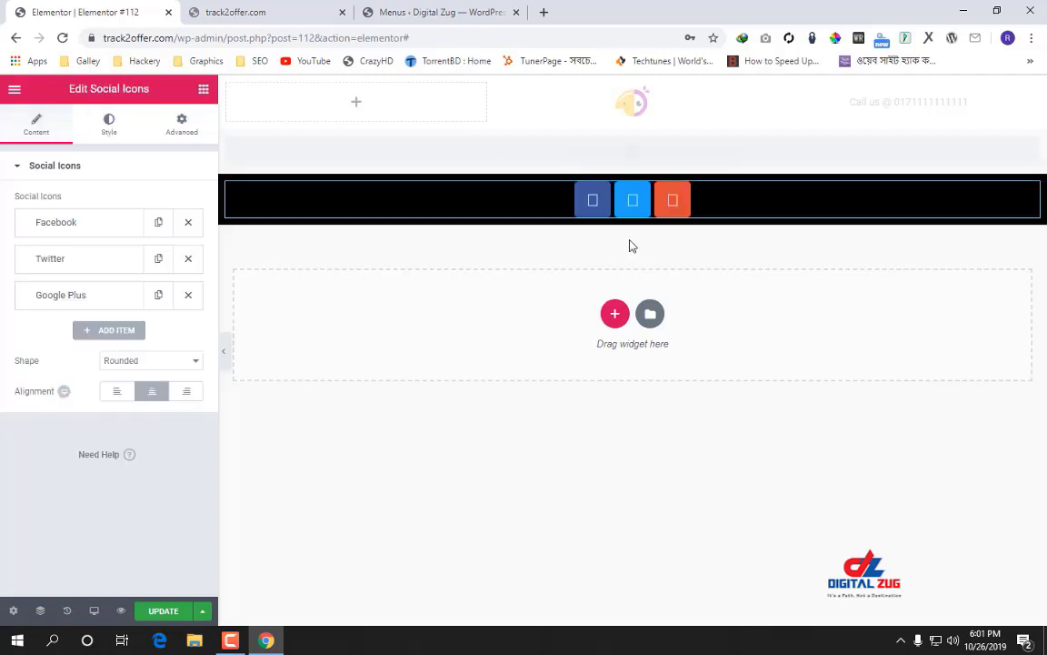
click(103, 227)
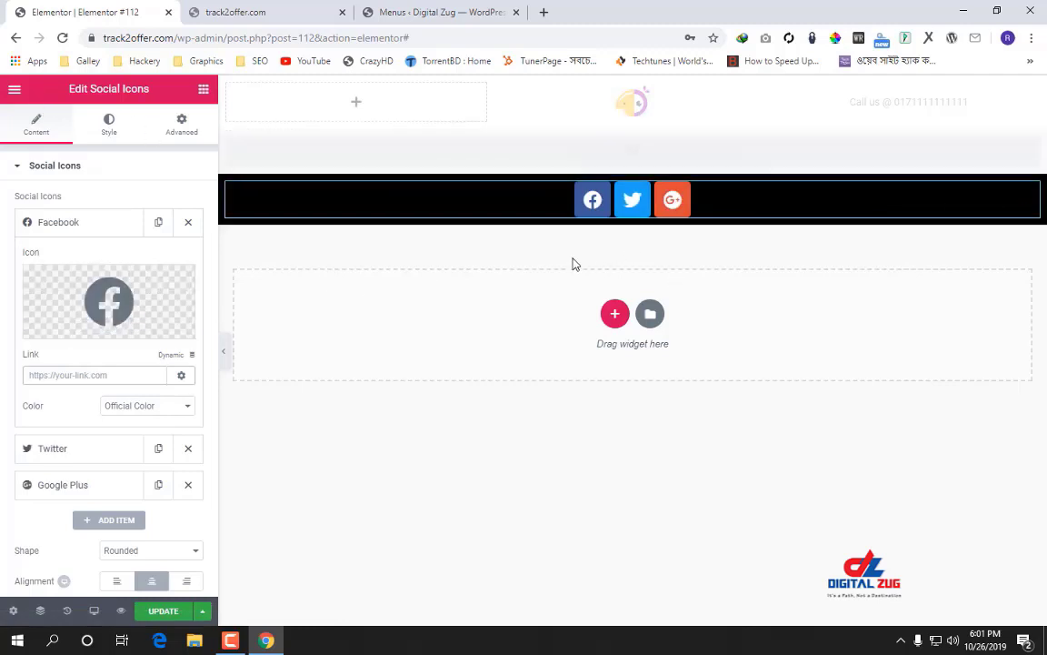
Add a Text Editor widget below the social icons in the black section and select its placeholder text.
click(205, 90)
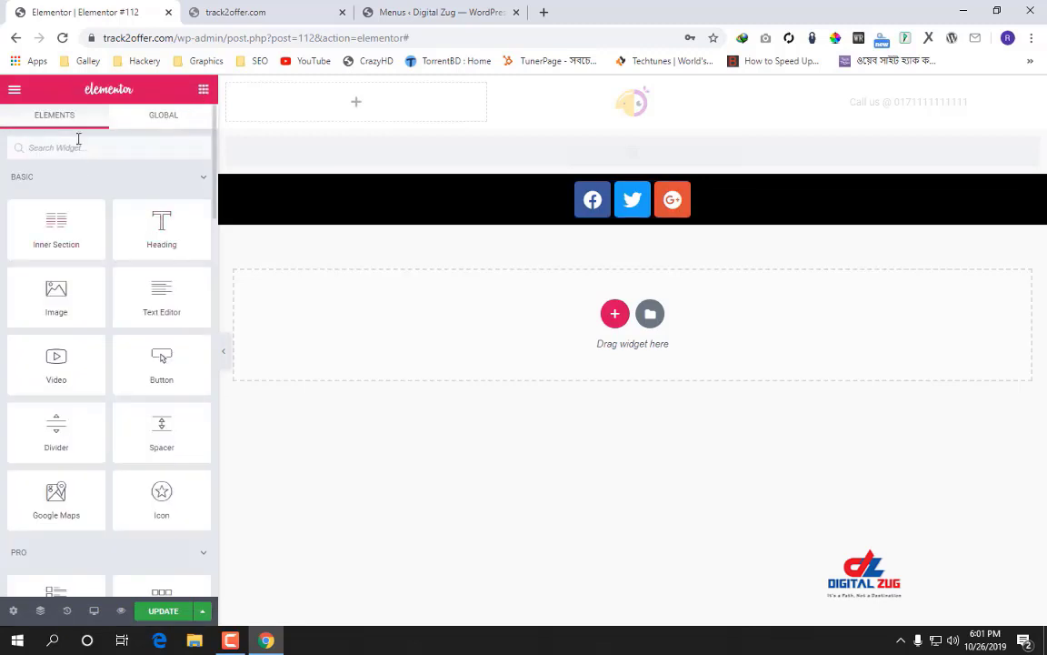
drag(162, 295, 633, 221)
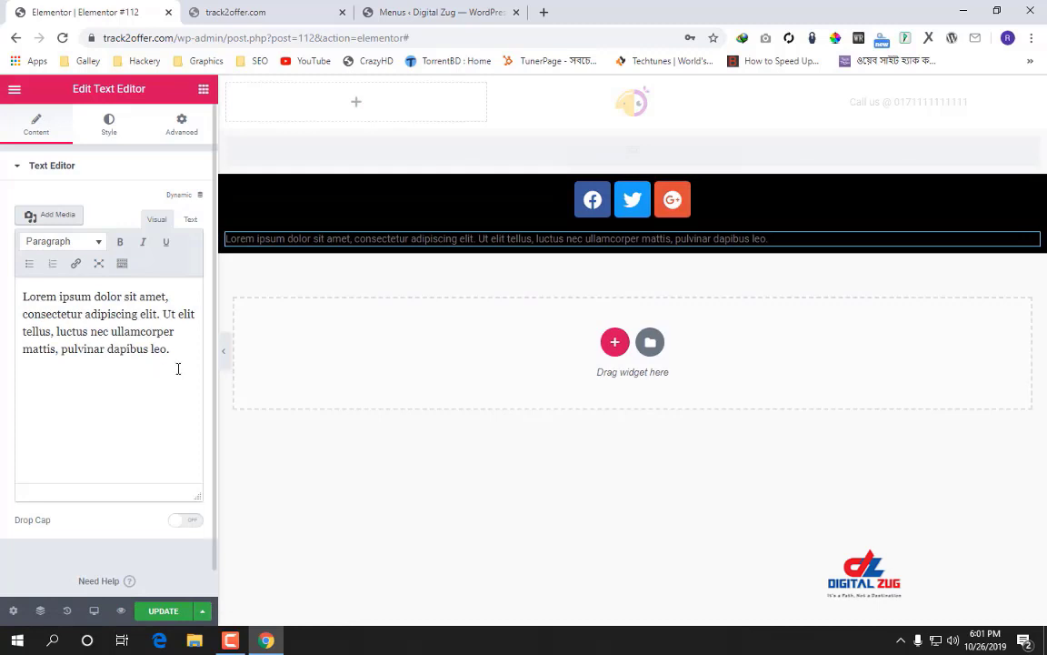
drag(179, 368, 2, 271)
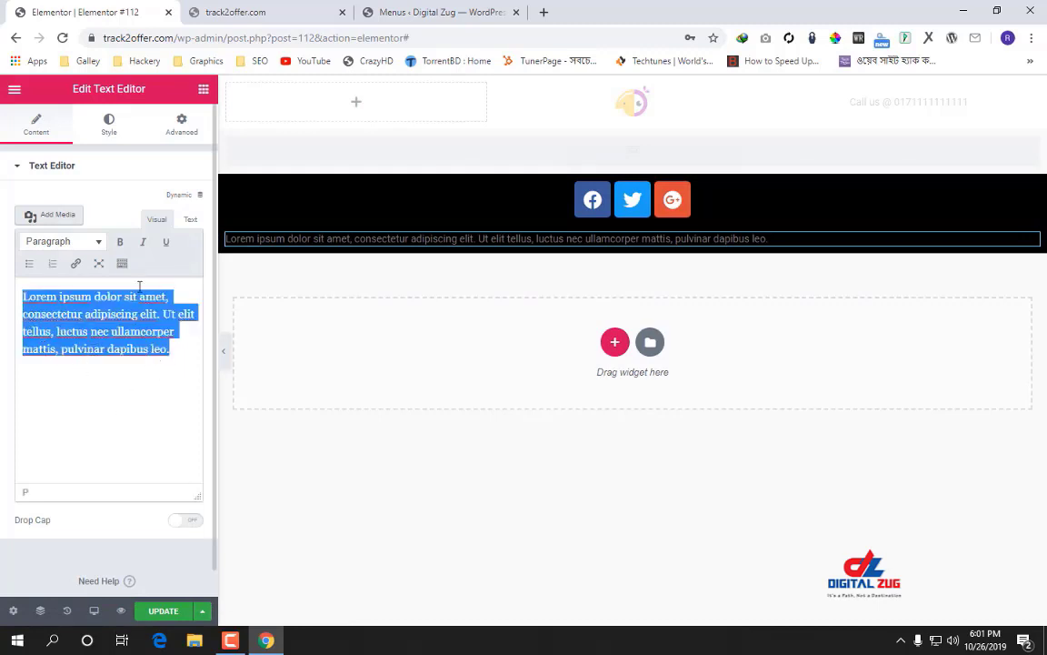
Center the placeholder text in the black section, set its color to white, #ffffff, and update the page.
click(110, 124)
click(137, 202)
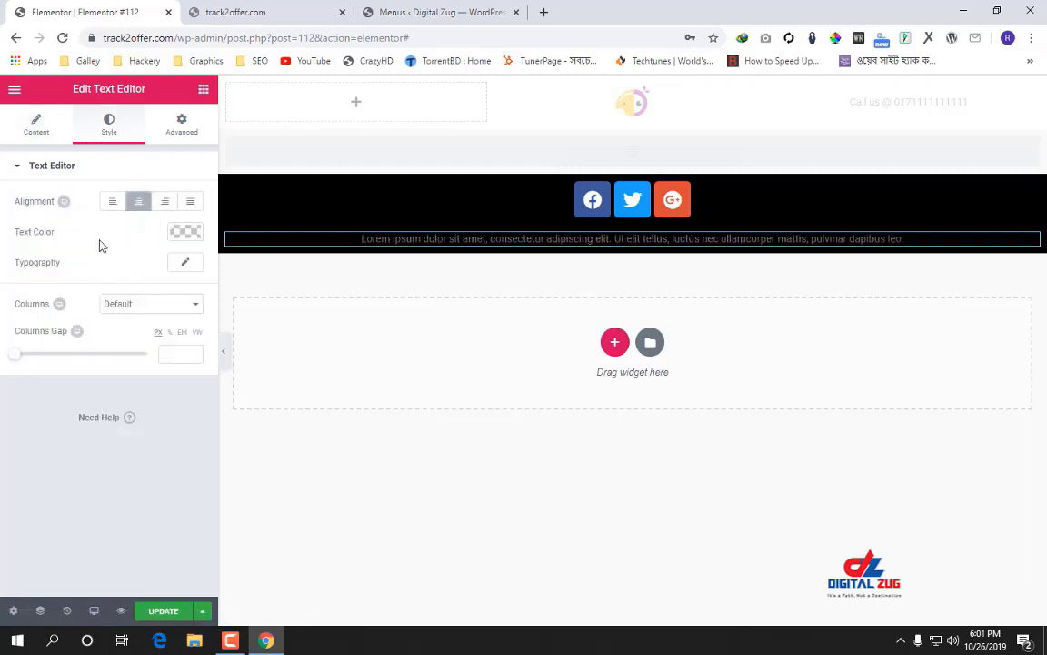
click(184, 232)
click(152, 254)
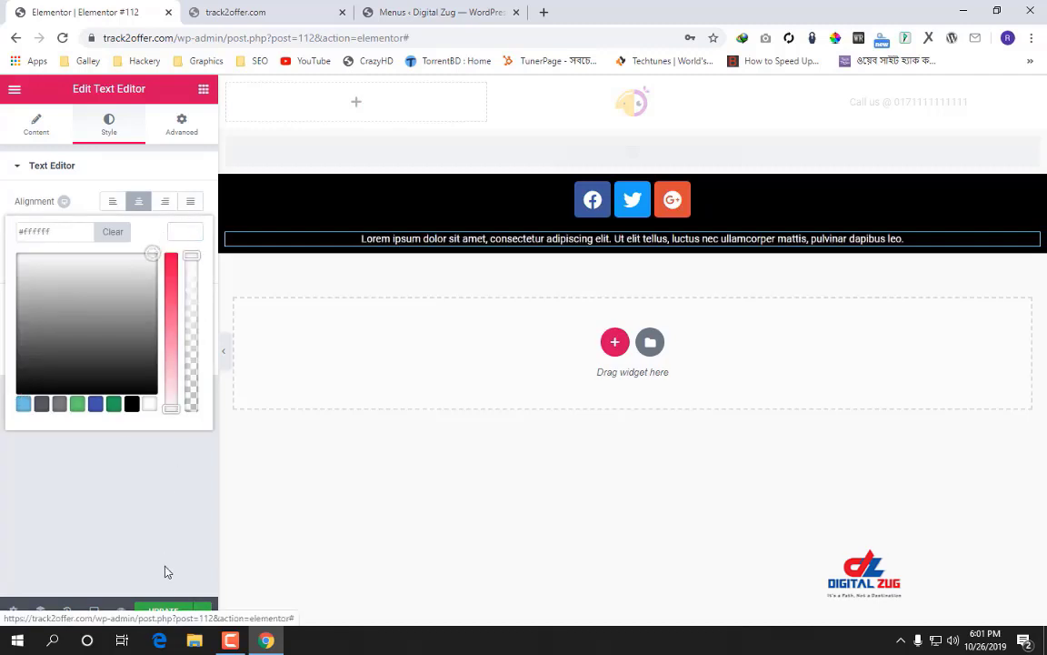
click(167, 610)
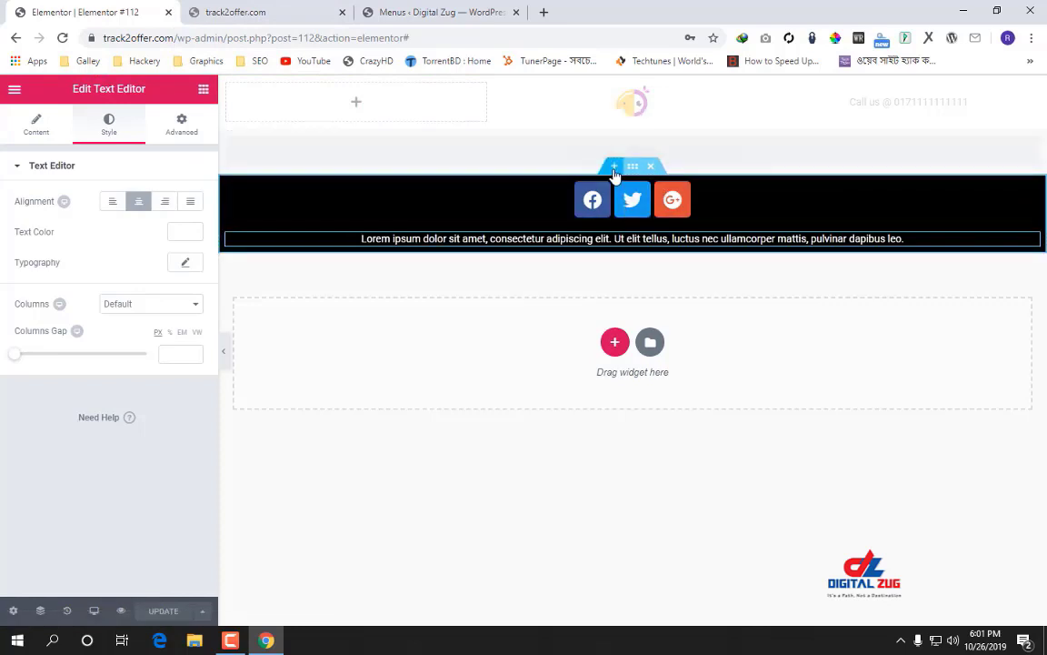
Insert a single-column section between the navigation menu and the black section, and update the page.
click(615, 167)
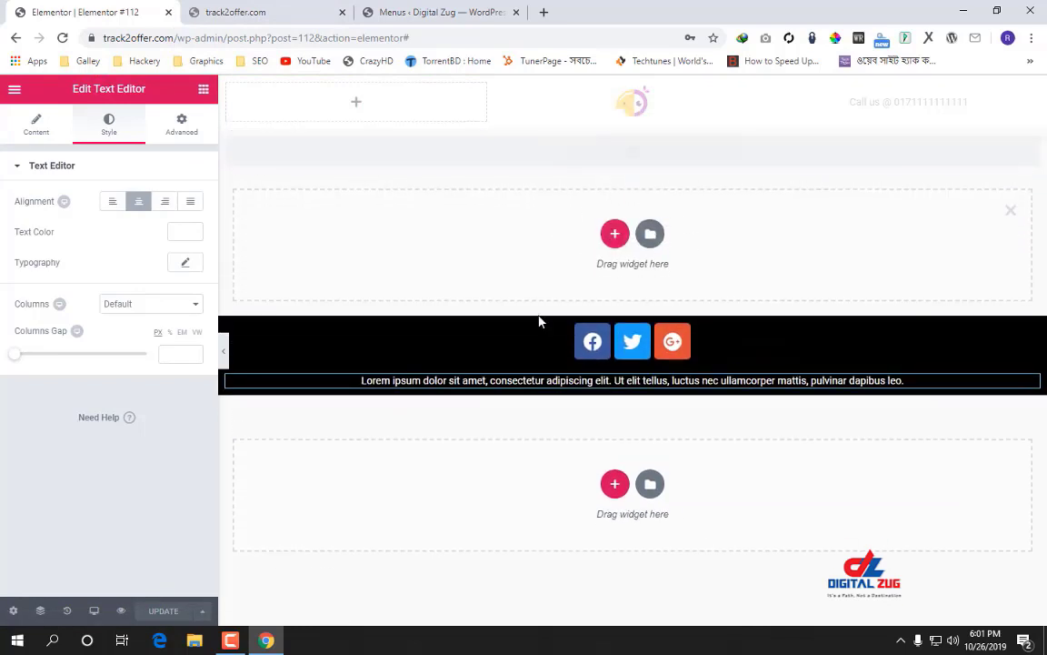
click(614, 235)
click(430, 271)
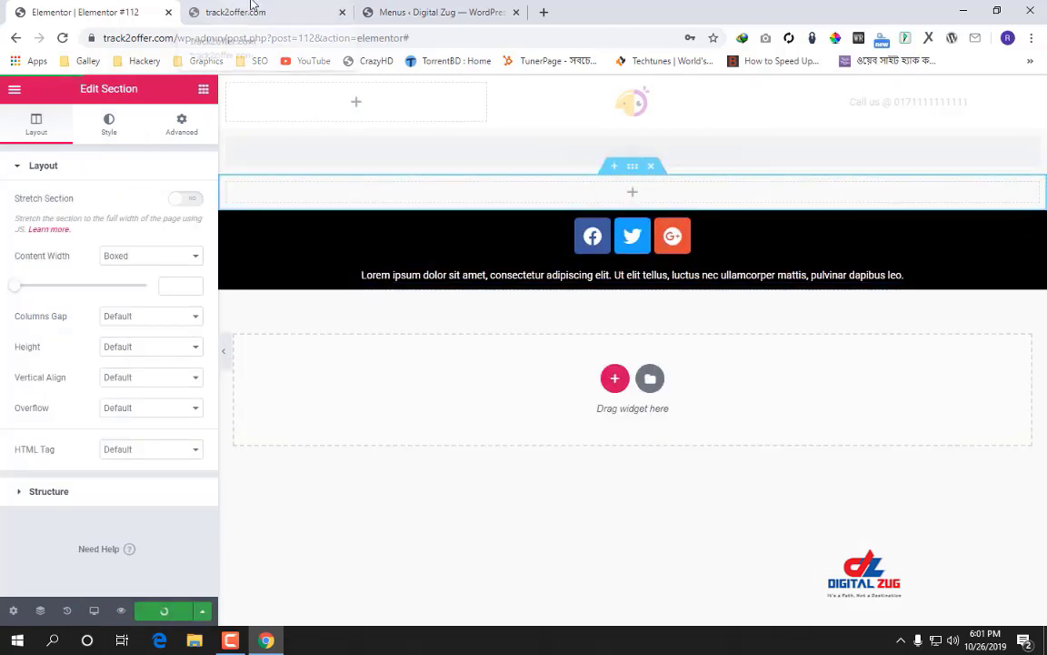
Replace the live page tab with a fresh preview, check the header's call text and logo, and return to the Elementor editor.
click(244, 11)
click(63, 39)
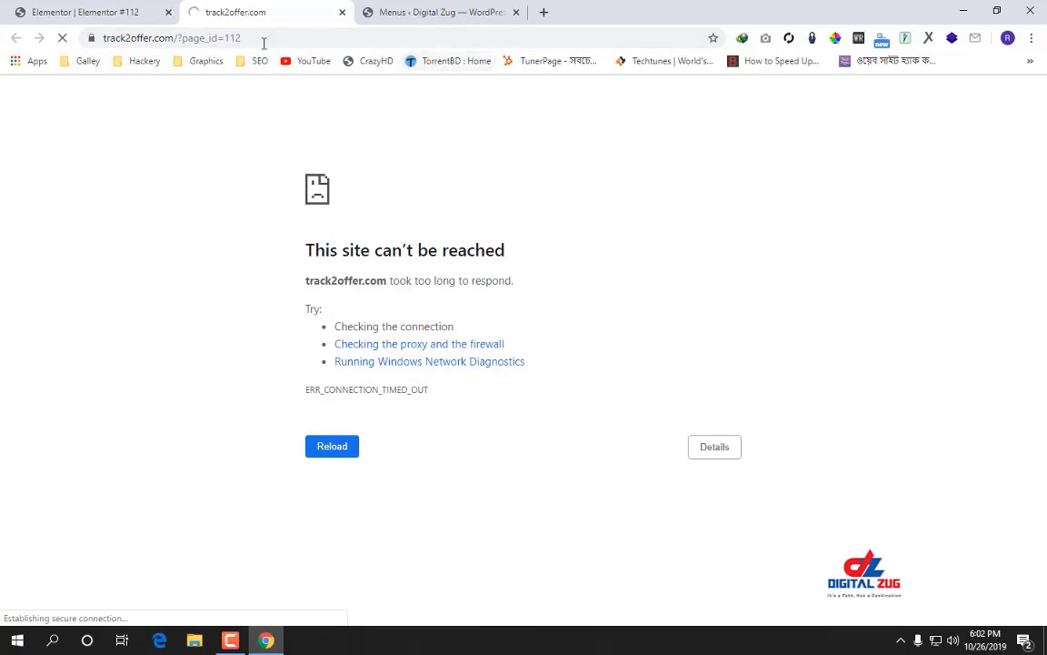
click(343, 13)
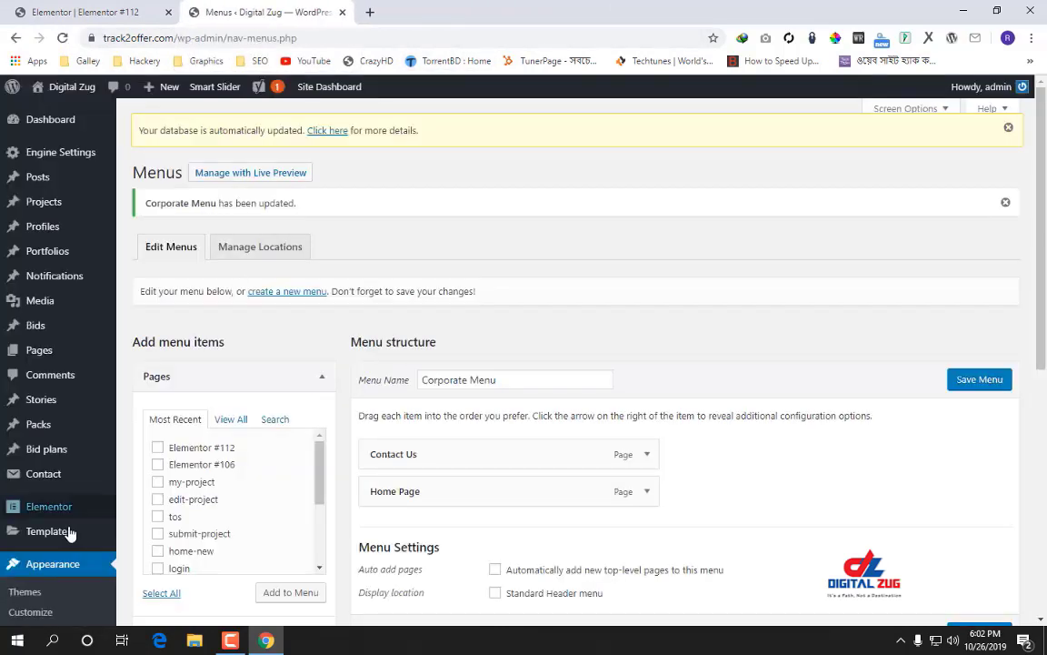
click(82, 11)
click(121, 611)
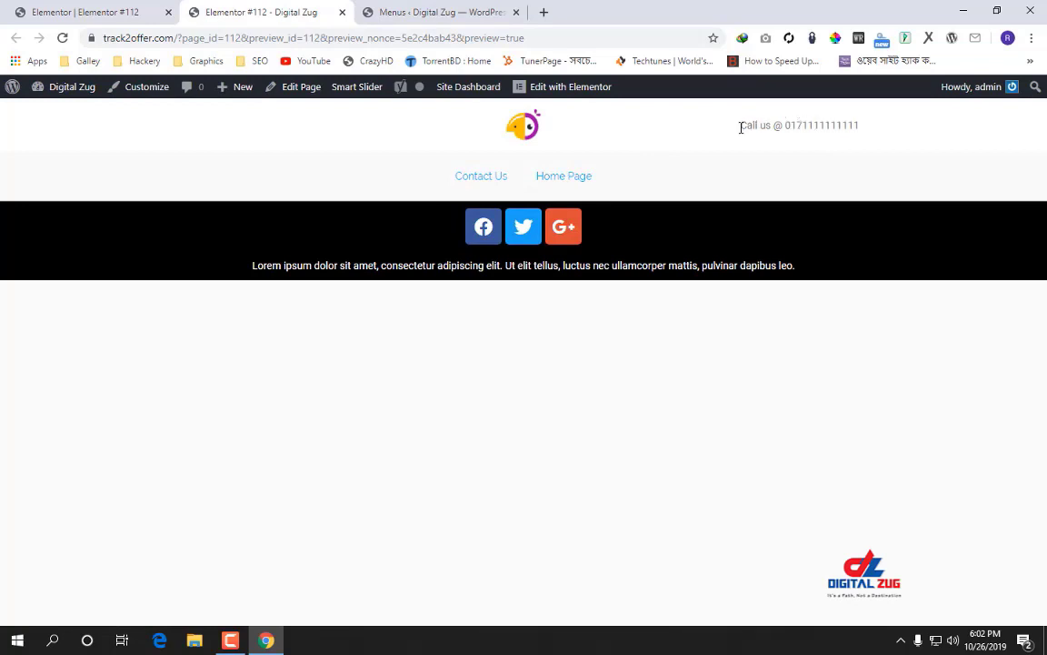
drag(864, 127, 683, 166)
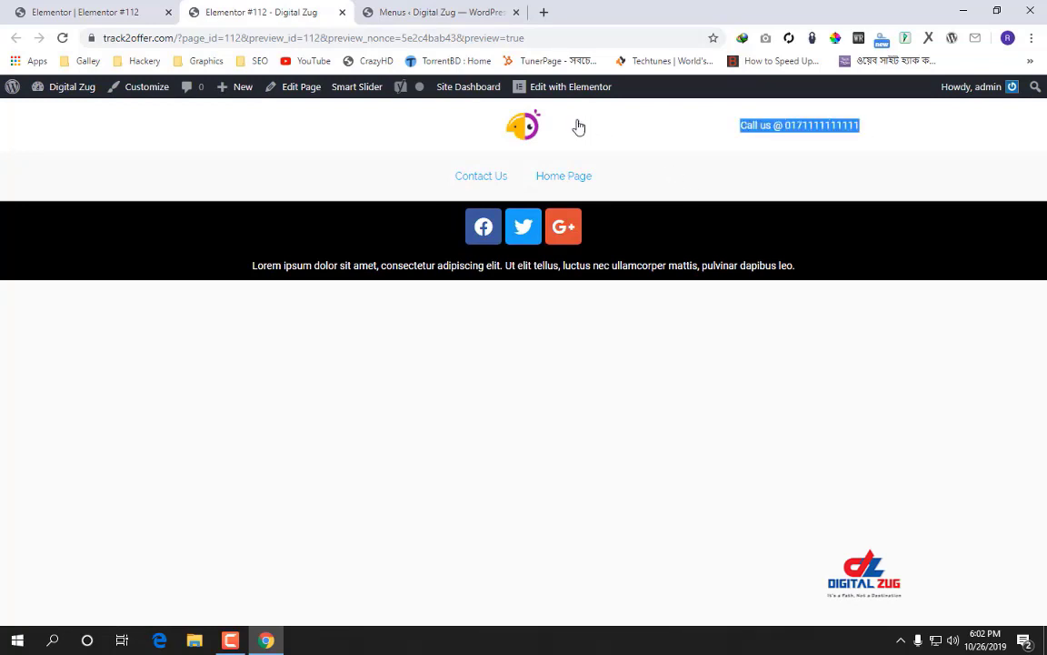
drag(579, 127, 484, 135)
click(109, 6)
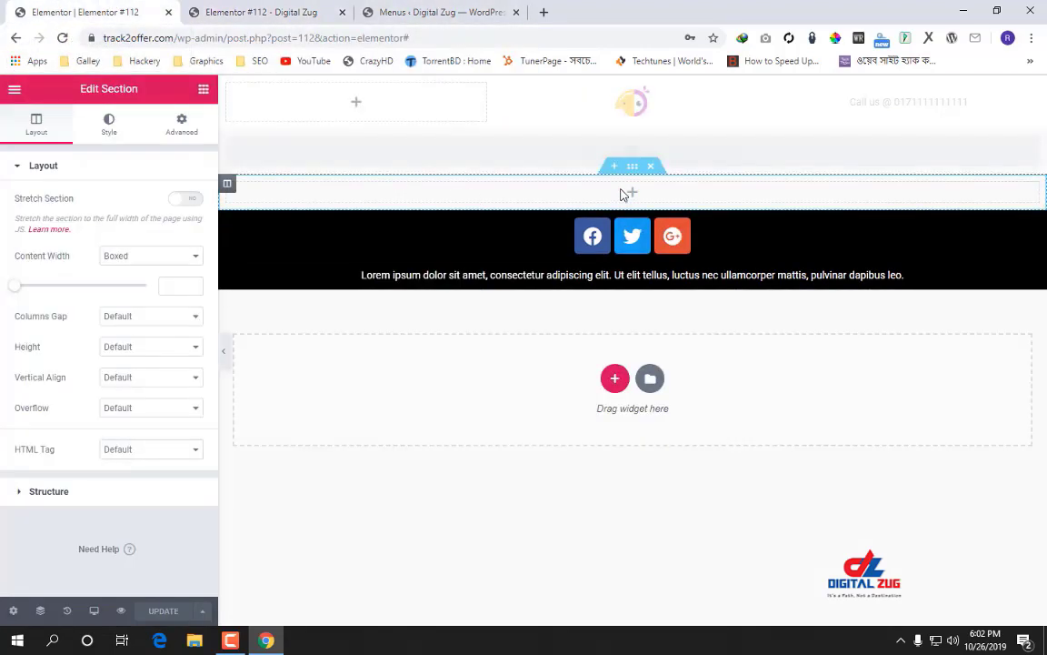